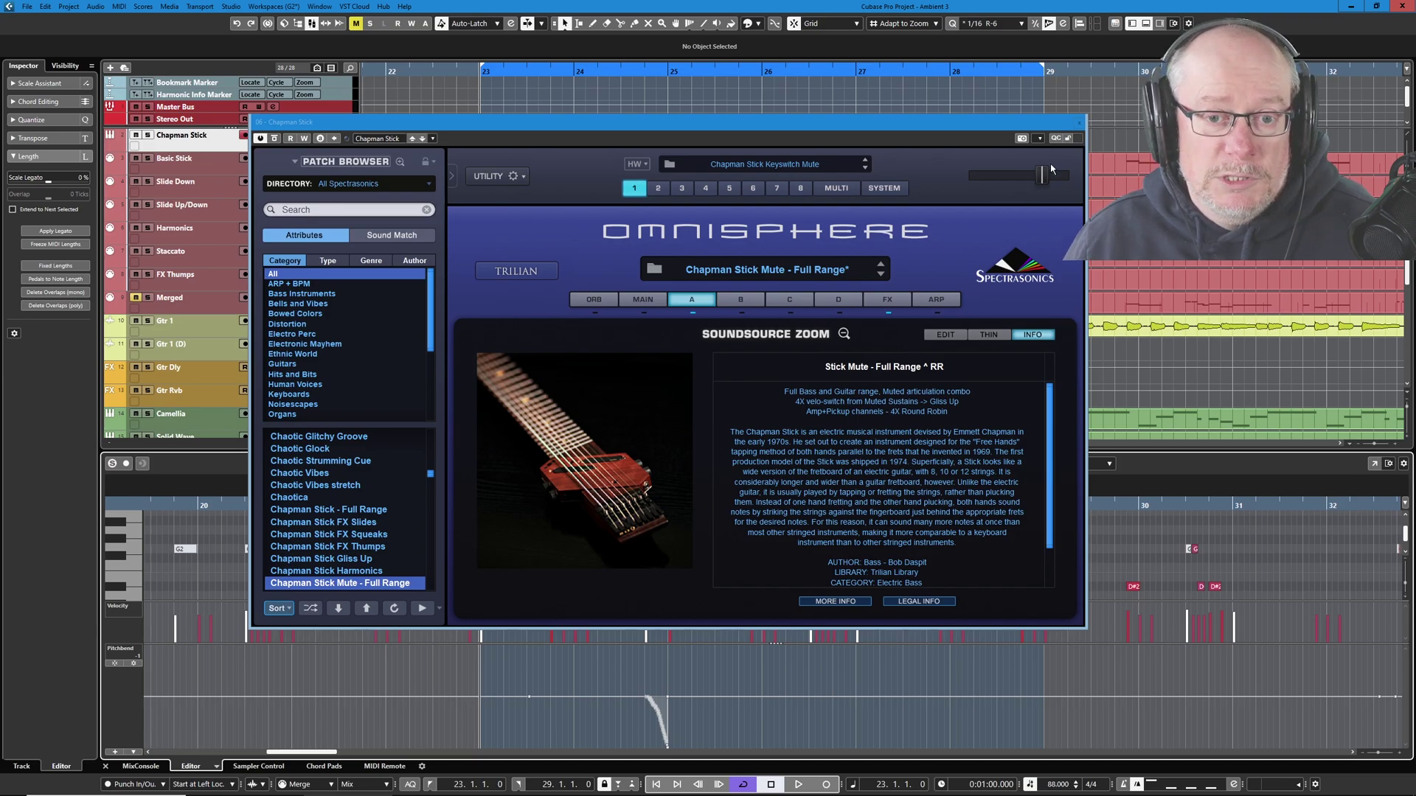
Step: Close the Chapman Stick instrument window and briefly play the project from bar 23
left_click(1079, 122)
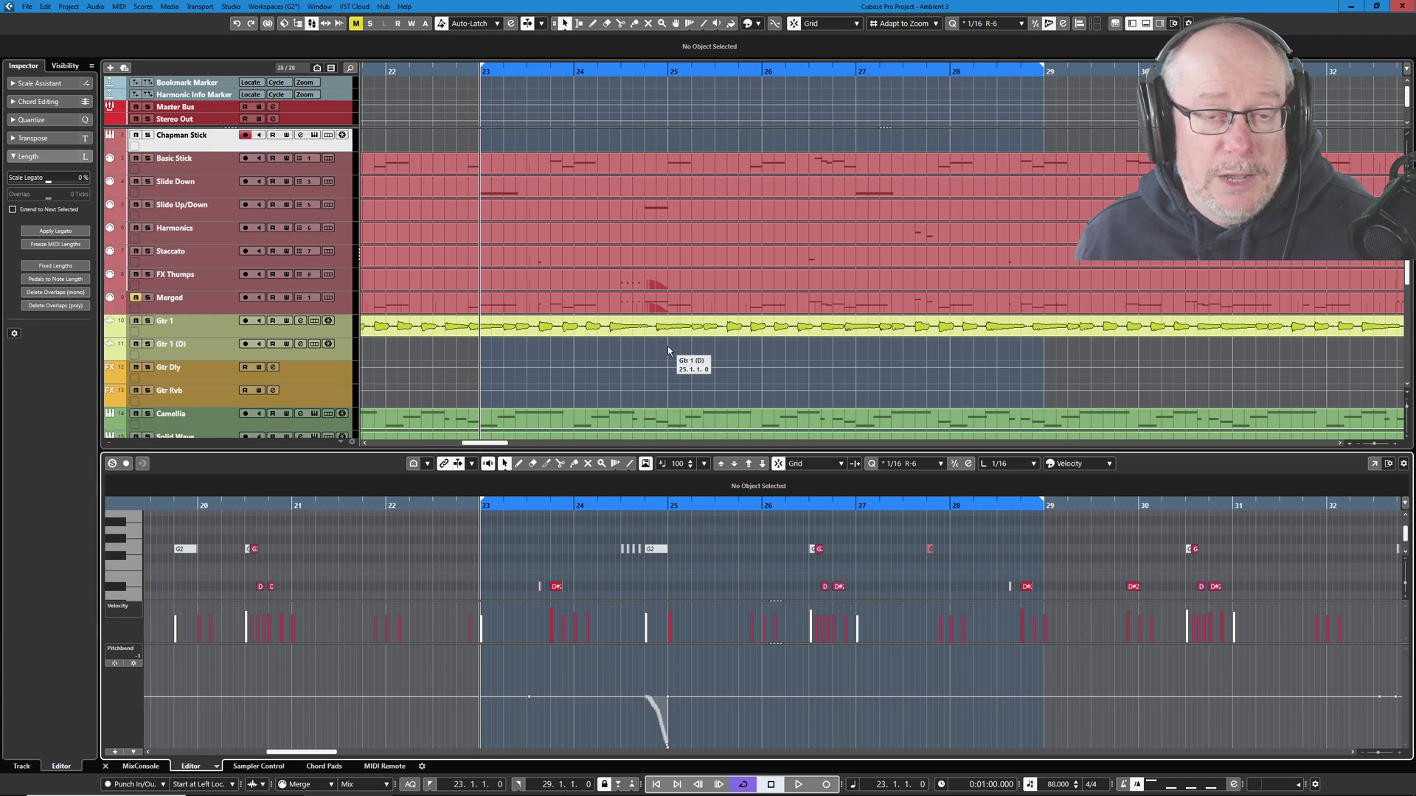
key("space")
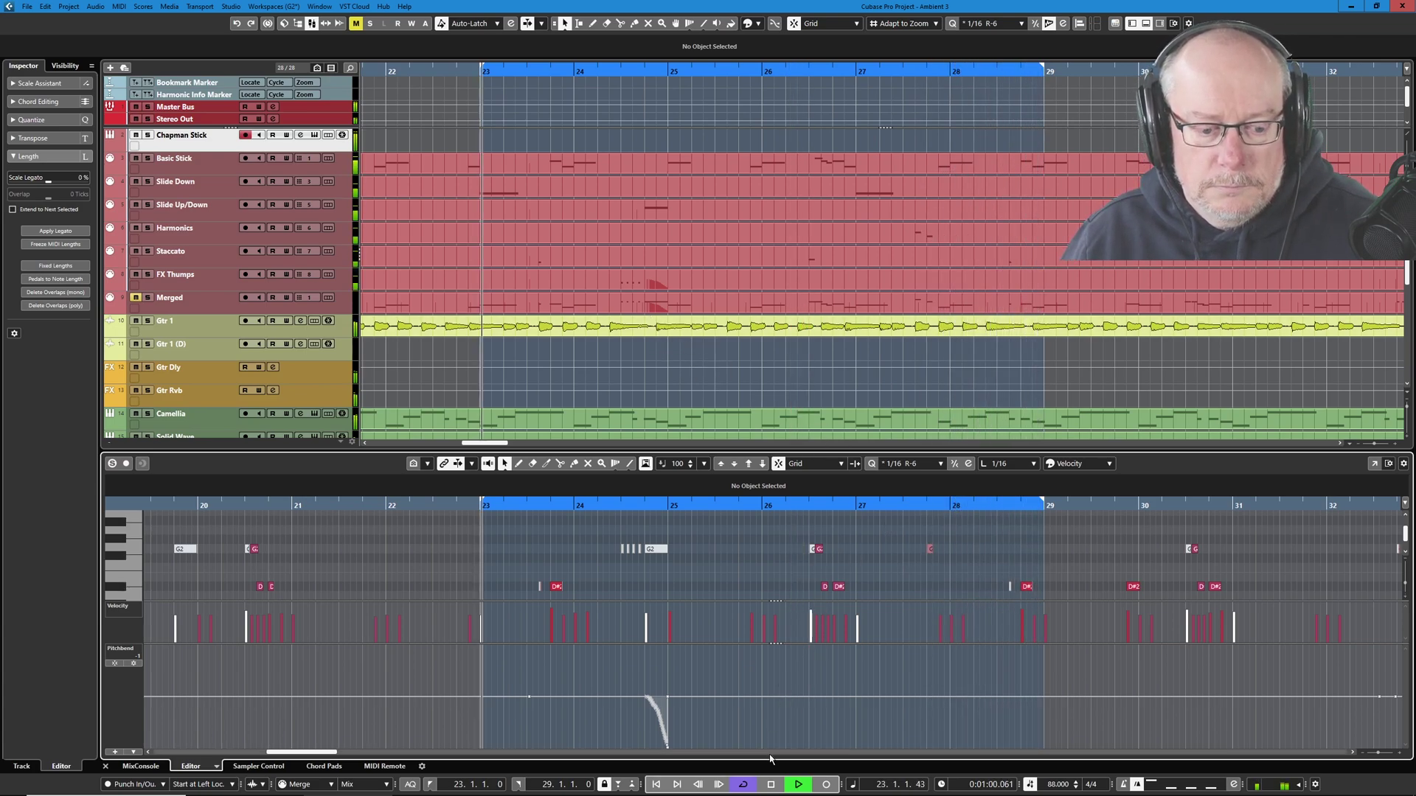
left_click(770, 784)
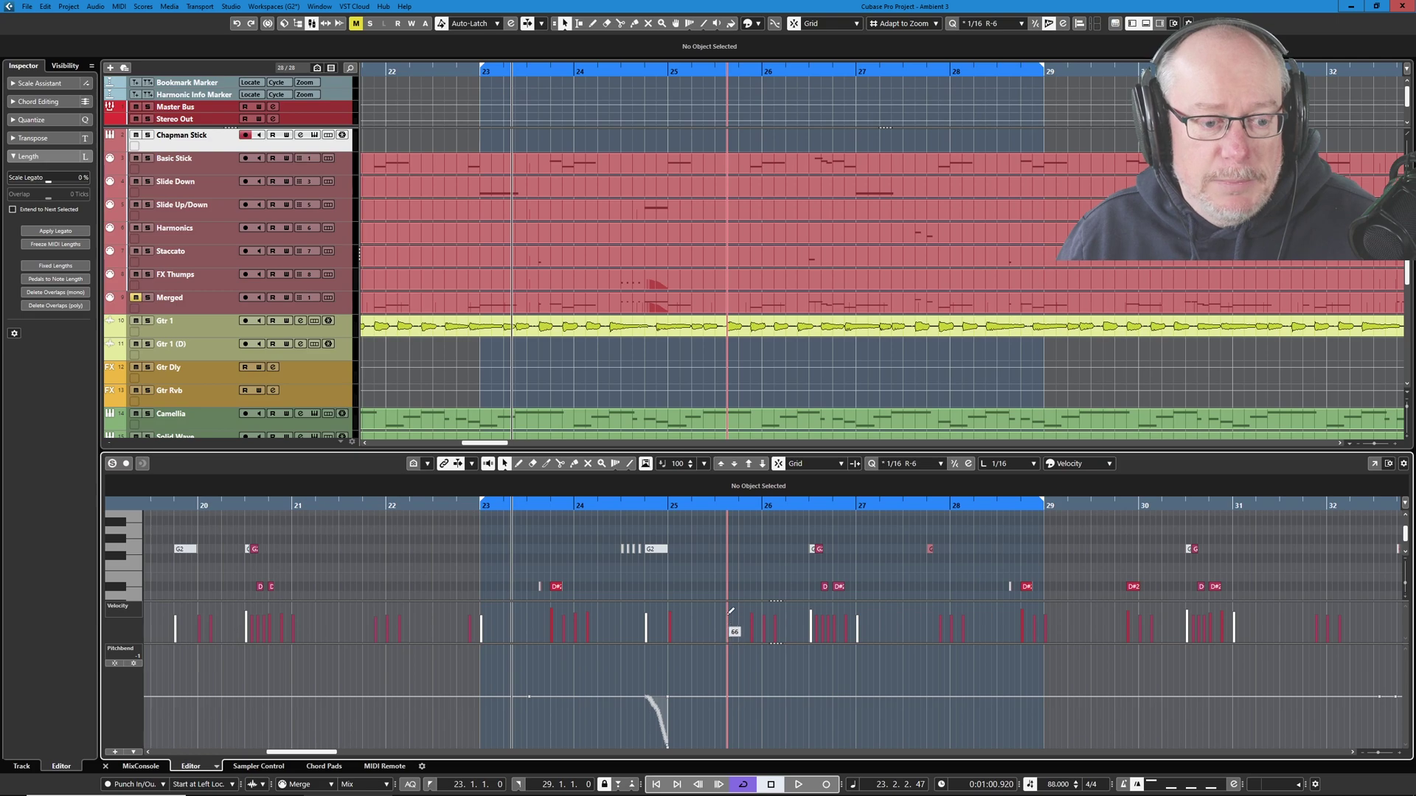
Step: Open the Chapman Stick instrument, view its Trilian controls and its multi mixer, and close it
left_click(315, 135)
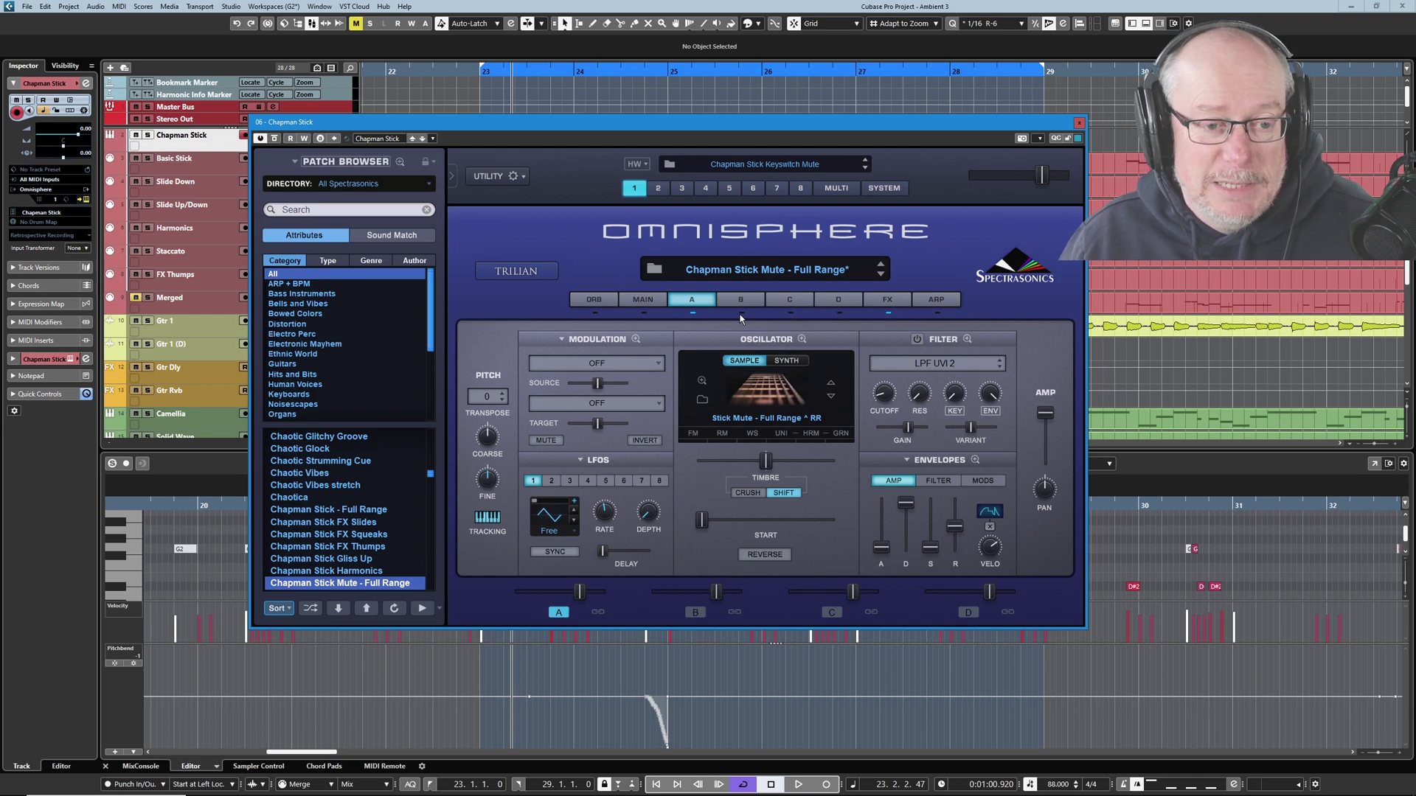
left_click(525, 271)
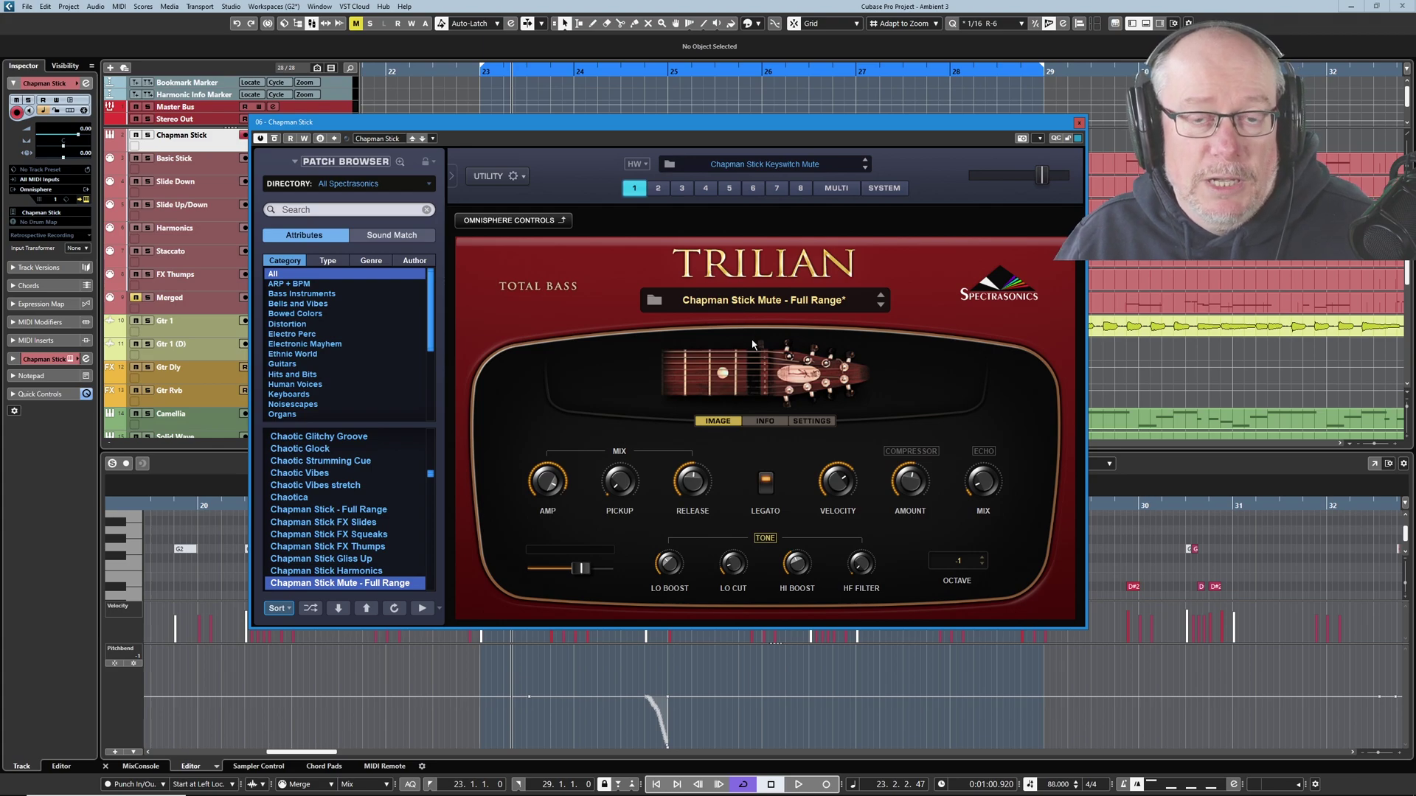
left_click(835, 189)
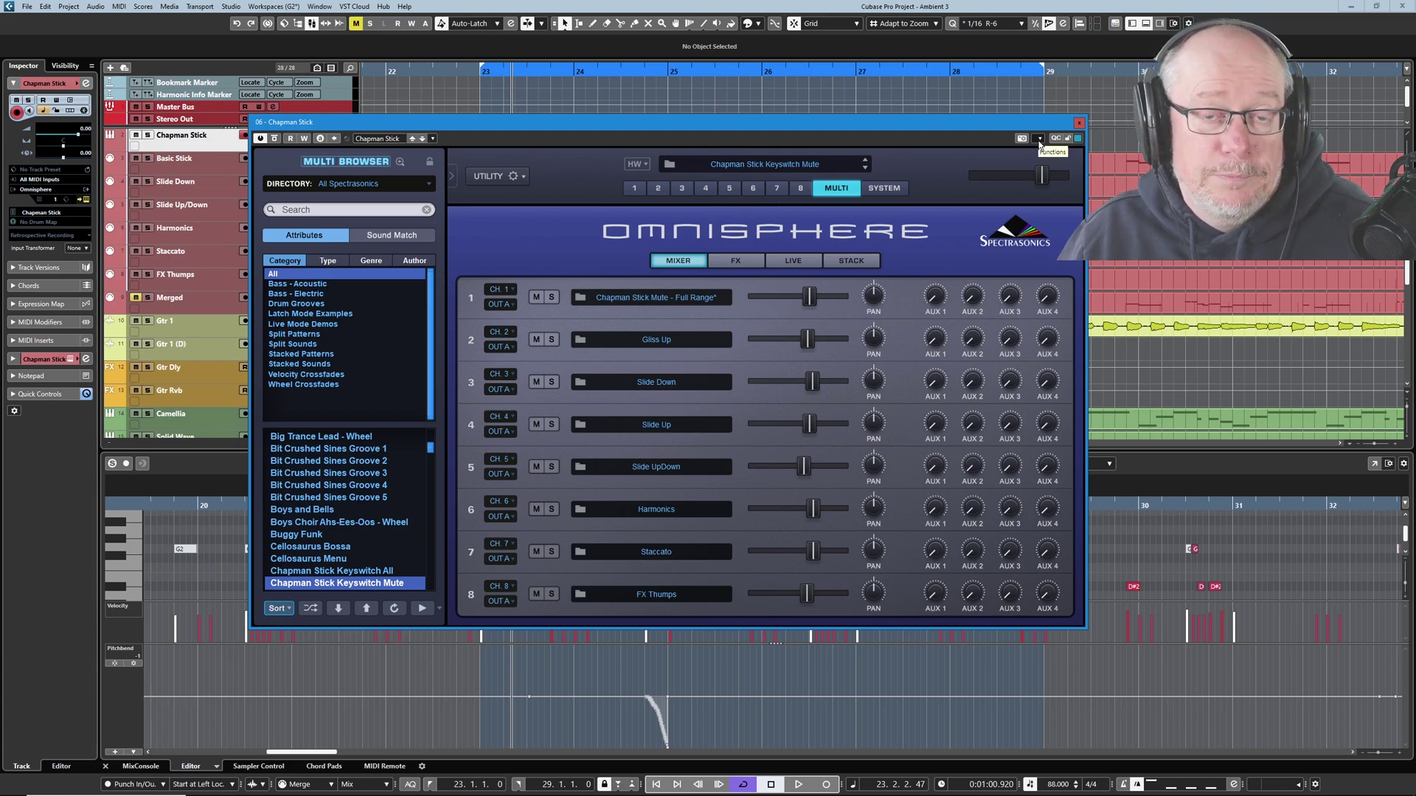
left_click(1079, 124)
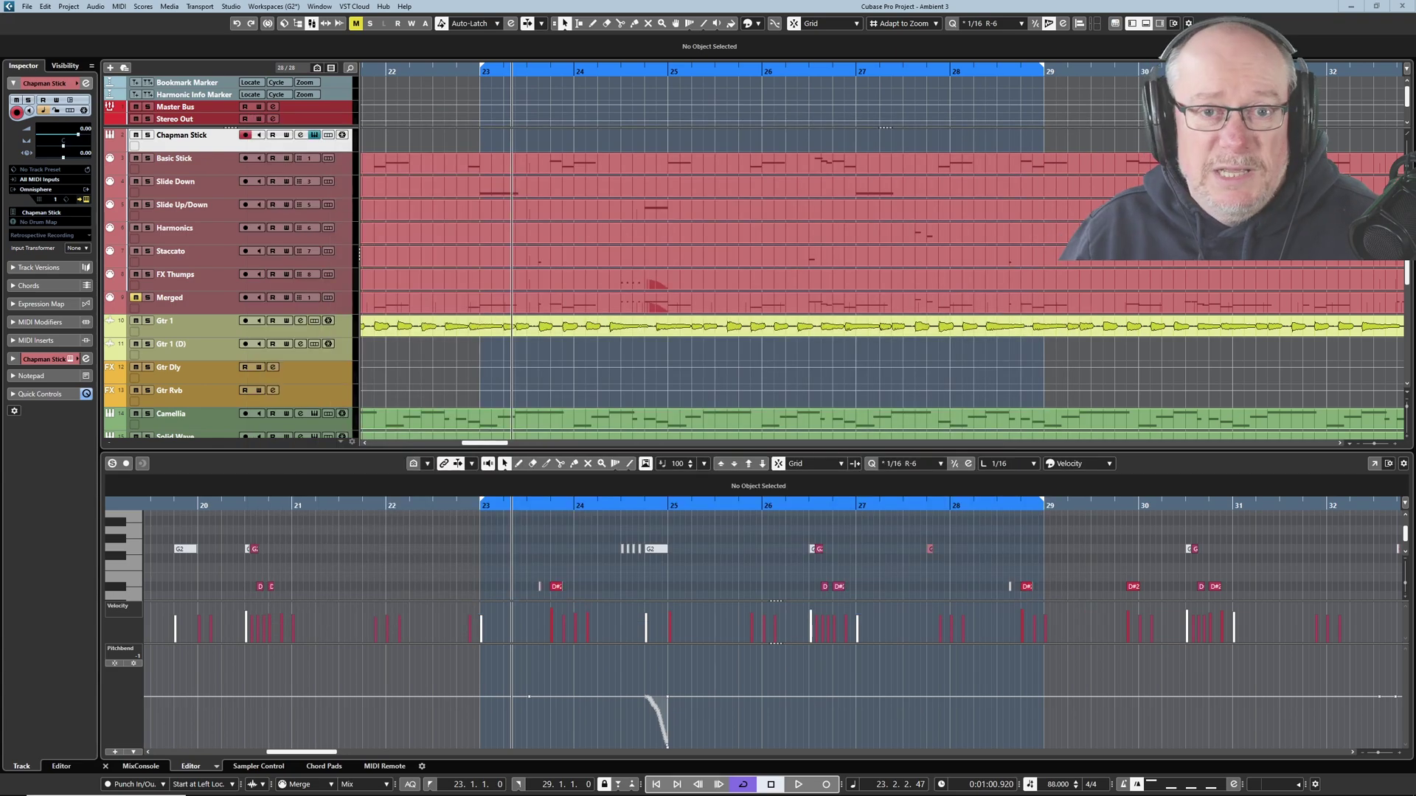
Step: Select the Basic Stick, FX Thumps and Harmonics tracks in turn to review their articulations
left_click(225, 166)
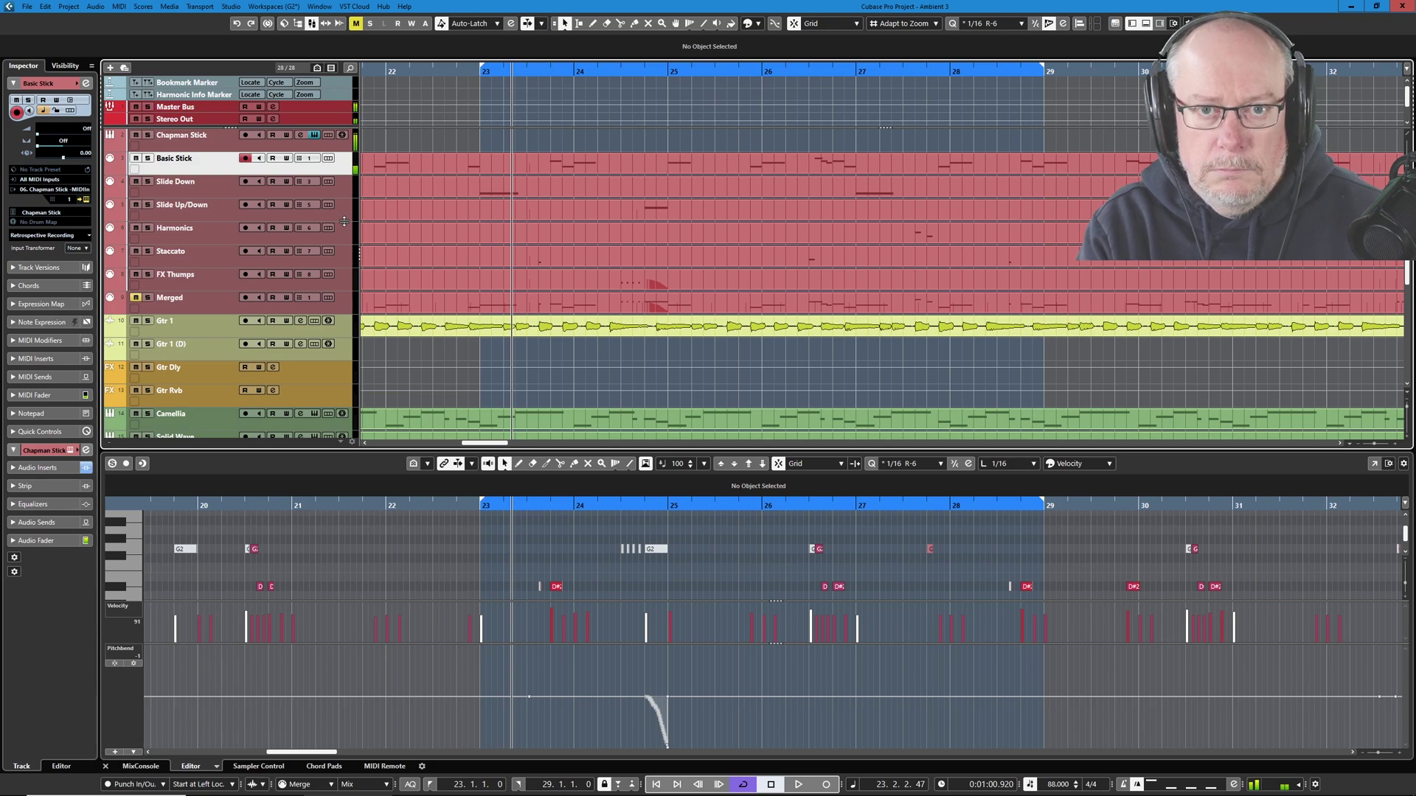
left_click(213, 280)
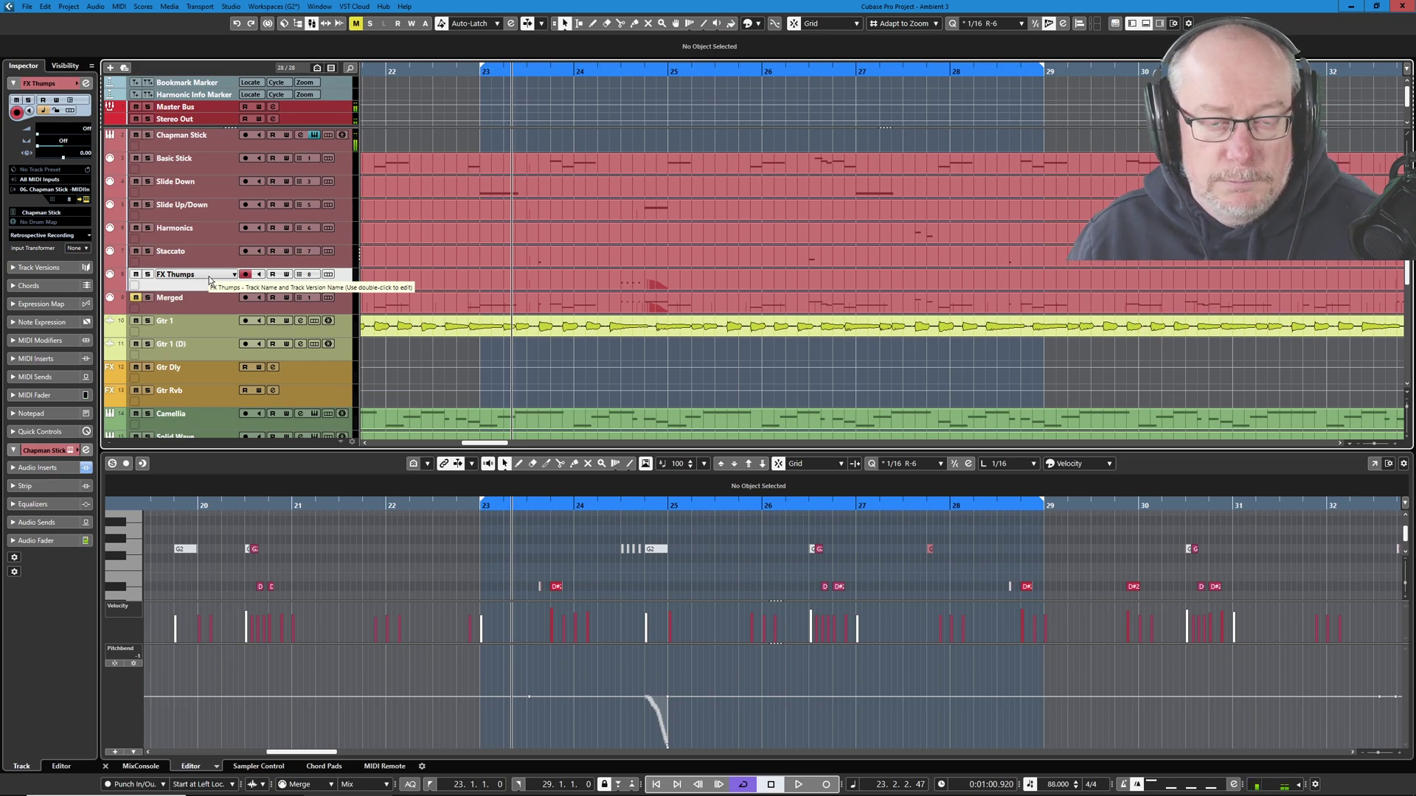
left_click(201, 241)
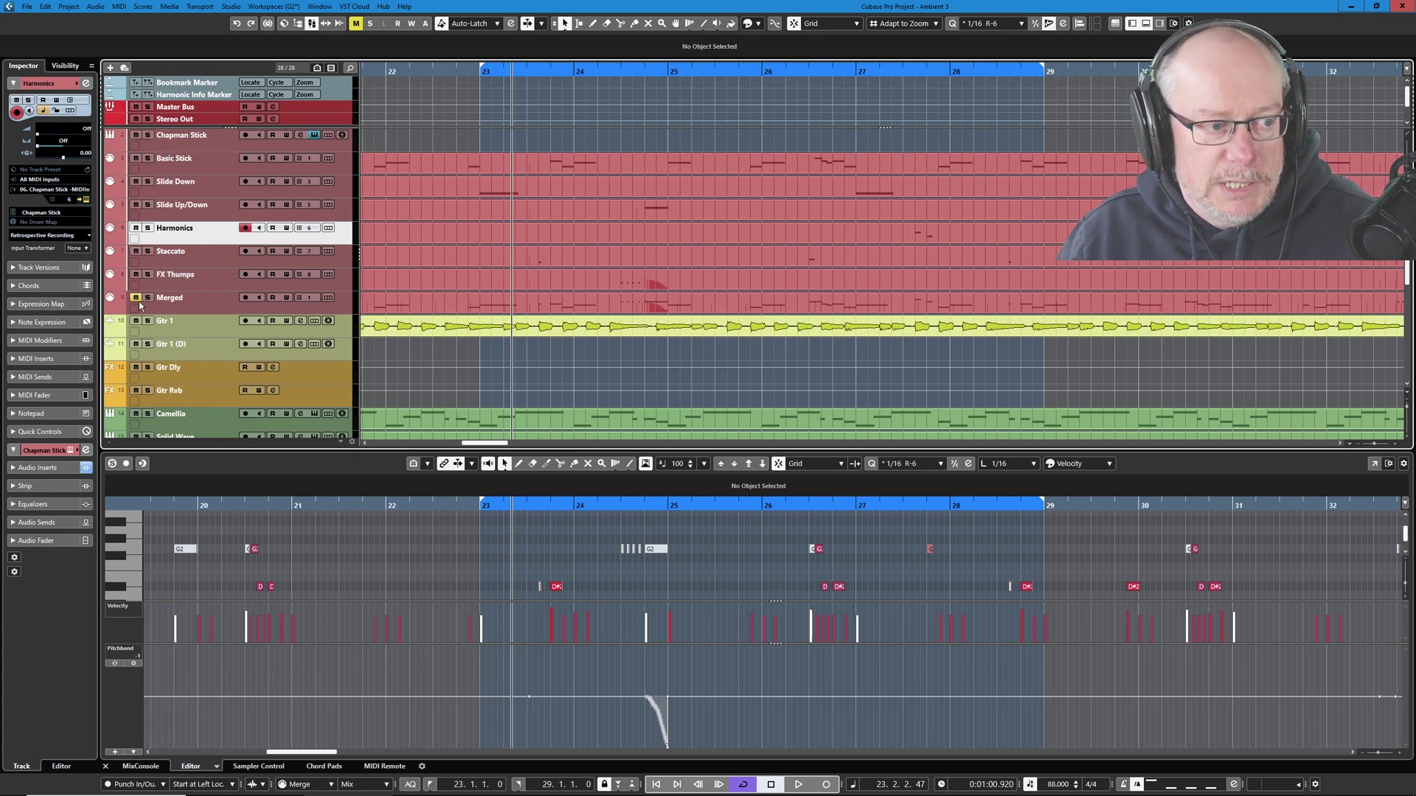
Step: Solo the Merged track, show its MIDI part in the key editor, and enlarge the editor area
left_click(185, 309)
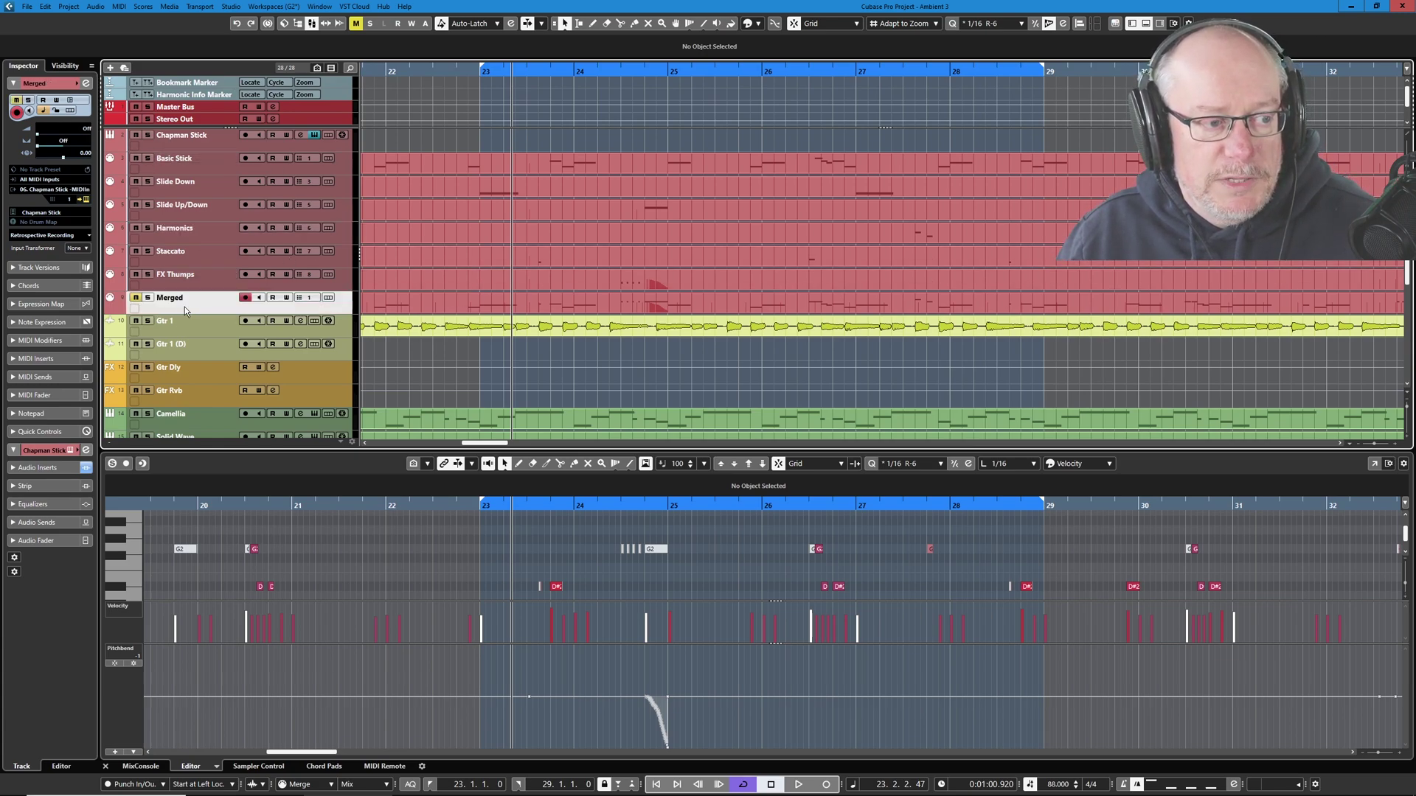
left_click(148, 298)
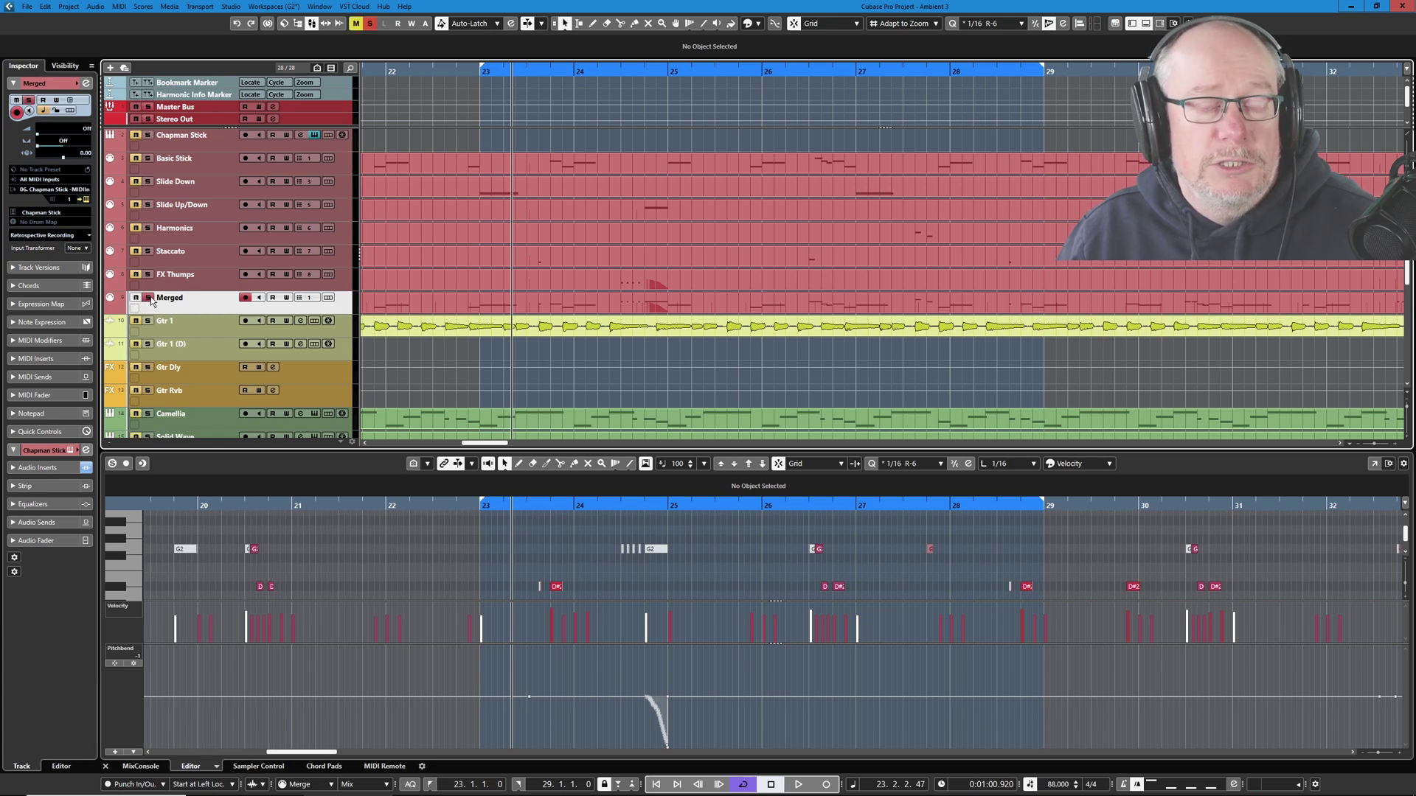
left_click(777, 303)
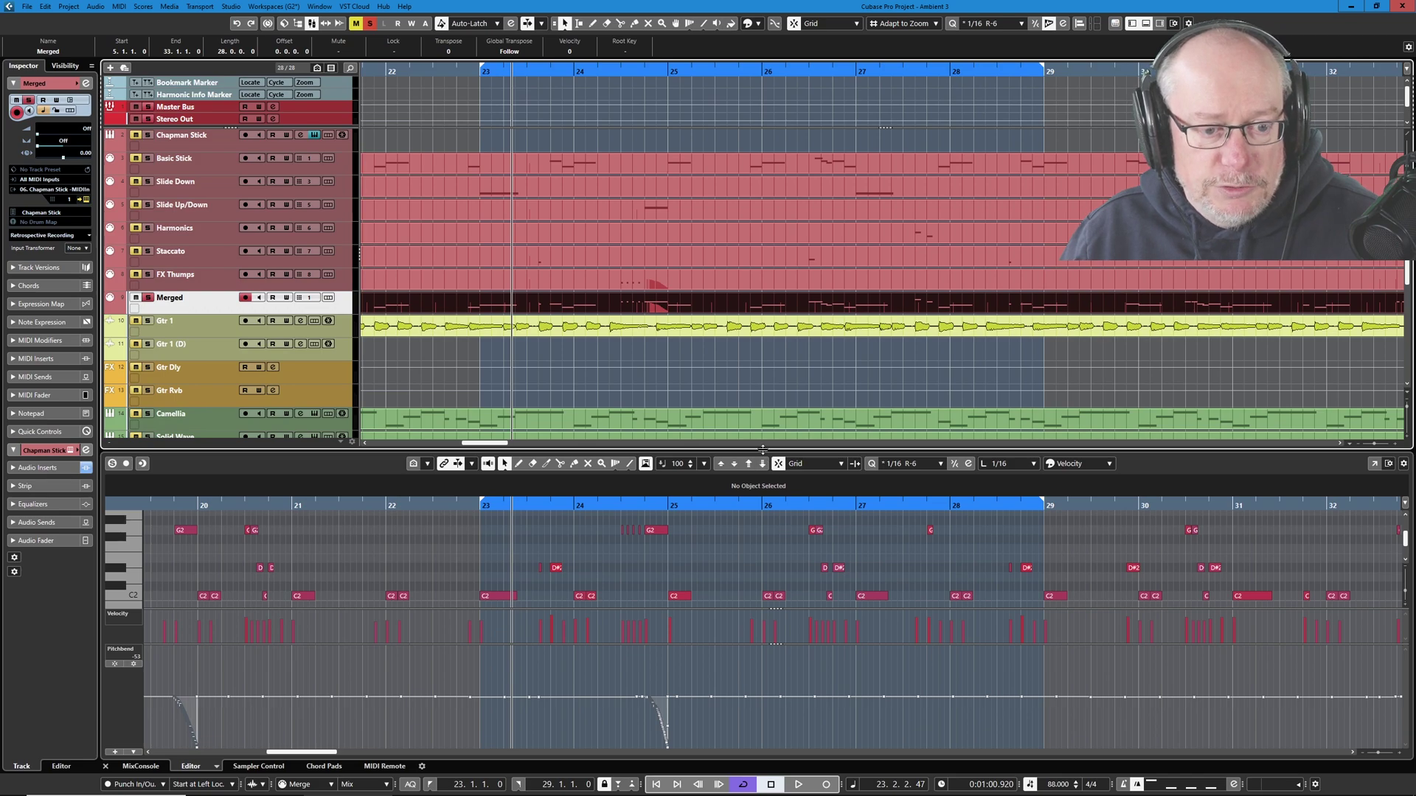
left_click_drag(764, 450, 764, 376)
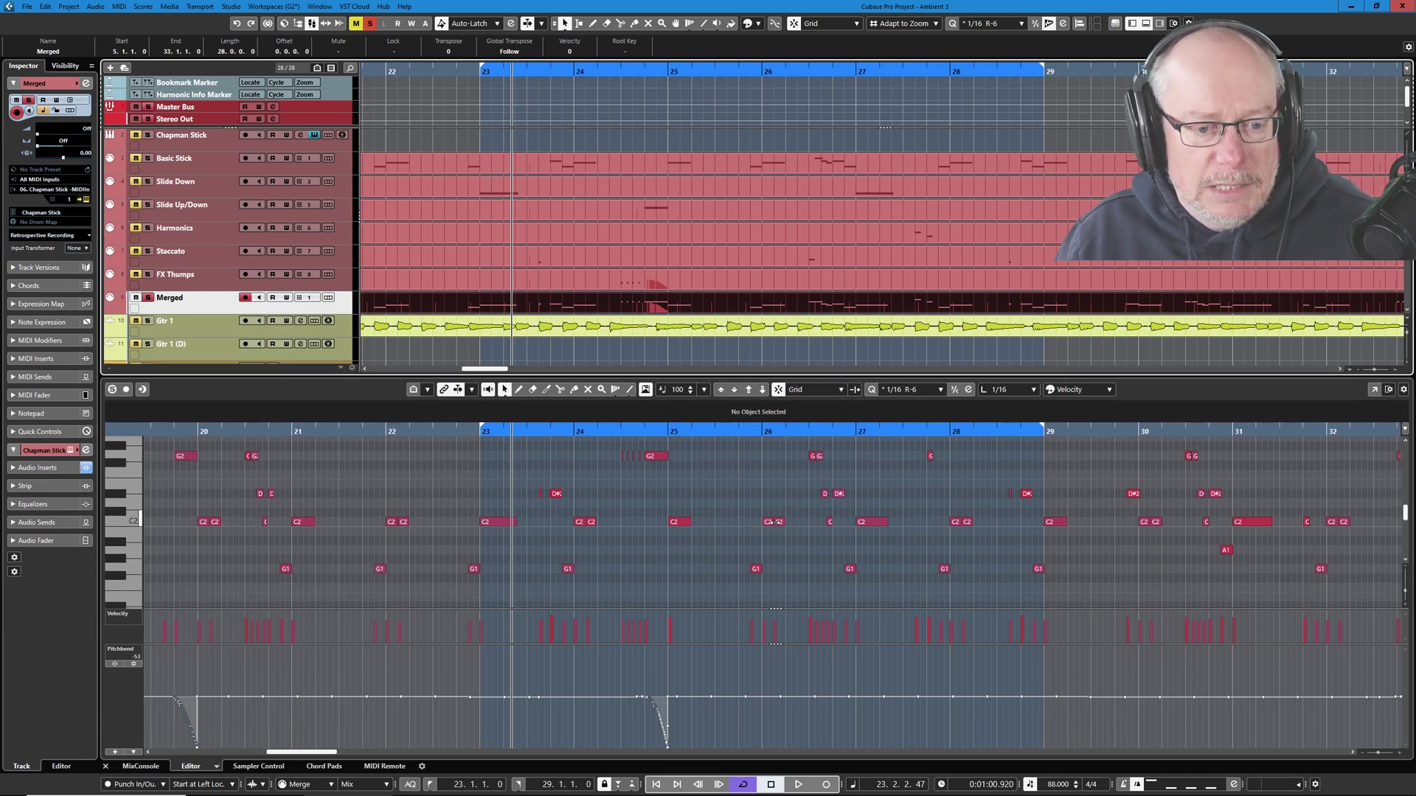
scroll(678, 549, "up", 1)
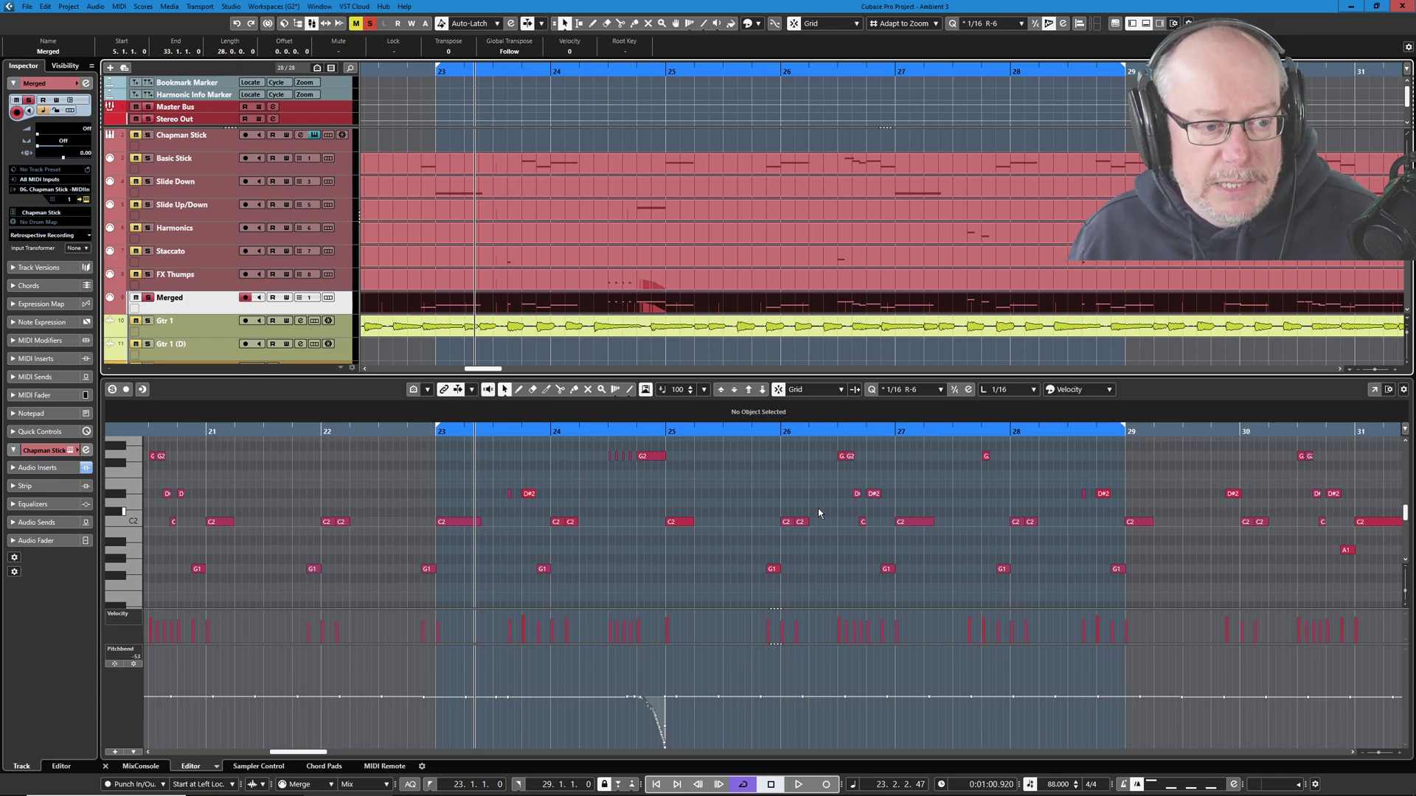
Step: Play the soloed Merged track from the start of the loop at bar 23 and stop playback
key("KP_1")
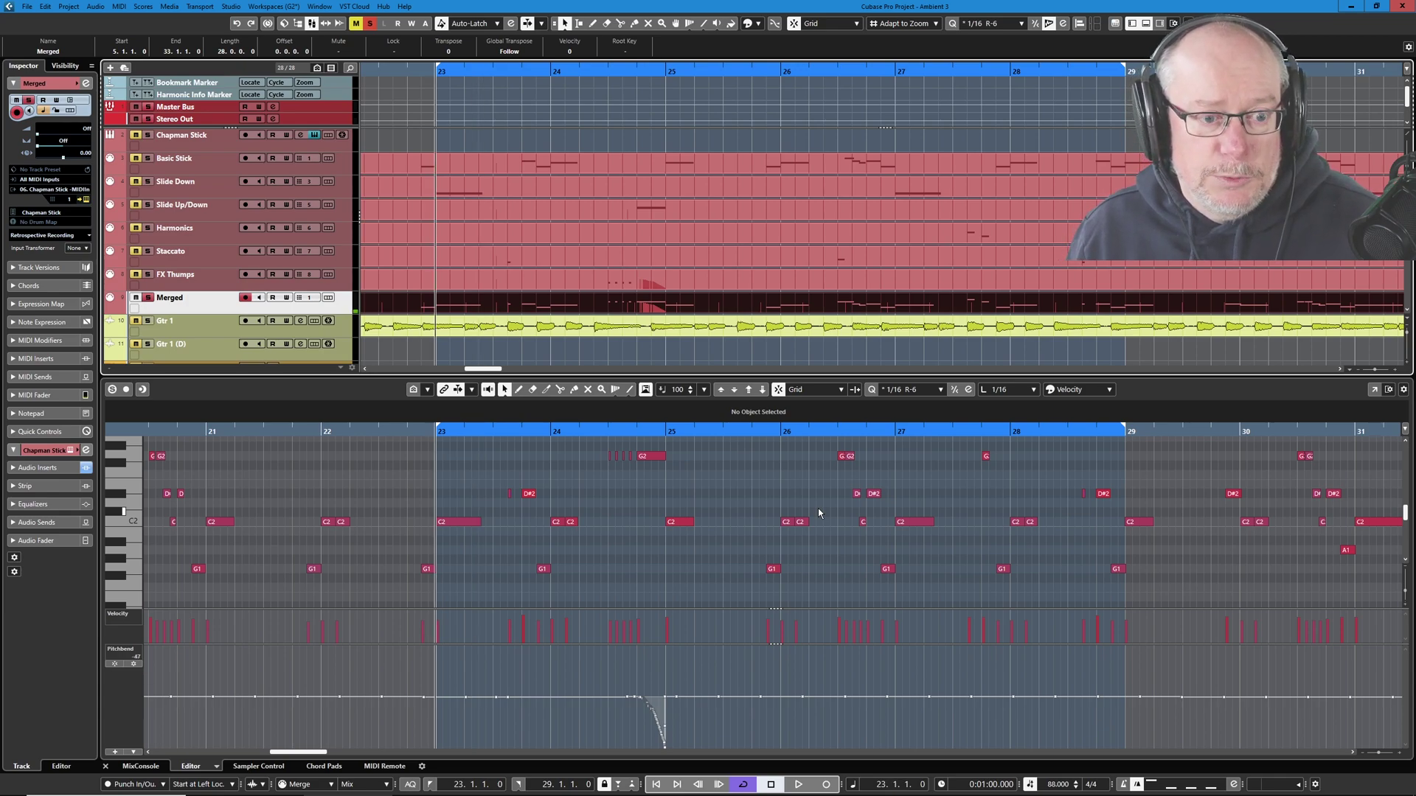
key("space")
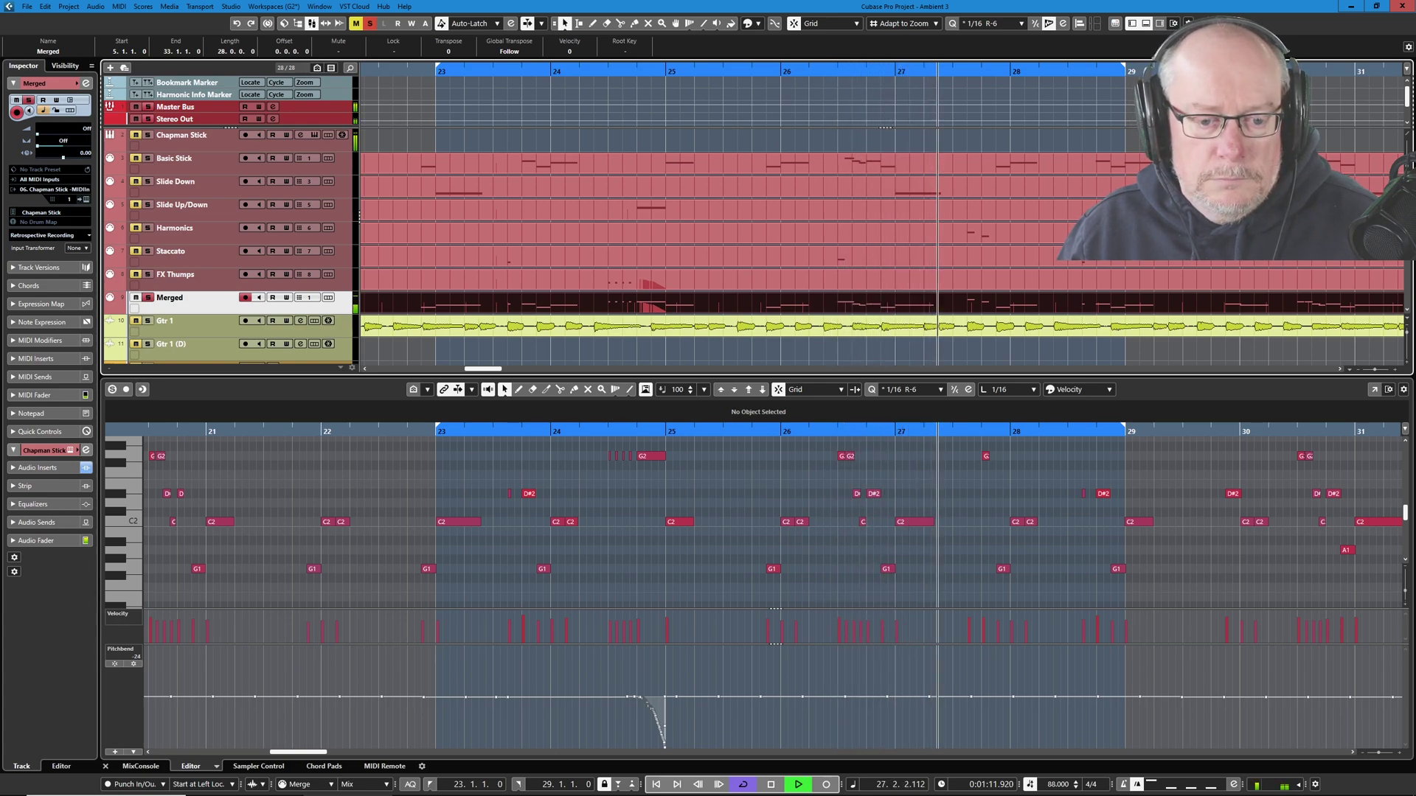
key("space")
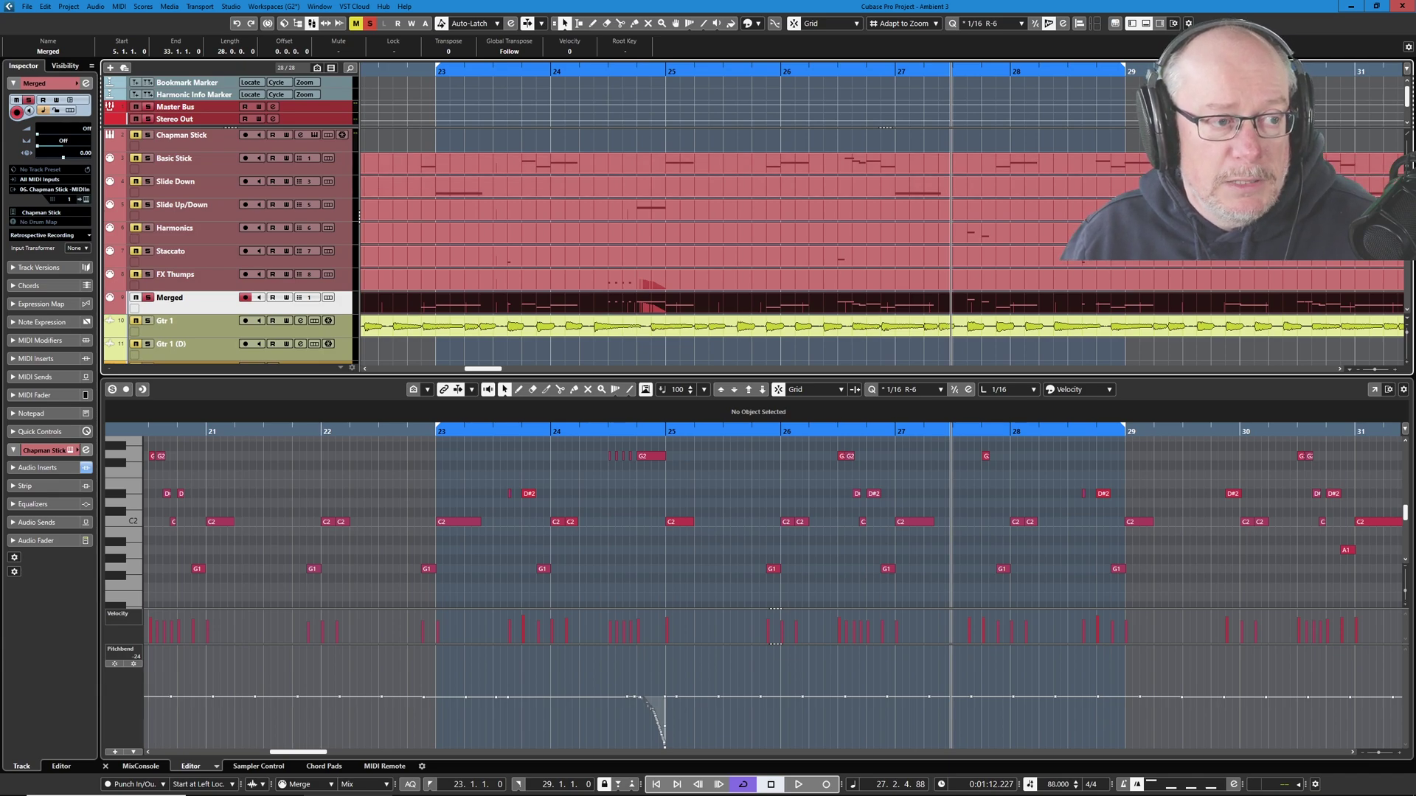
Step: Solo the tracks from Basic Stick through FX Thumps in place of Merged and play them for comparison
left_click(160, 280)
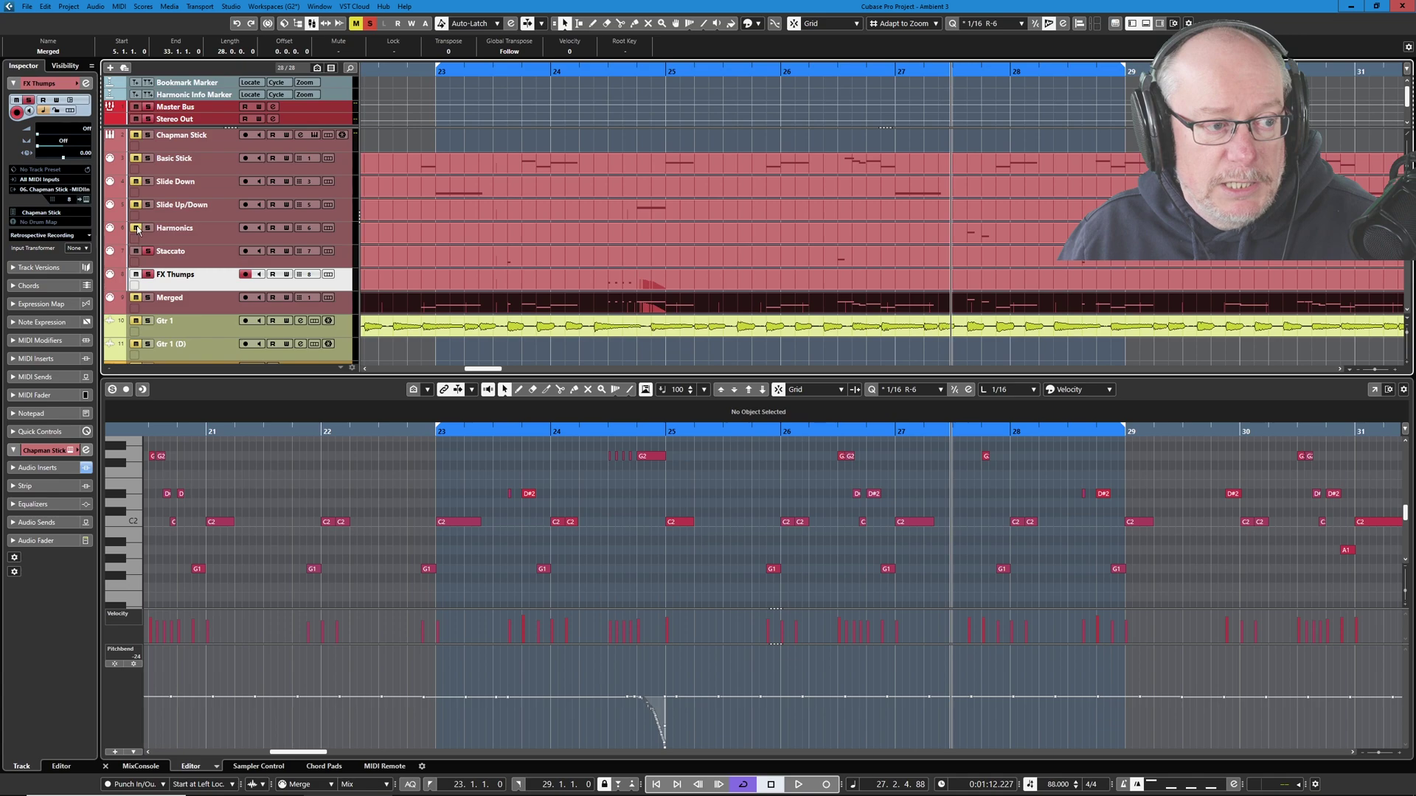
left_click(136, 159)
key("space")
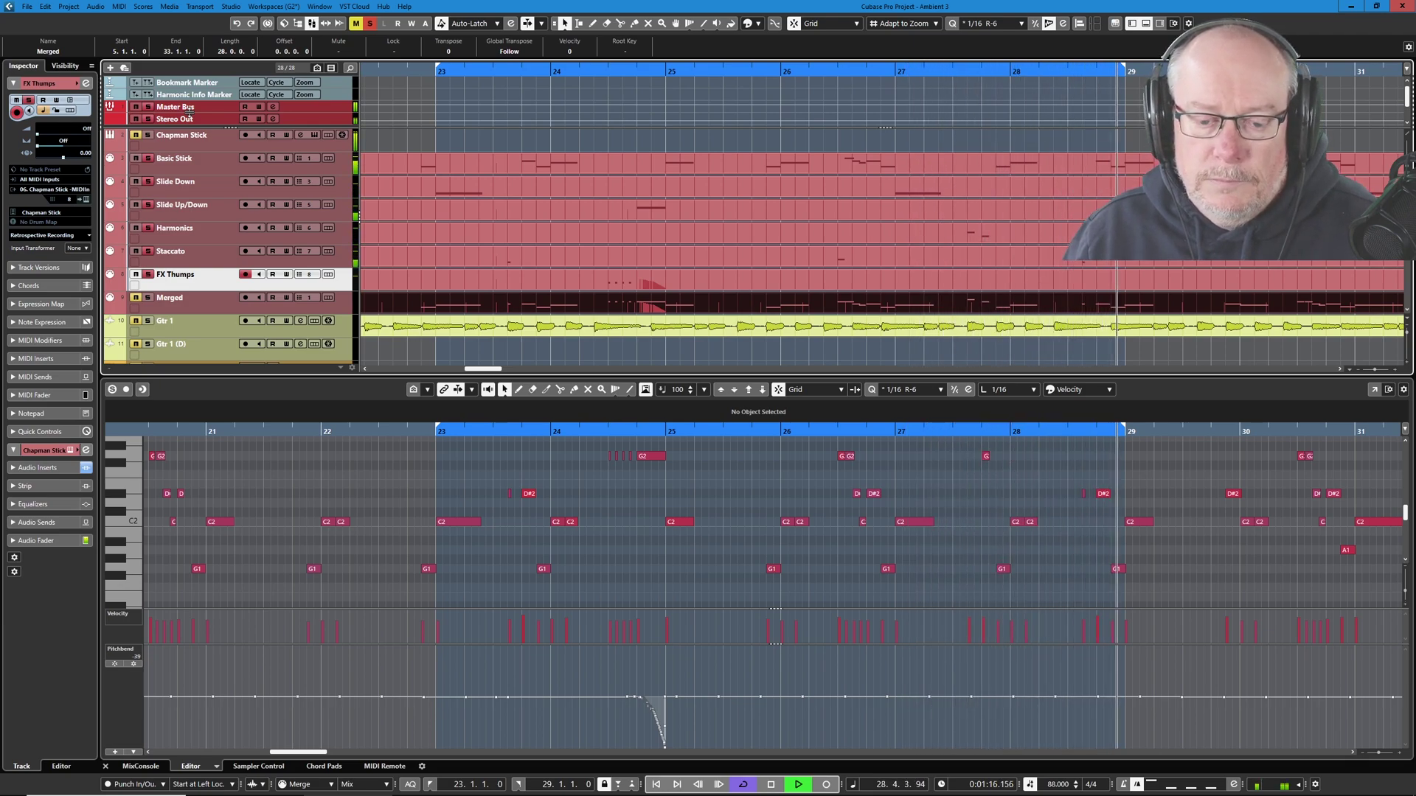
key("space")
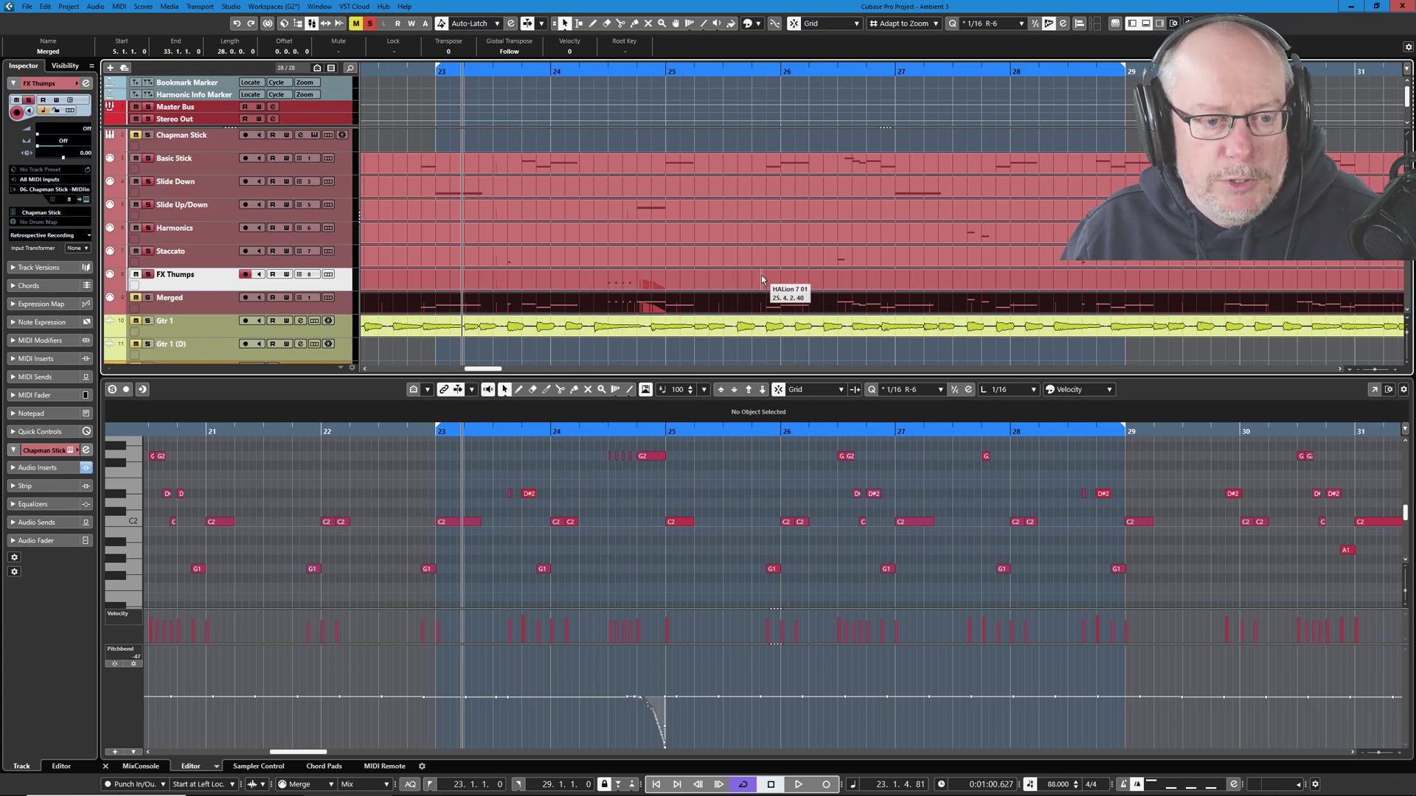
Step: Select the Merged part so that the solo returns to the Merged track
scroll(750, 267, "down", 8)
scroll(720, 275, "down", 2)
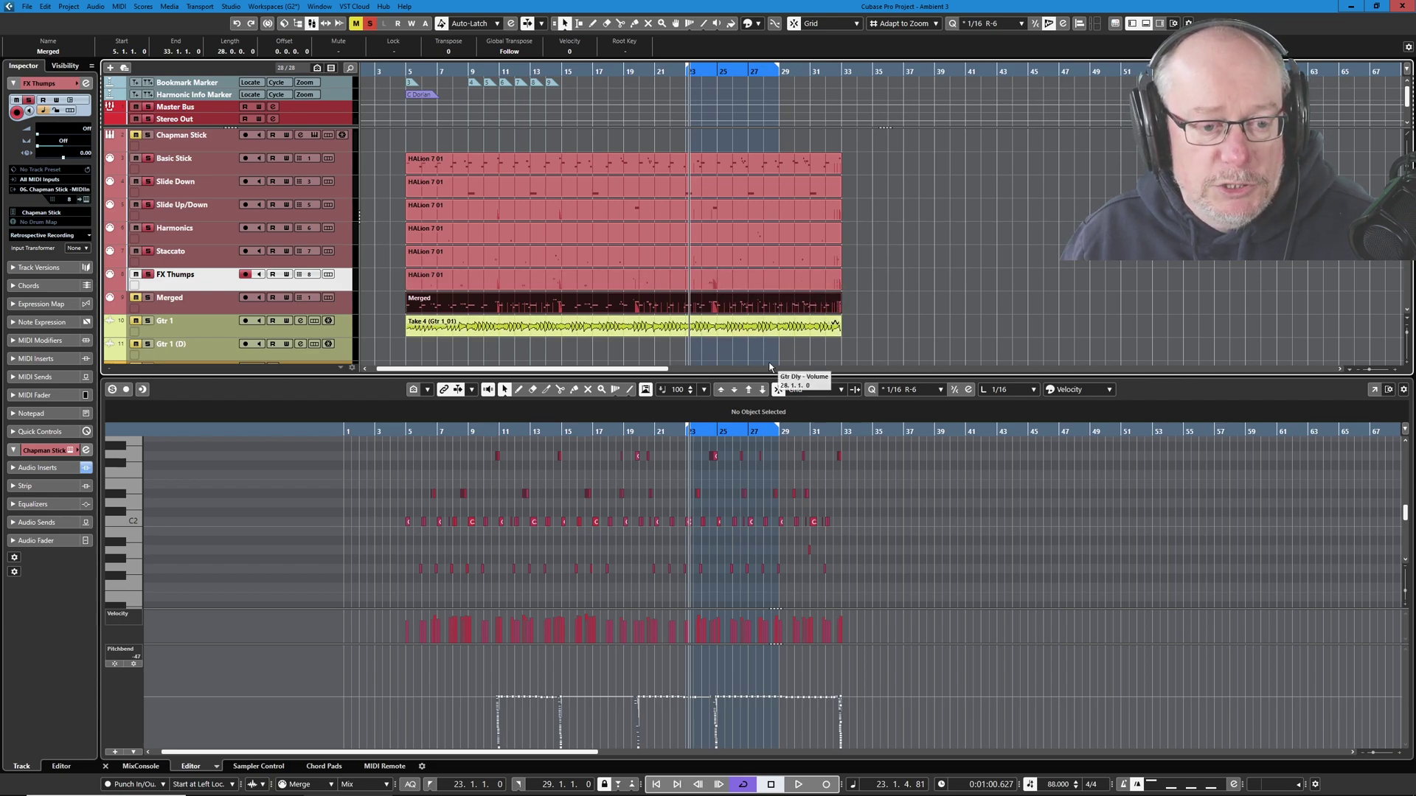
scroll(755, 295, "up", 4)
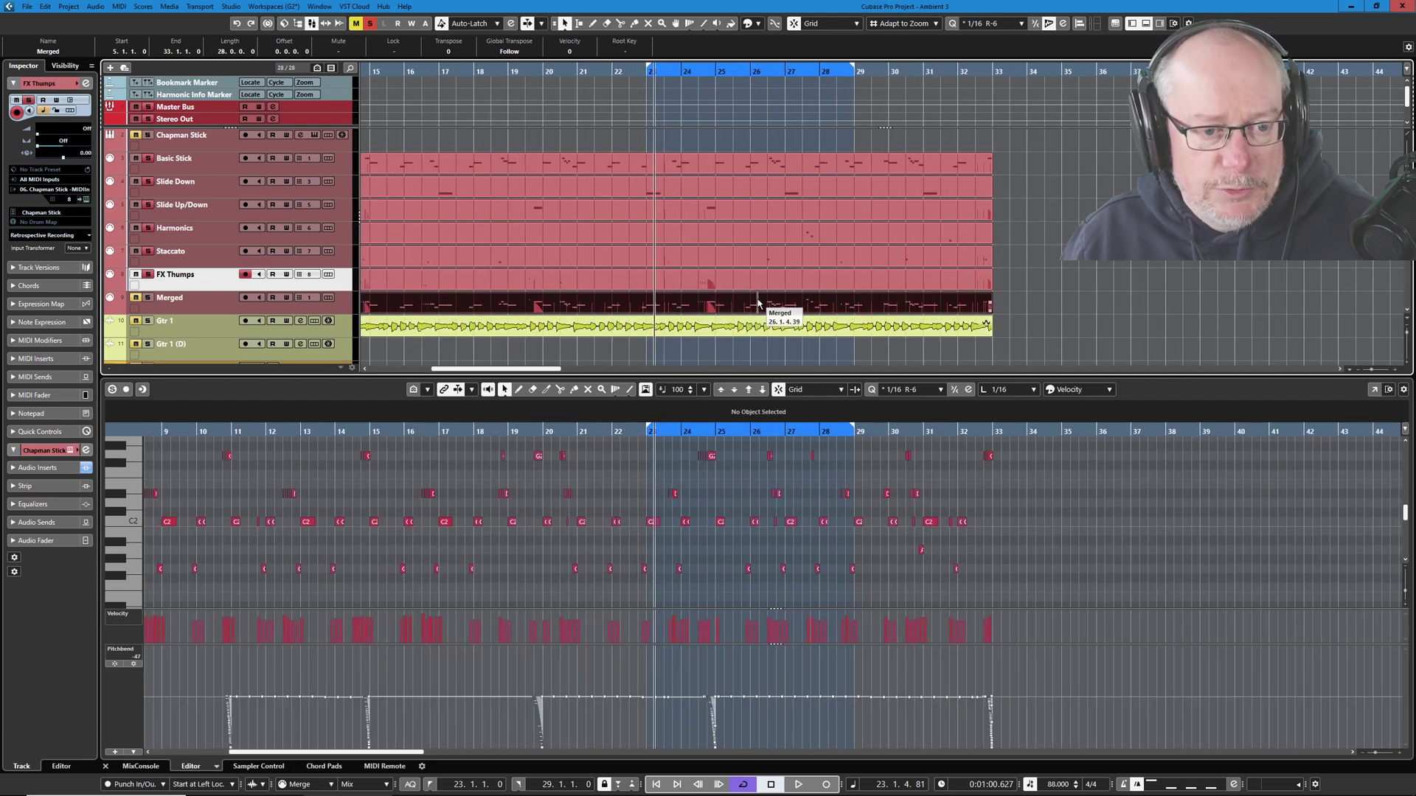
left_click(708, 308)
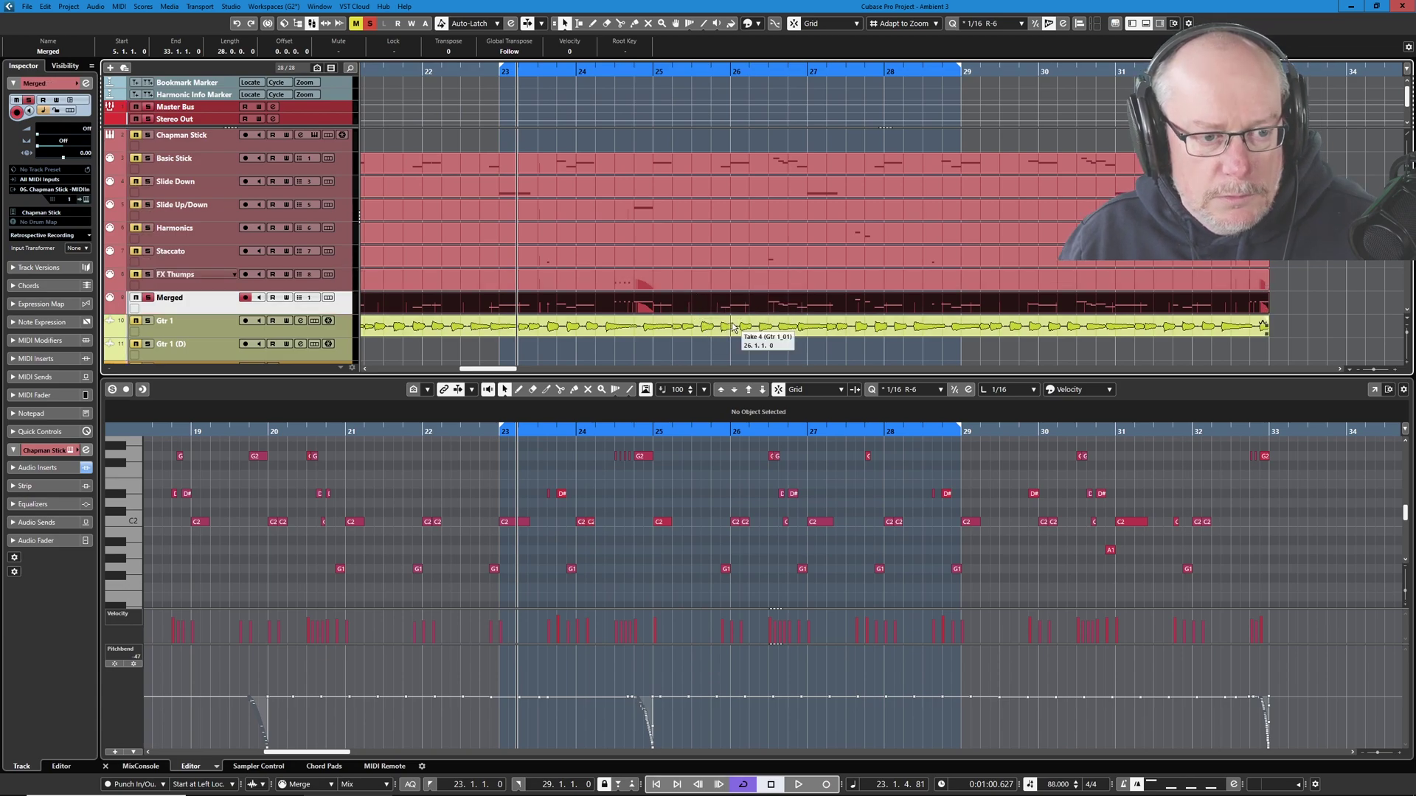
scroll(748, 527, "down", 3)
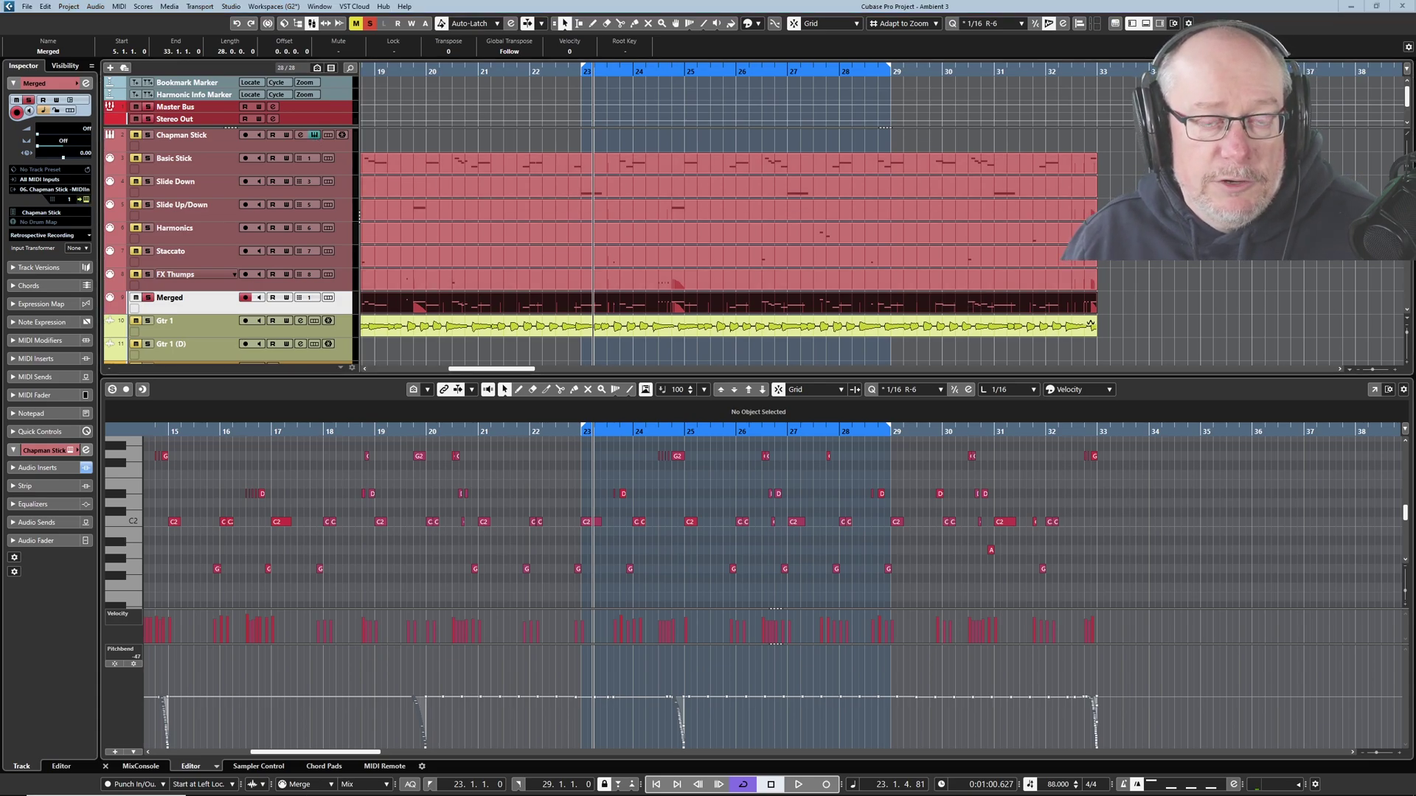
Step: Review the eight articulation slots in the Chapman Stick instrument's multi mixer and close the instrument
key("ctrl+e")
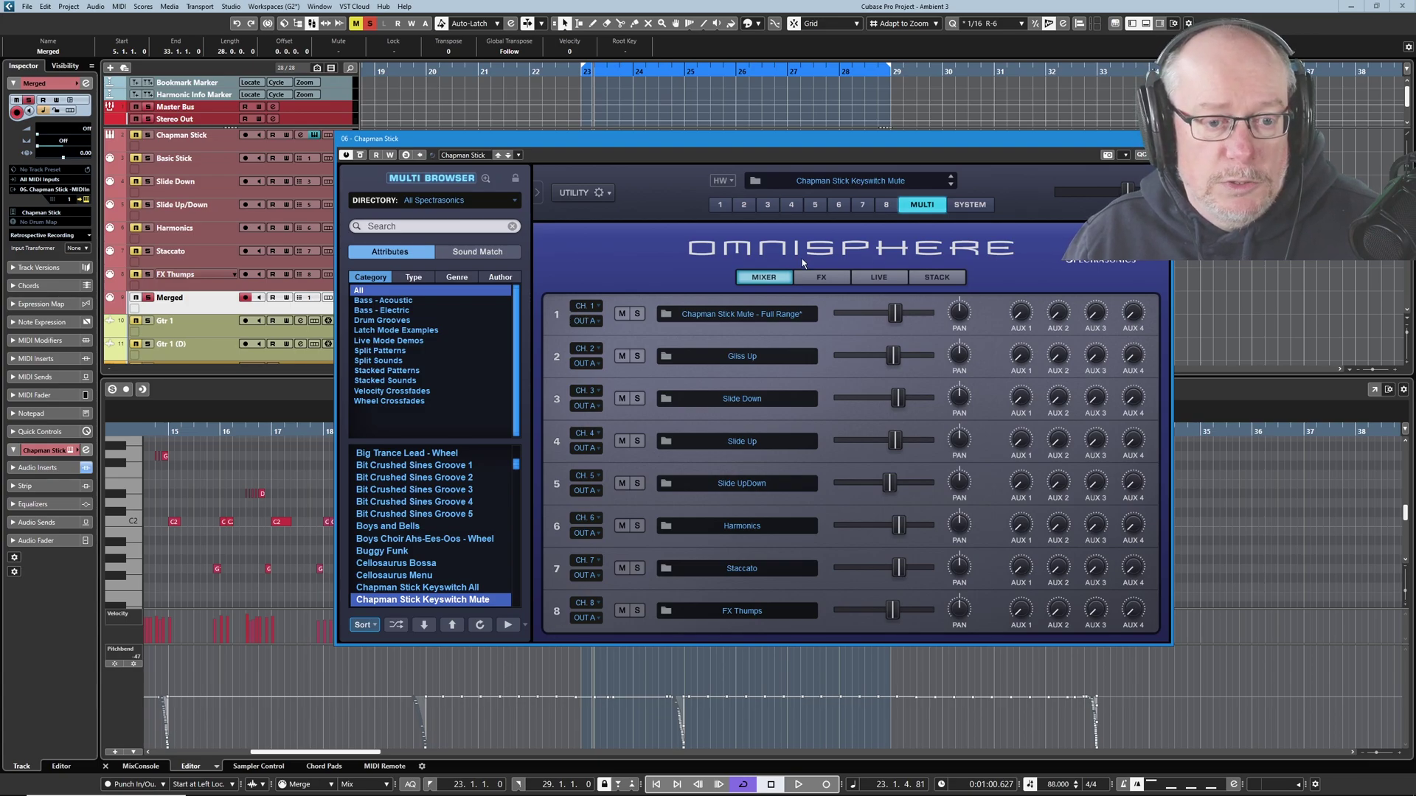
left_click(529, 135)
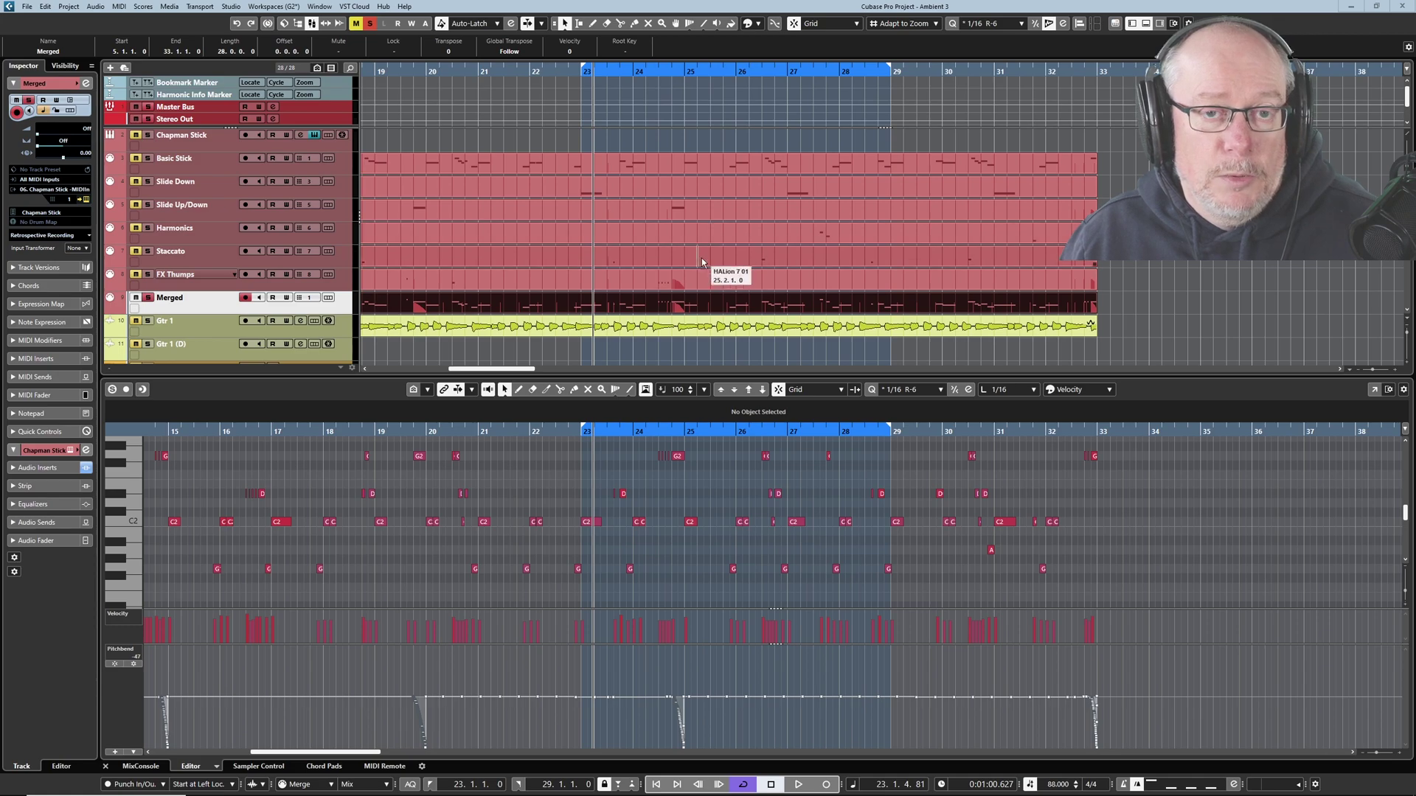
Step: Examine the MIDI parts on the Staccato and Harmonics tracks in the key editor
scroll(694, 255, "down", 6, "ctrl")
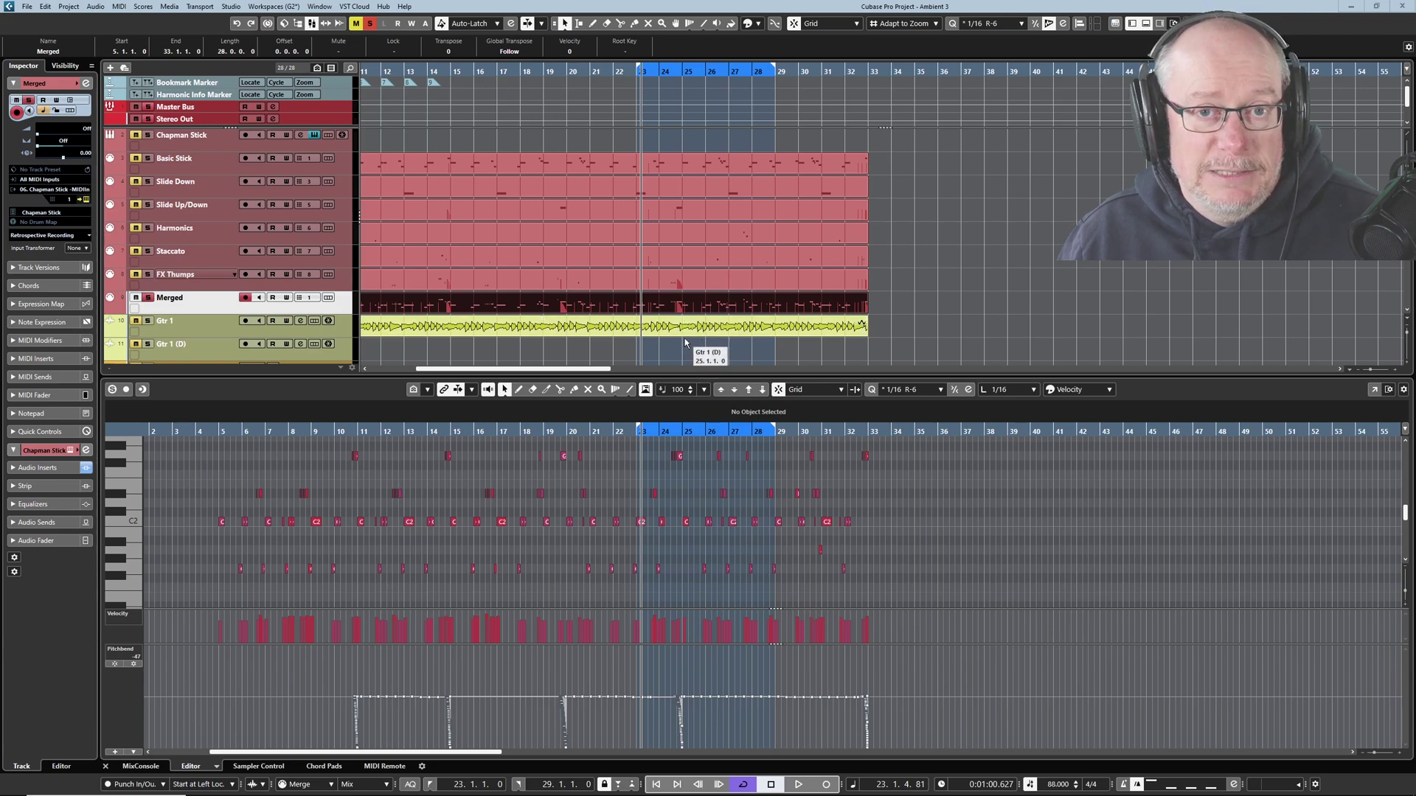
left_click(670, 257)
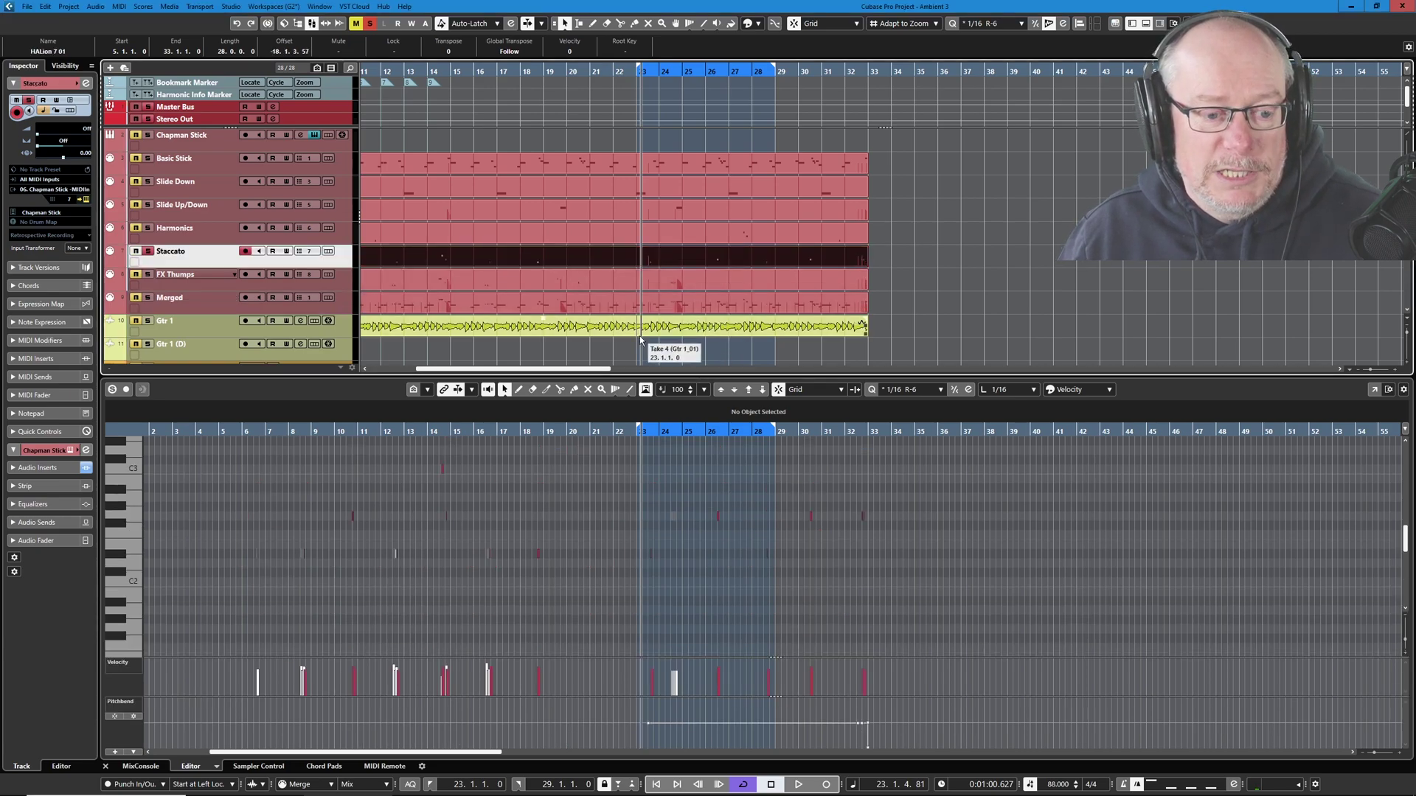
key("Up")
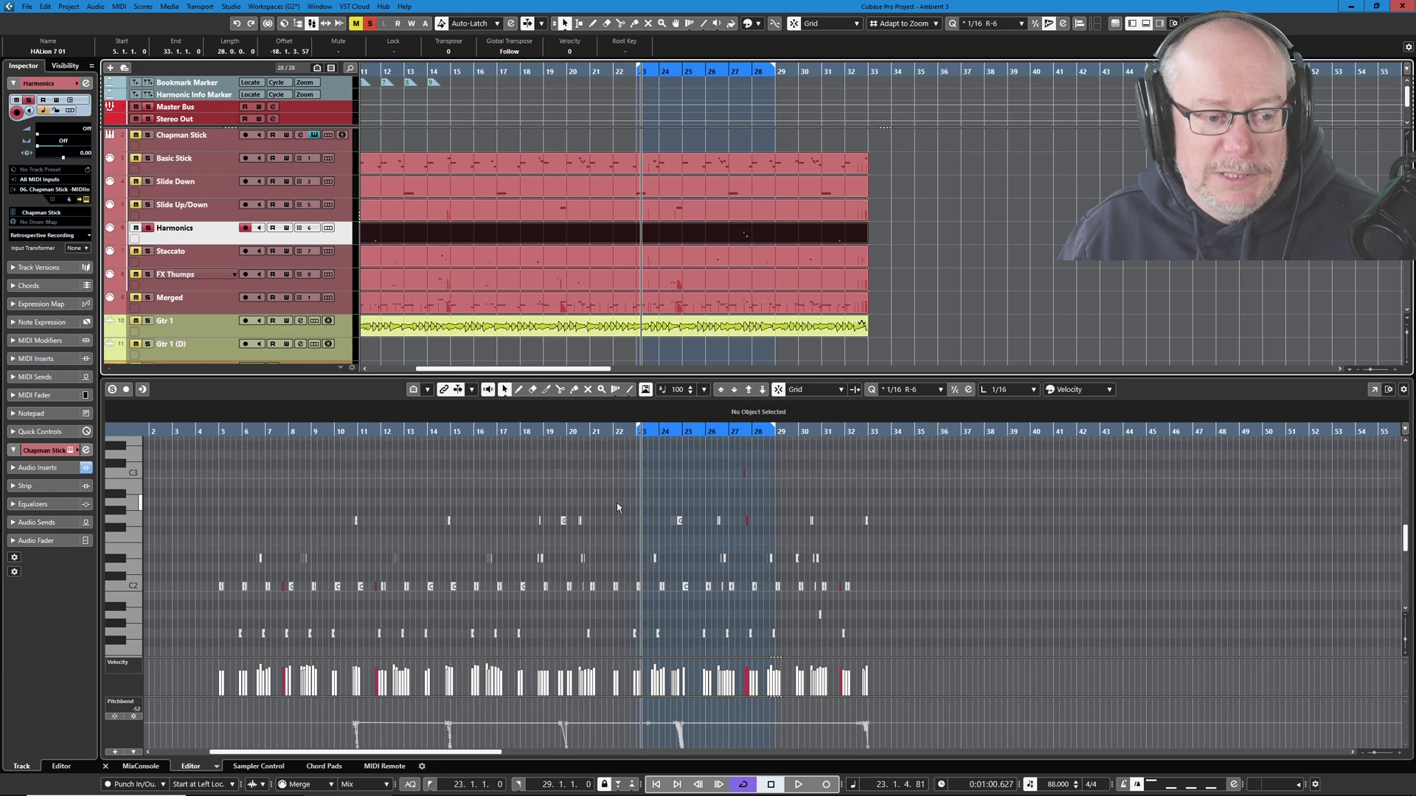
scroll(632, 607, "up", 4)
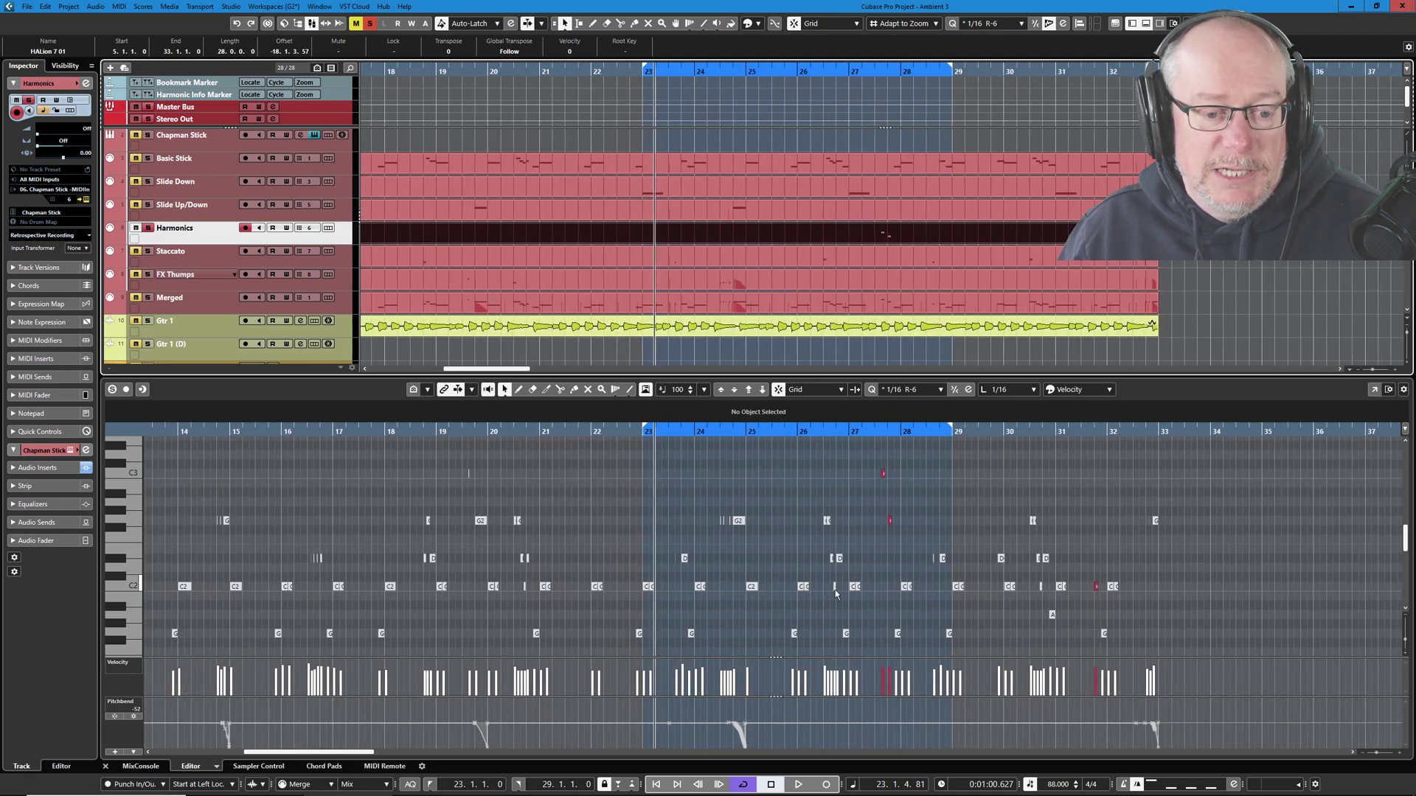
scroll(821, 592, "up", 3)
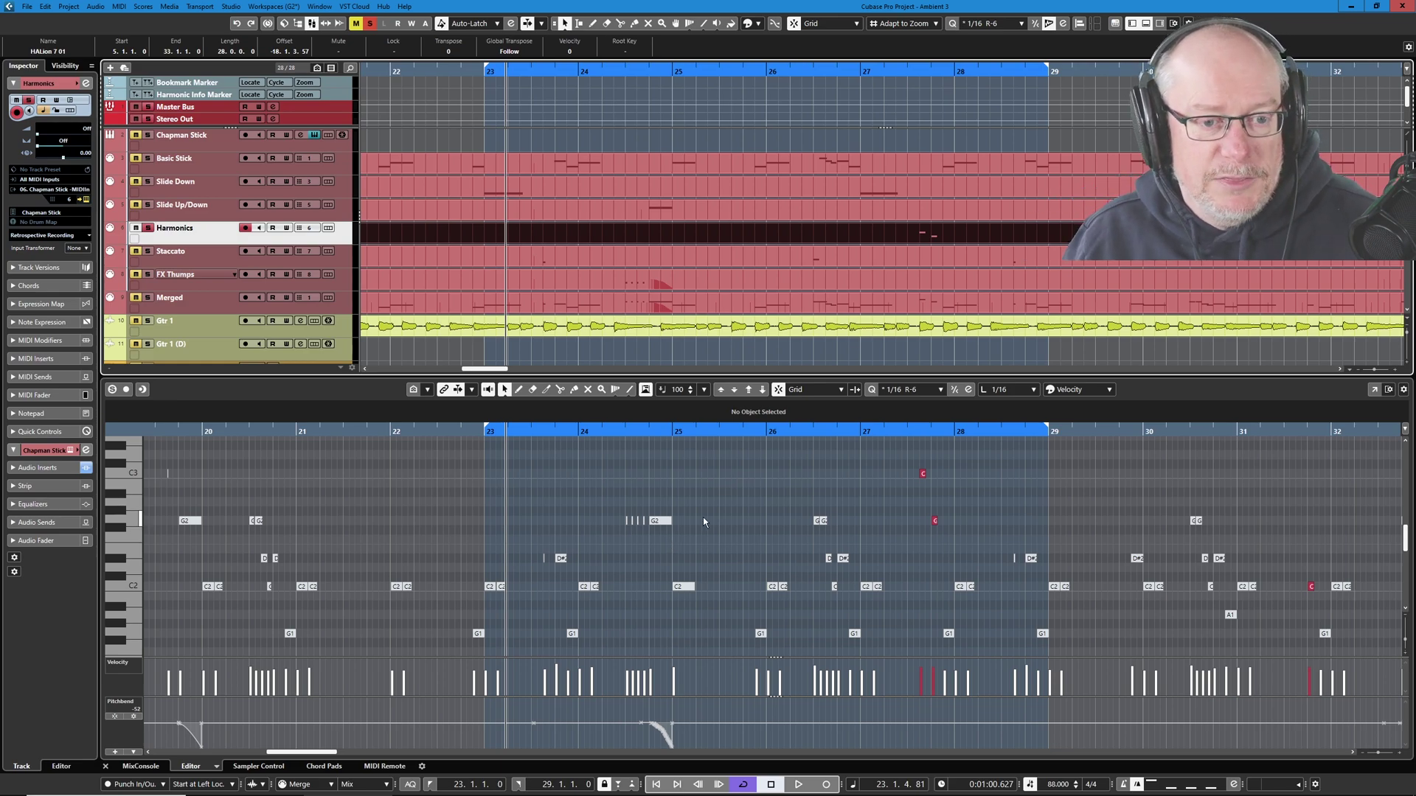
Step: Examine the Basic Stick part in the key editor and move the selection to the Slide Down track
left_click(309, 174)
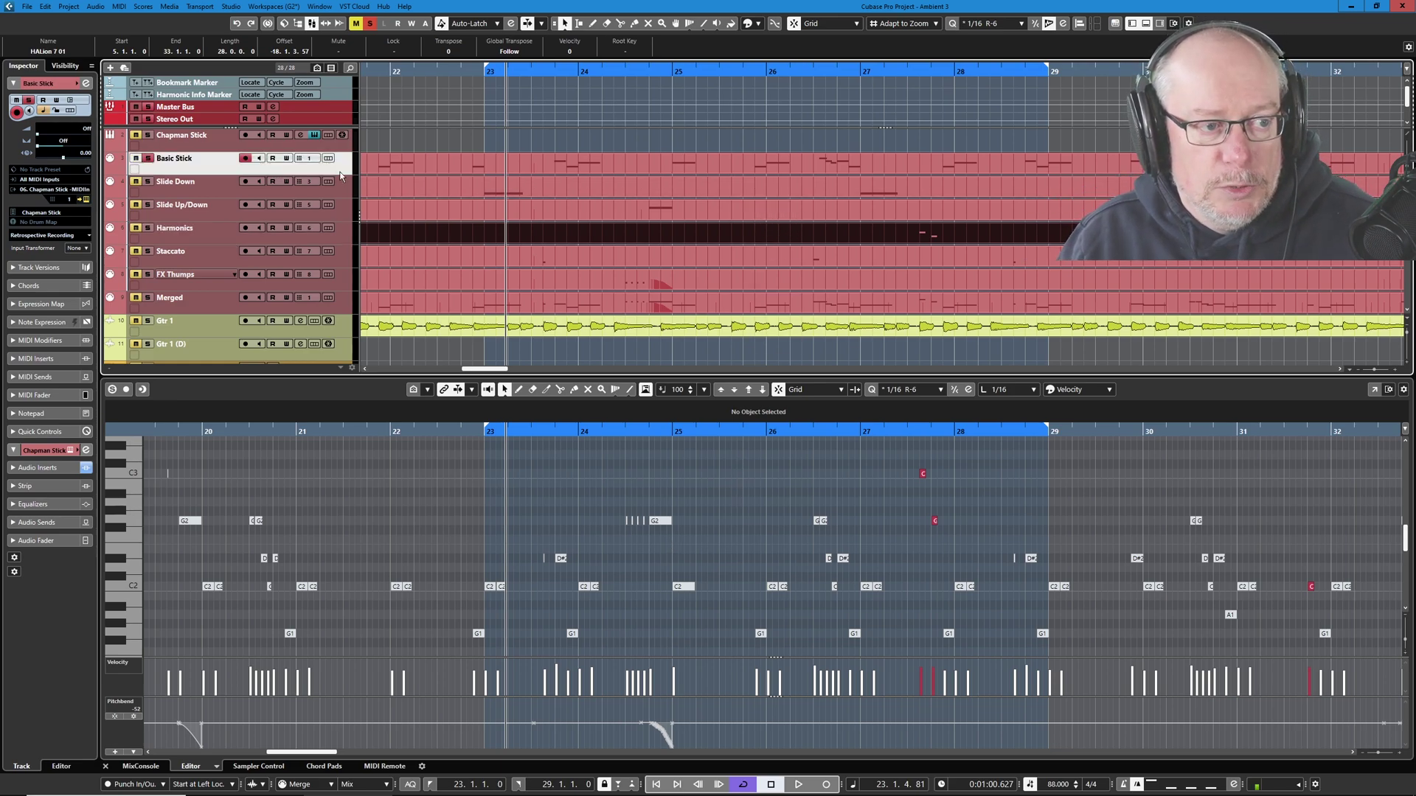
left_click(688, 168)
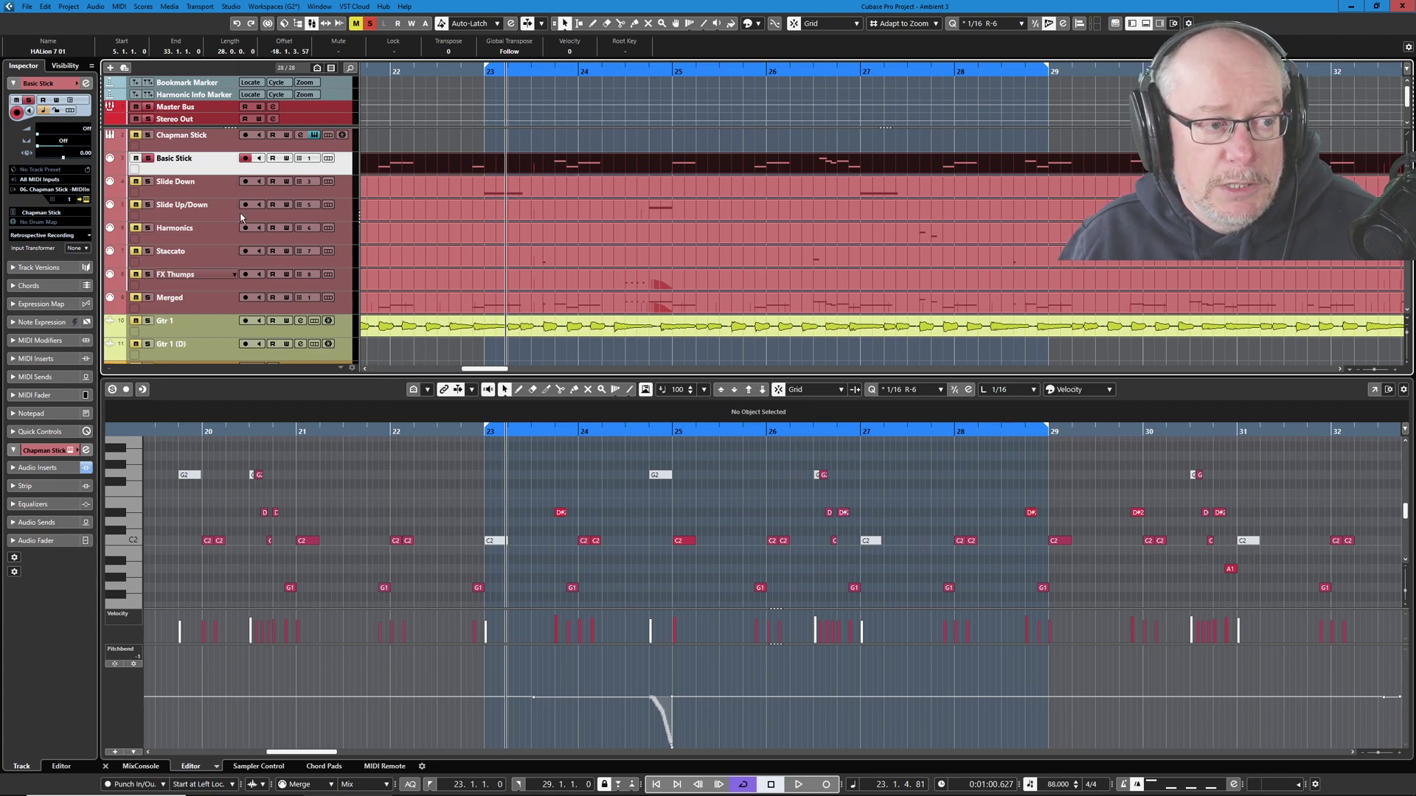
key("Down")
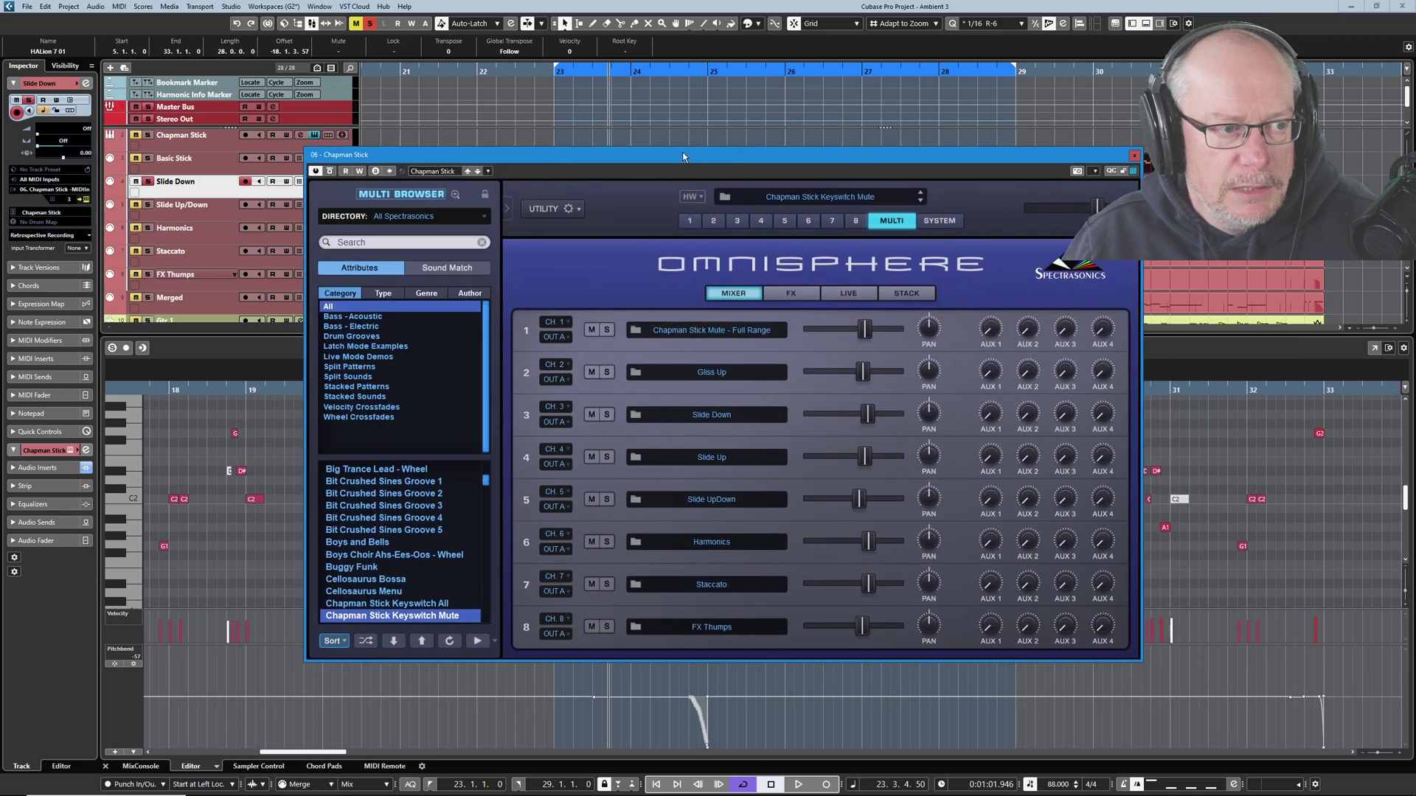
Step: Compare the MIDI channels of the Slide Up/Down, Harmonics and Staccato tracks with the instrument's mixer slots, and close the instrument
left_click_drag(678, 149, 694, 162)
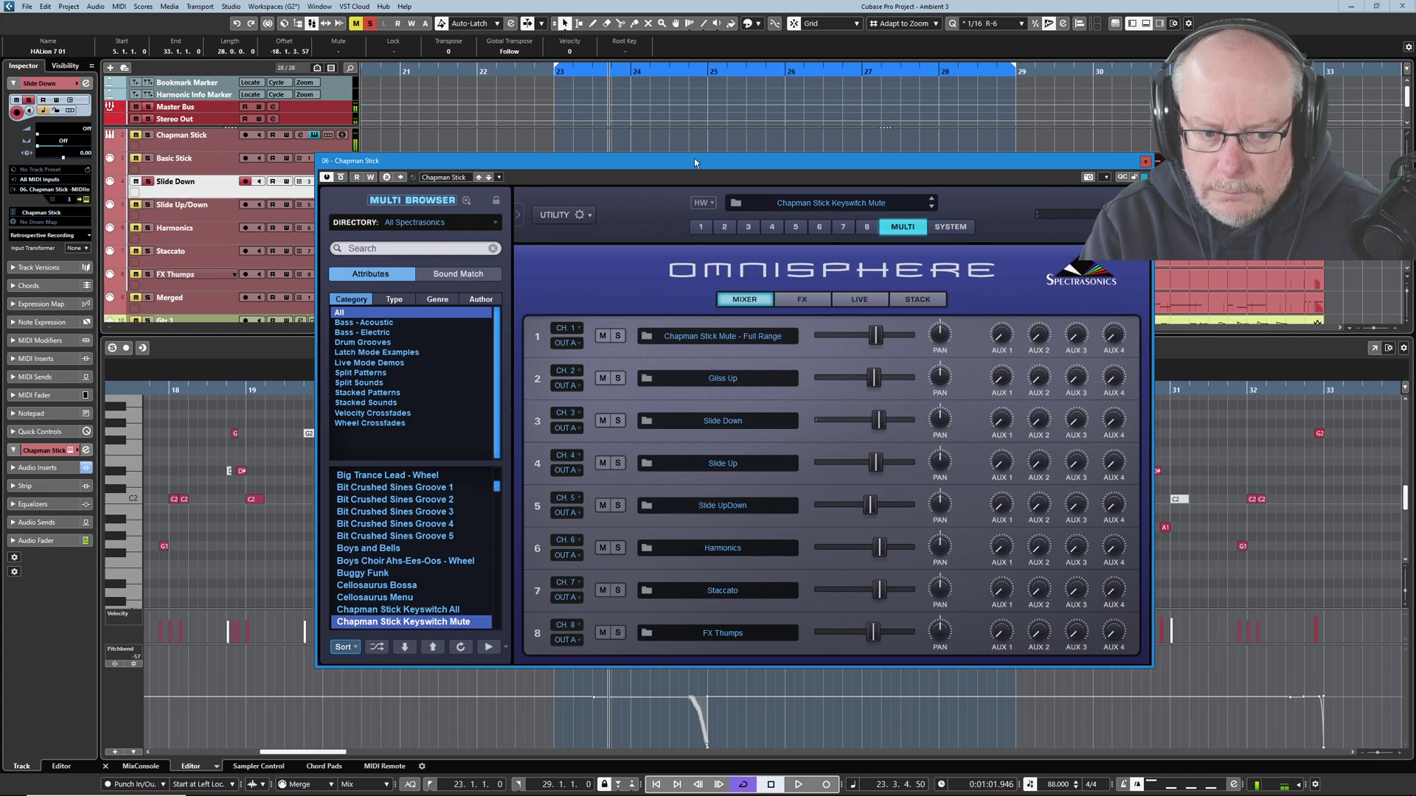
left_click(229, 215)
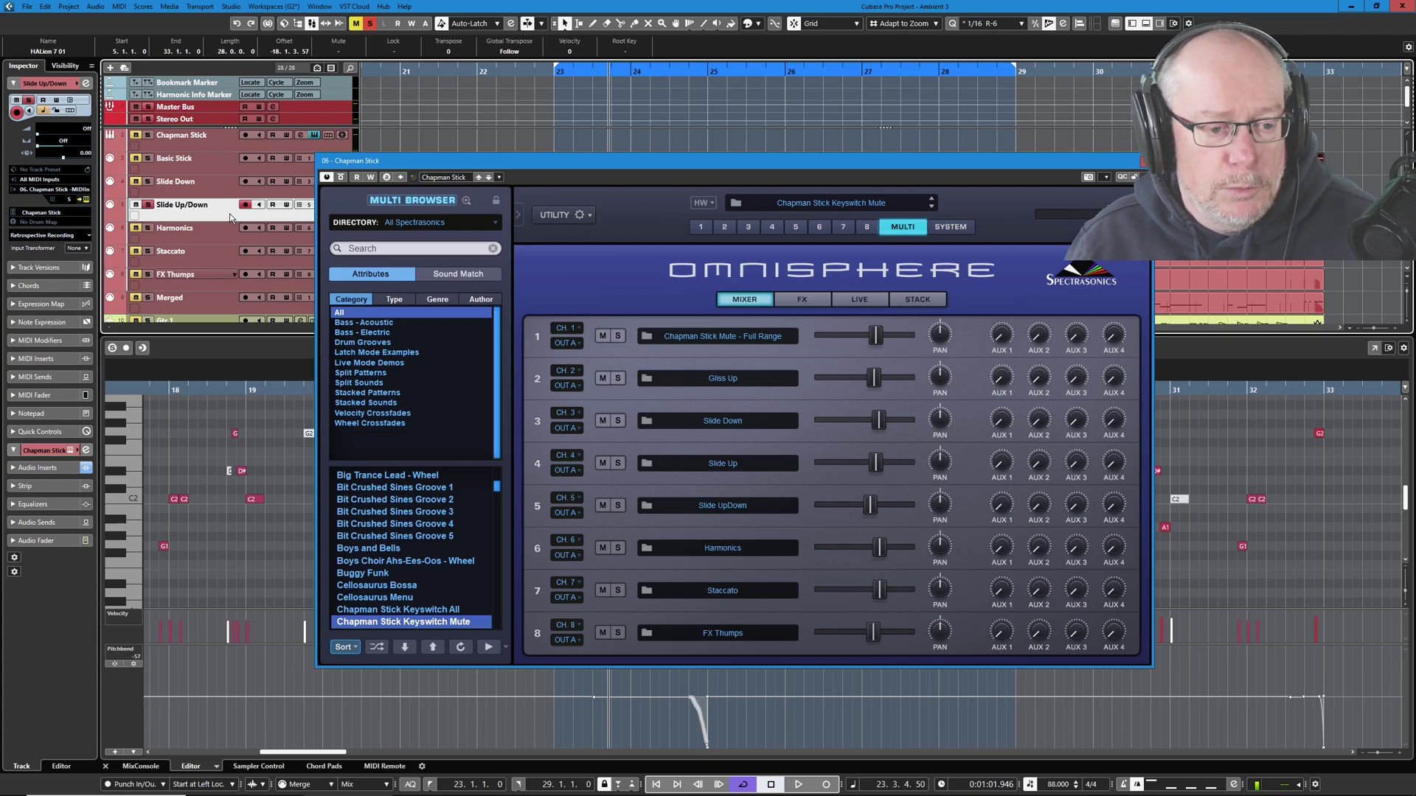
left_click(226, 241)
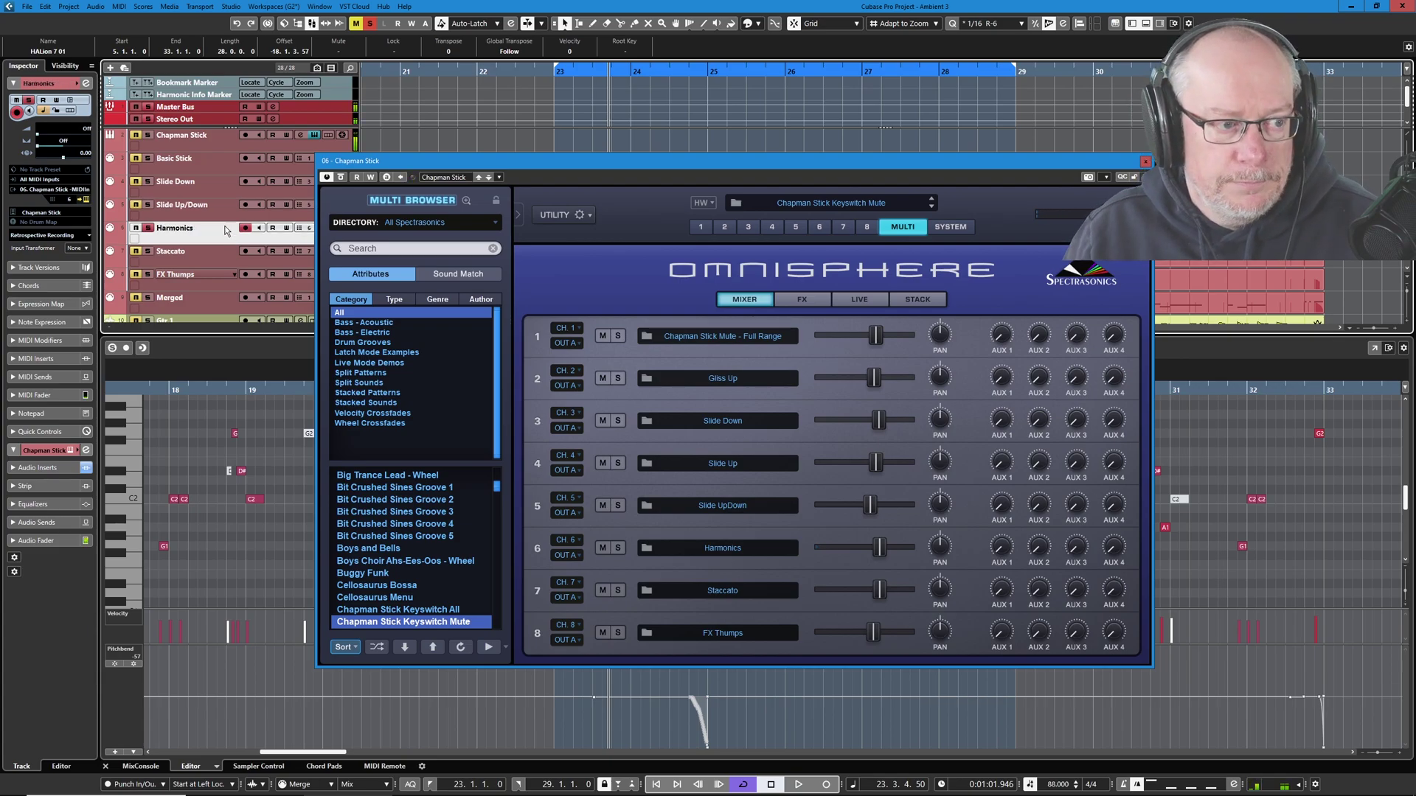
left_click(222, 261)
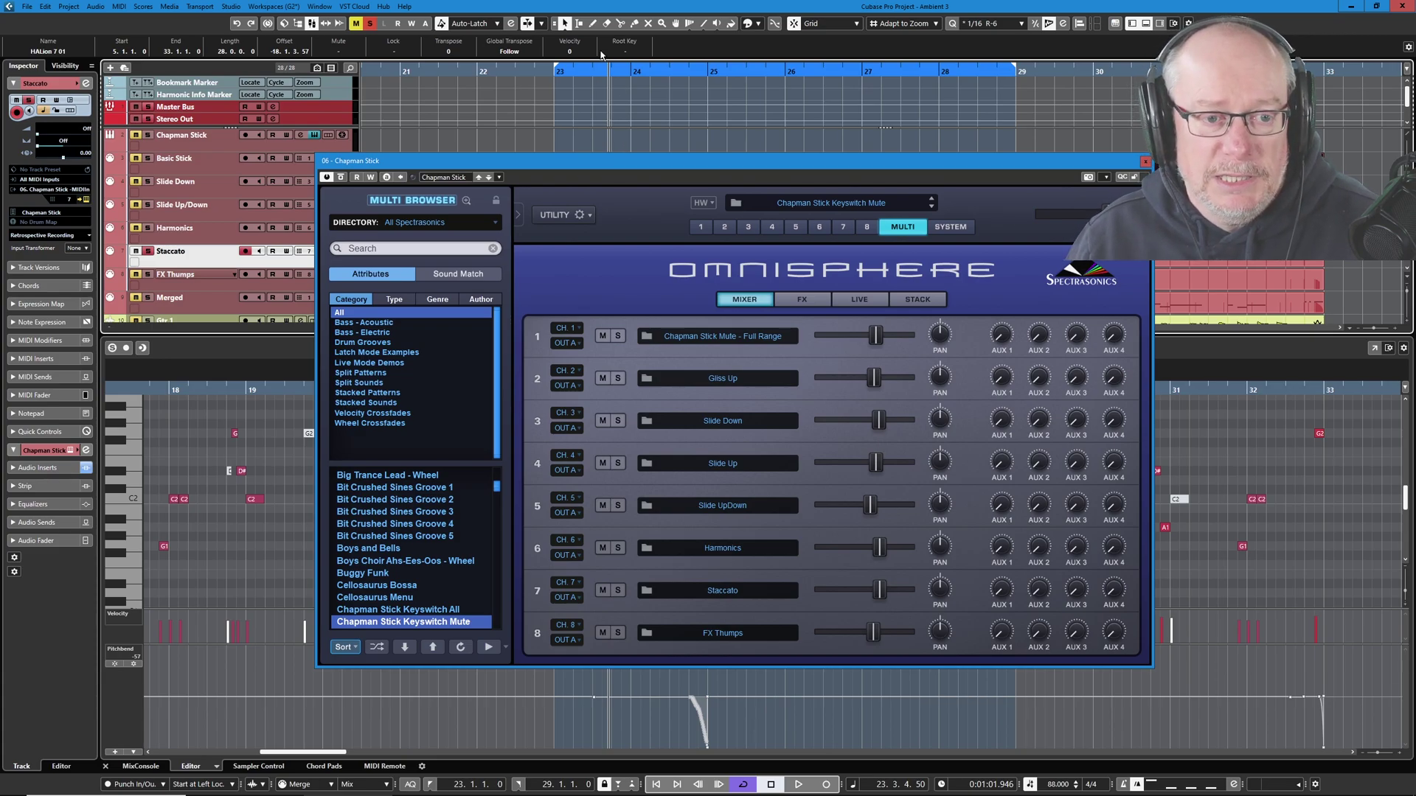
left_click(460, 157)
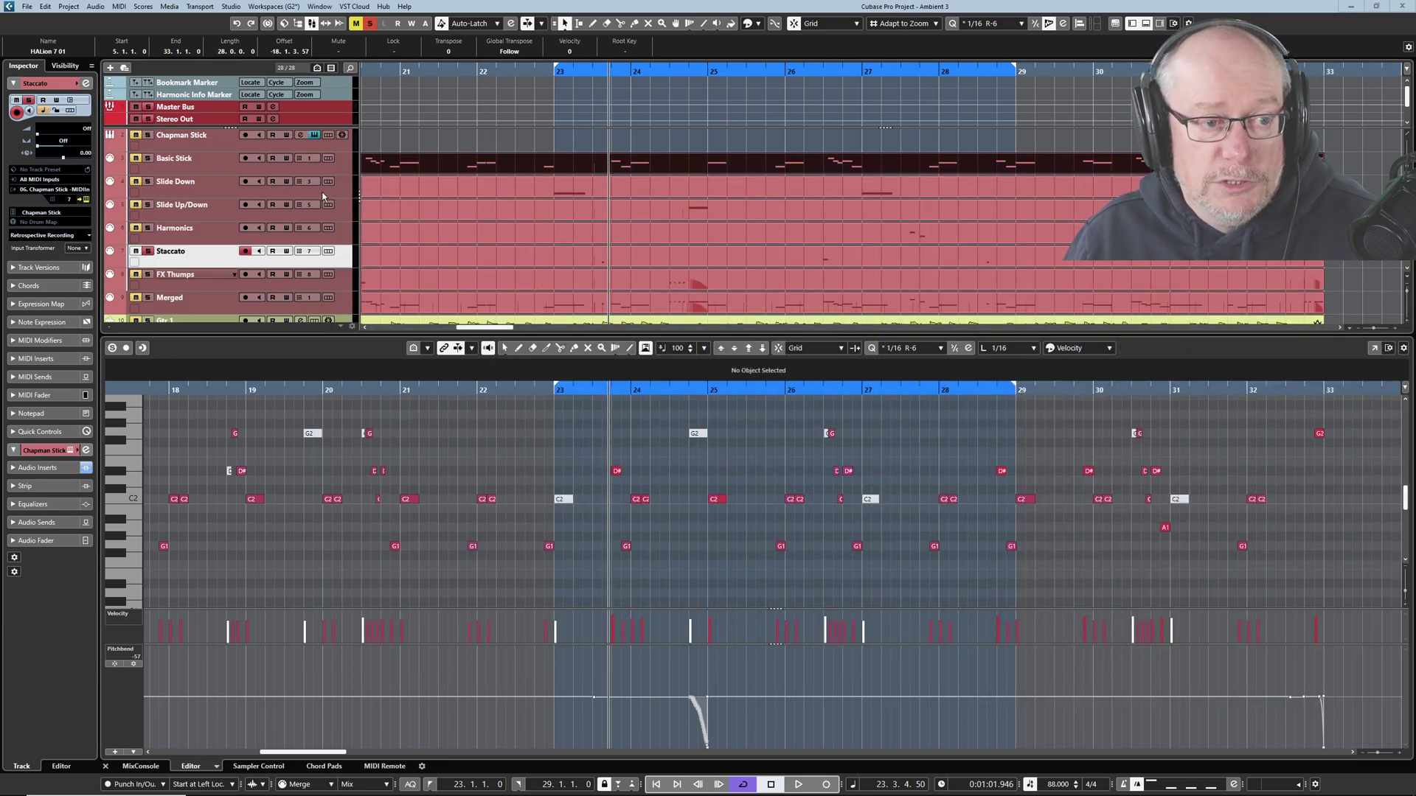
Step: Examine the Slide Down part's C2 notes, play the passage from bar 23, and switch to the Basic Stick track
left_click(708, 186)
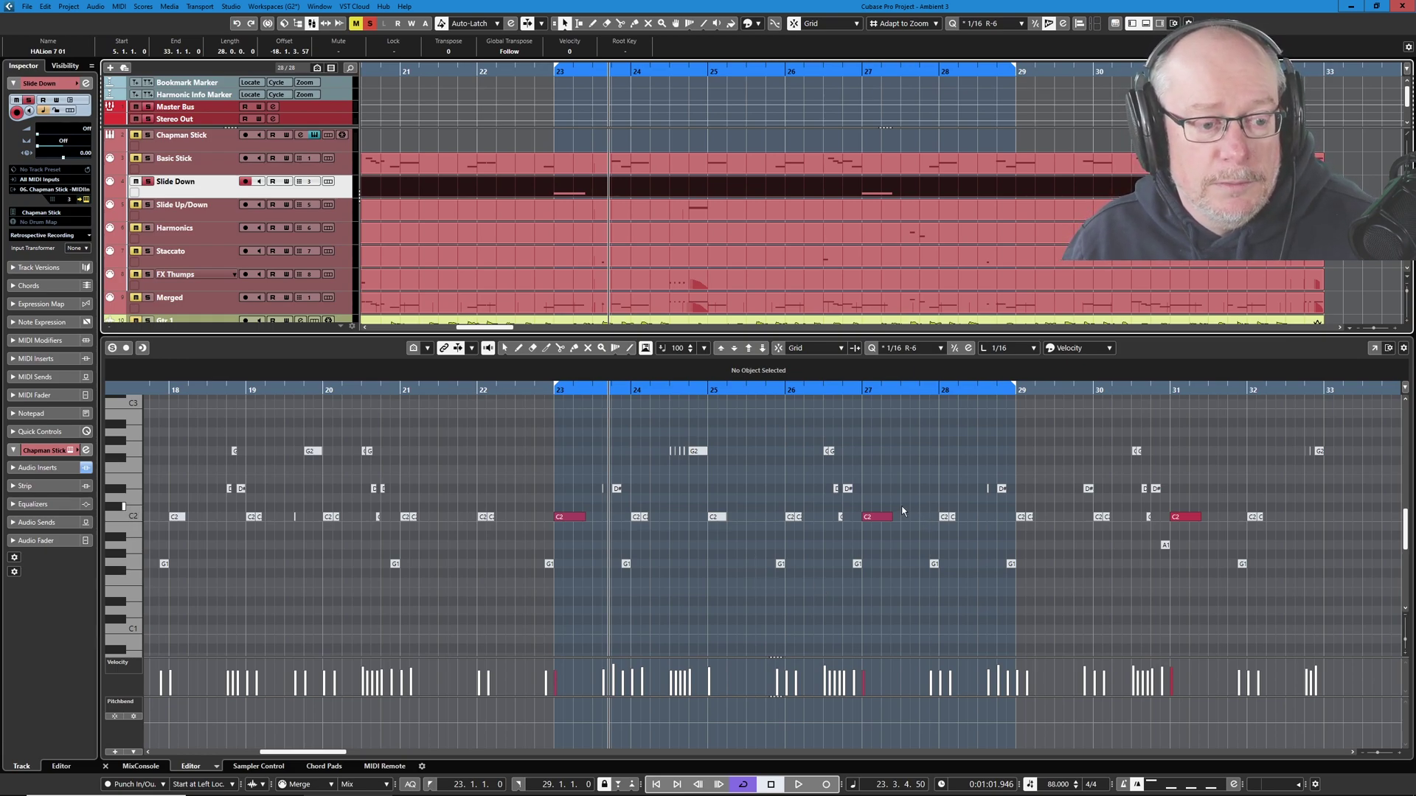
key("space")
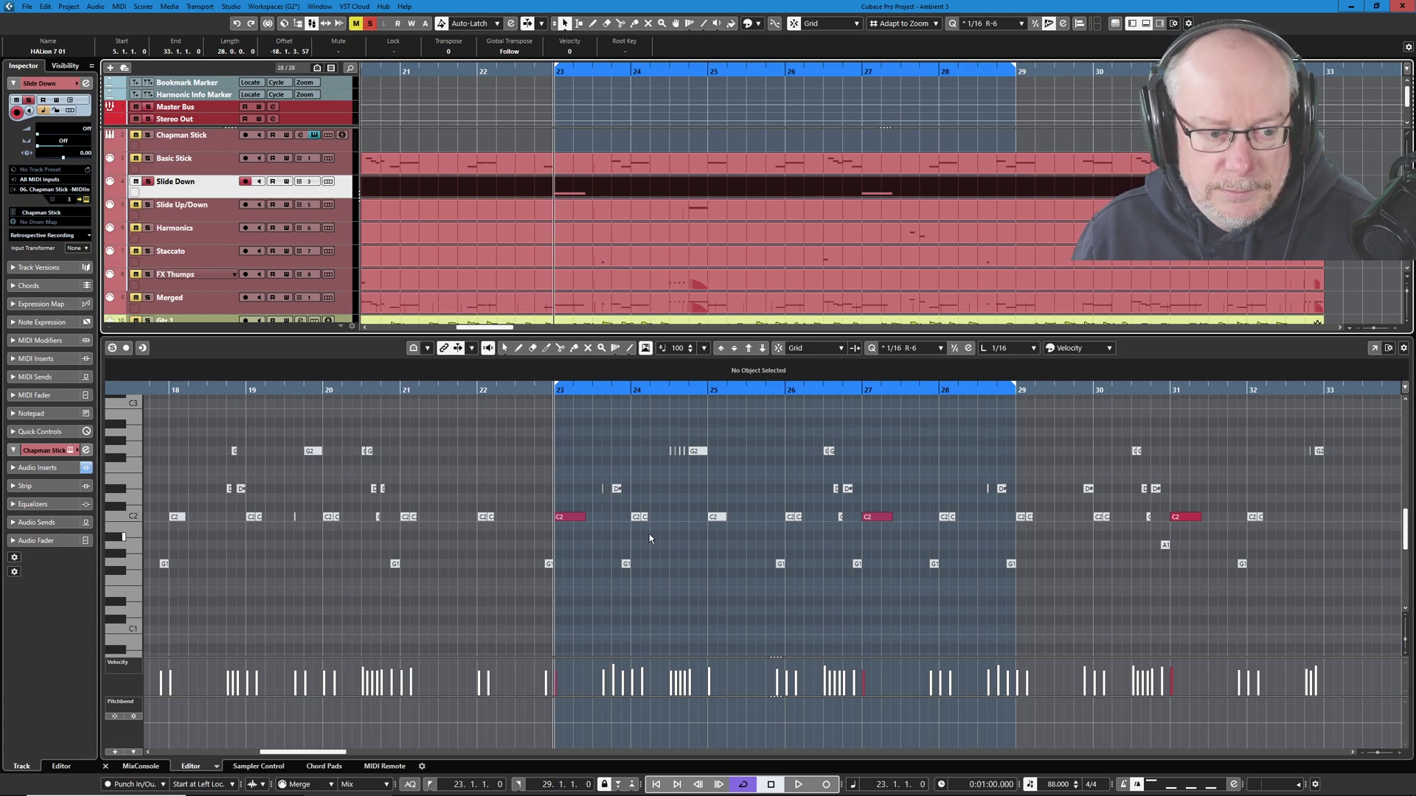
key("space")
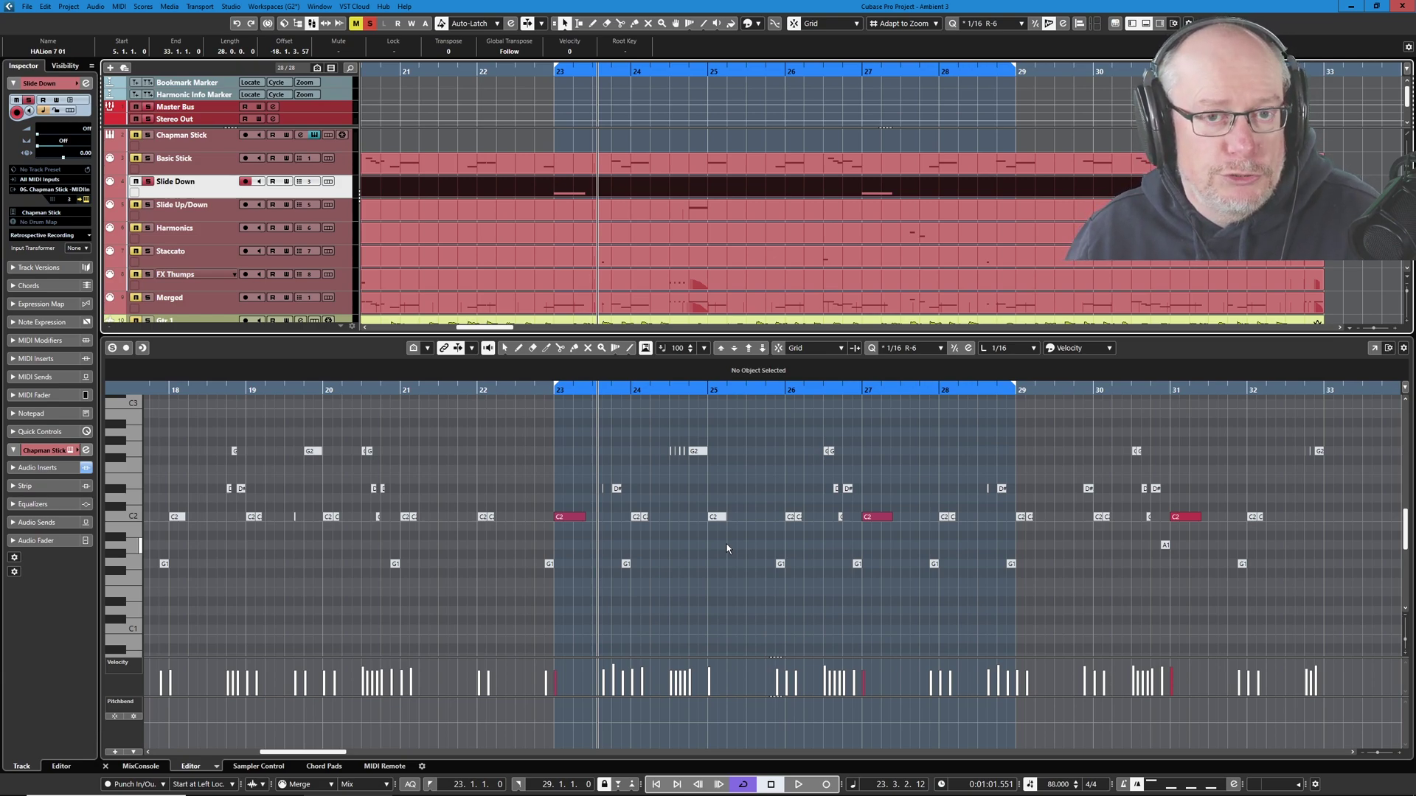
key("Up")
key("space")
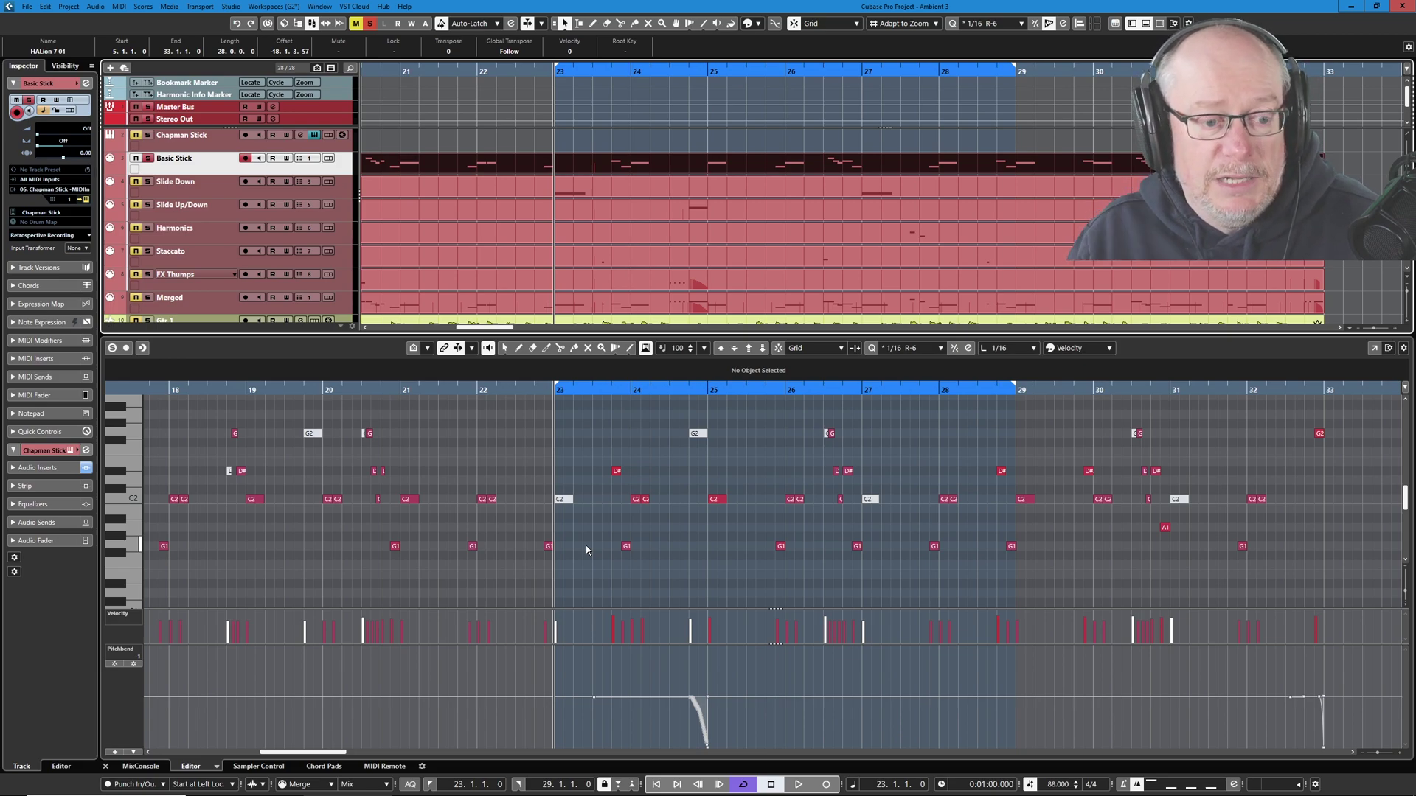
Step: Compare the Slide Down and Basic Stick notes, and look through the Slide Up/Down, Harmonics and Staccato parts in the key editor
left_click(593, 188)
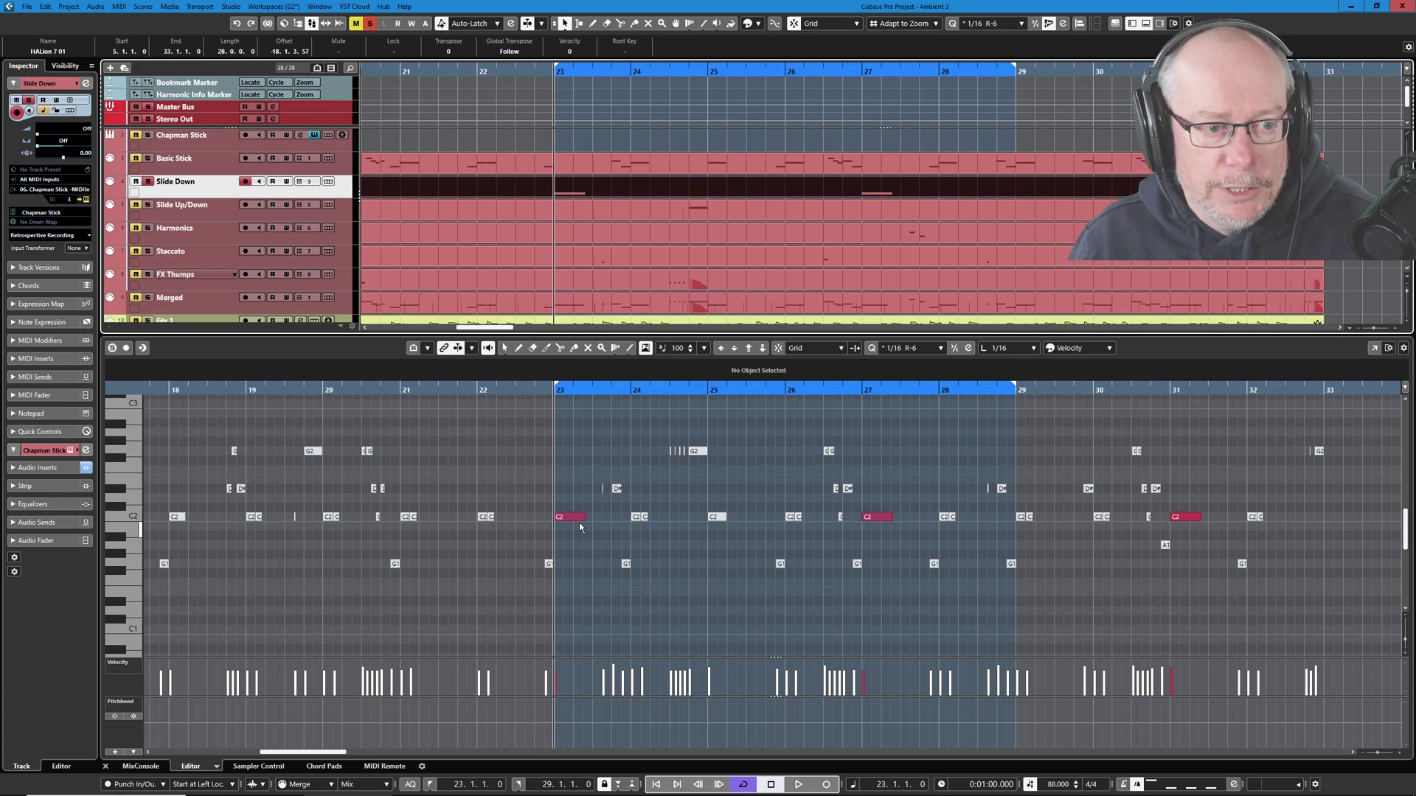
key("Up")
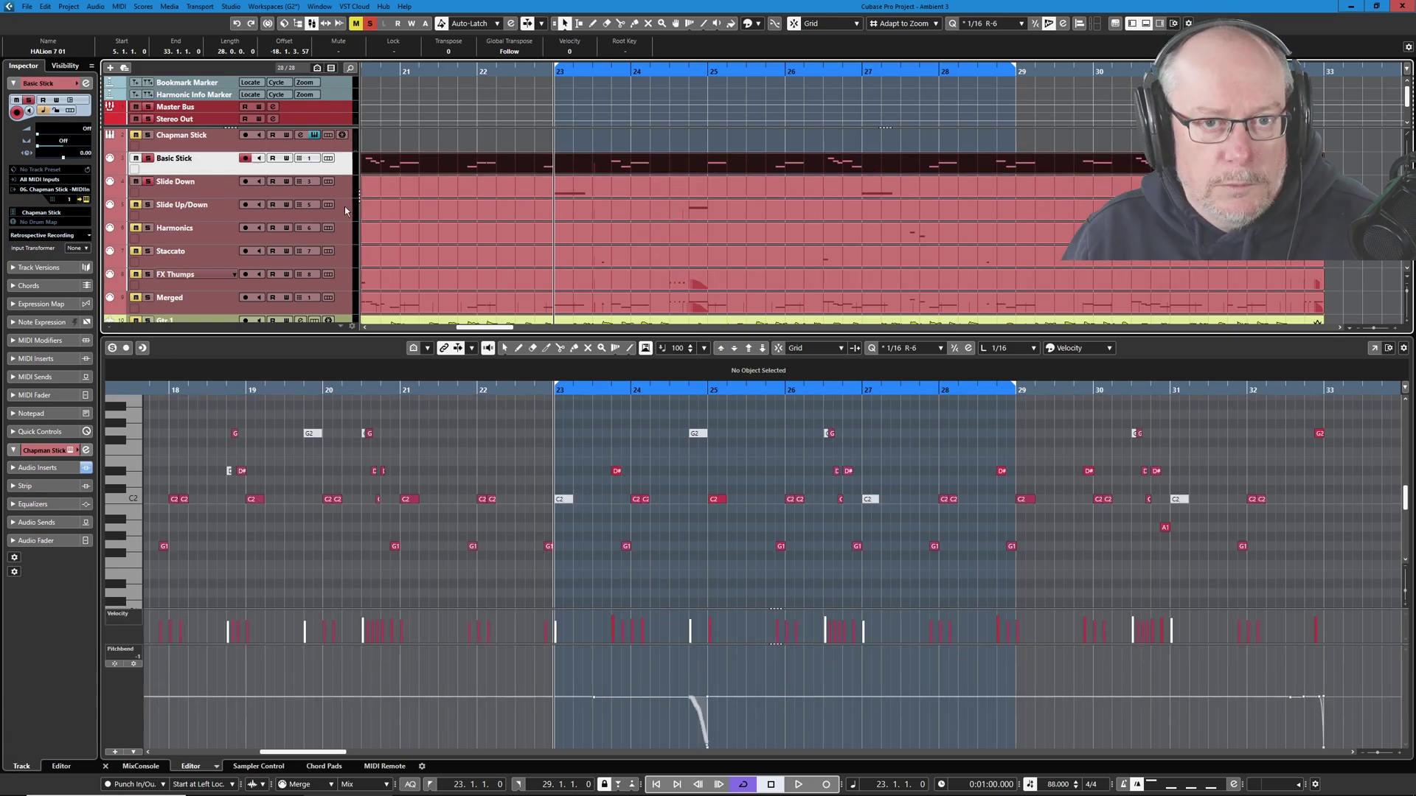
left_click(575, 213)
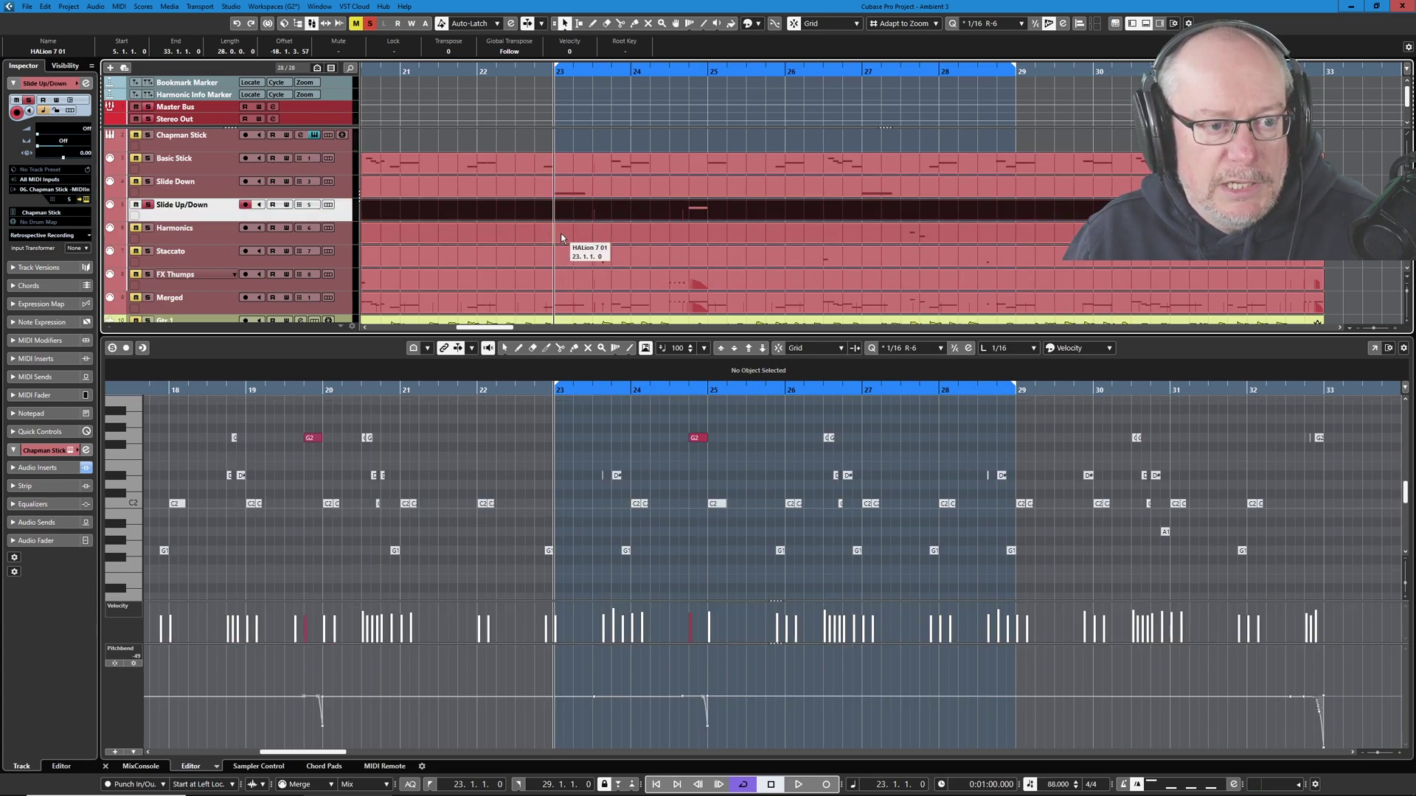
left_click(561, 238)
left_click(575, 262)
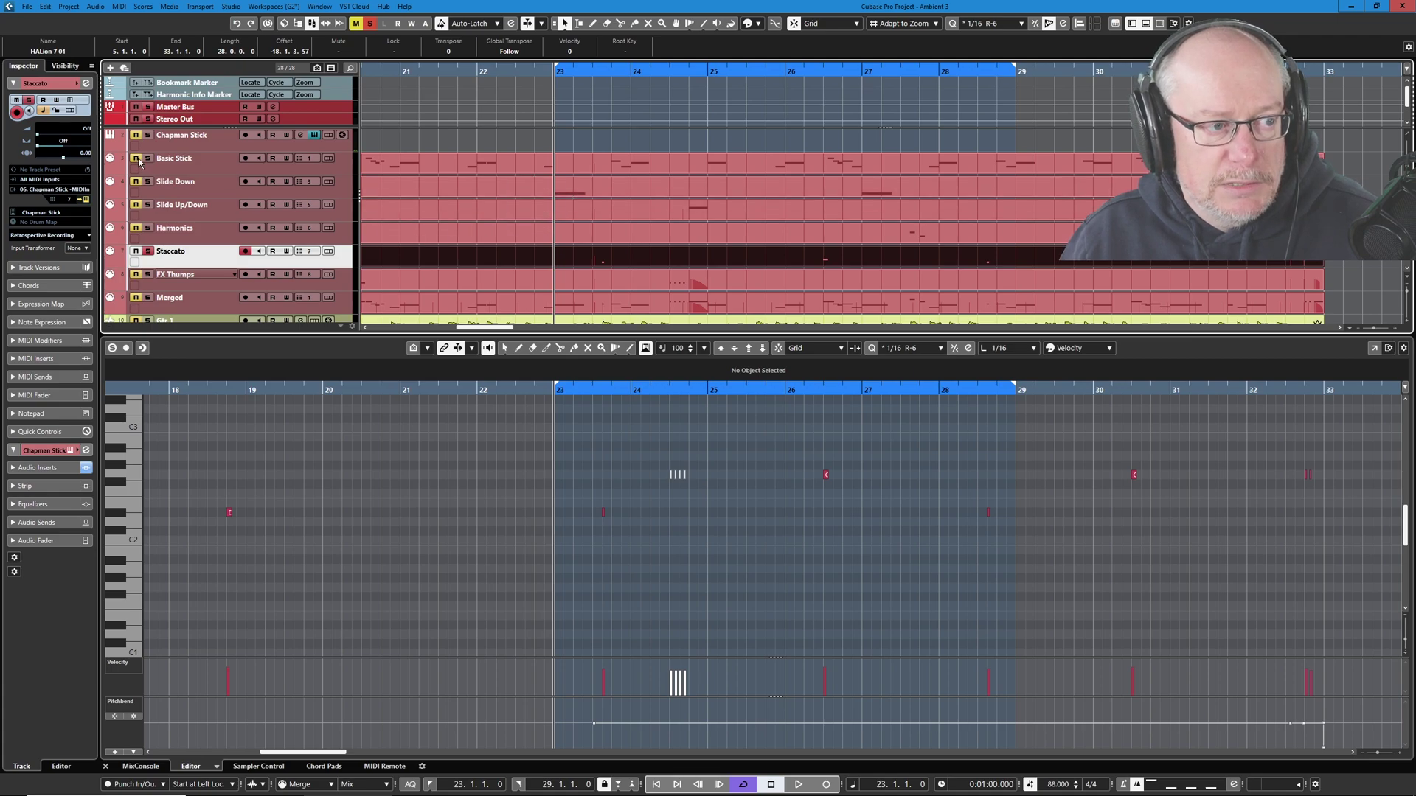
Step: Unmute the Basic Stick and Slide Down tracks and play the passage from bar 23
left_click(137, 184)
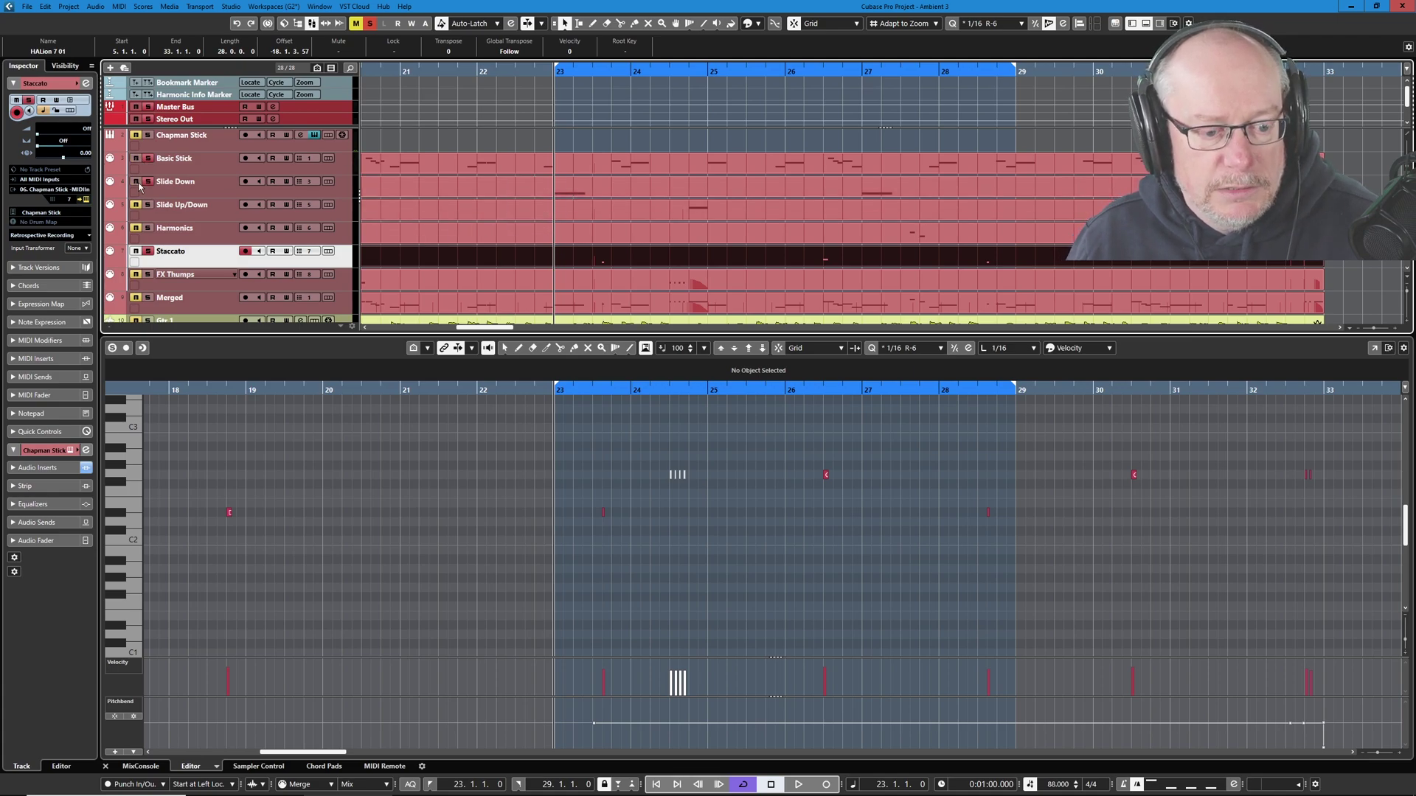
key("space")
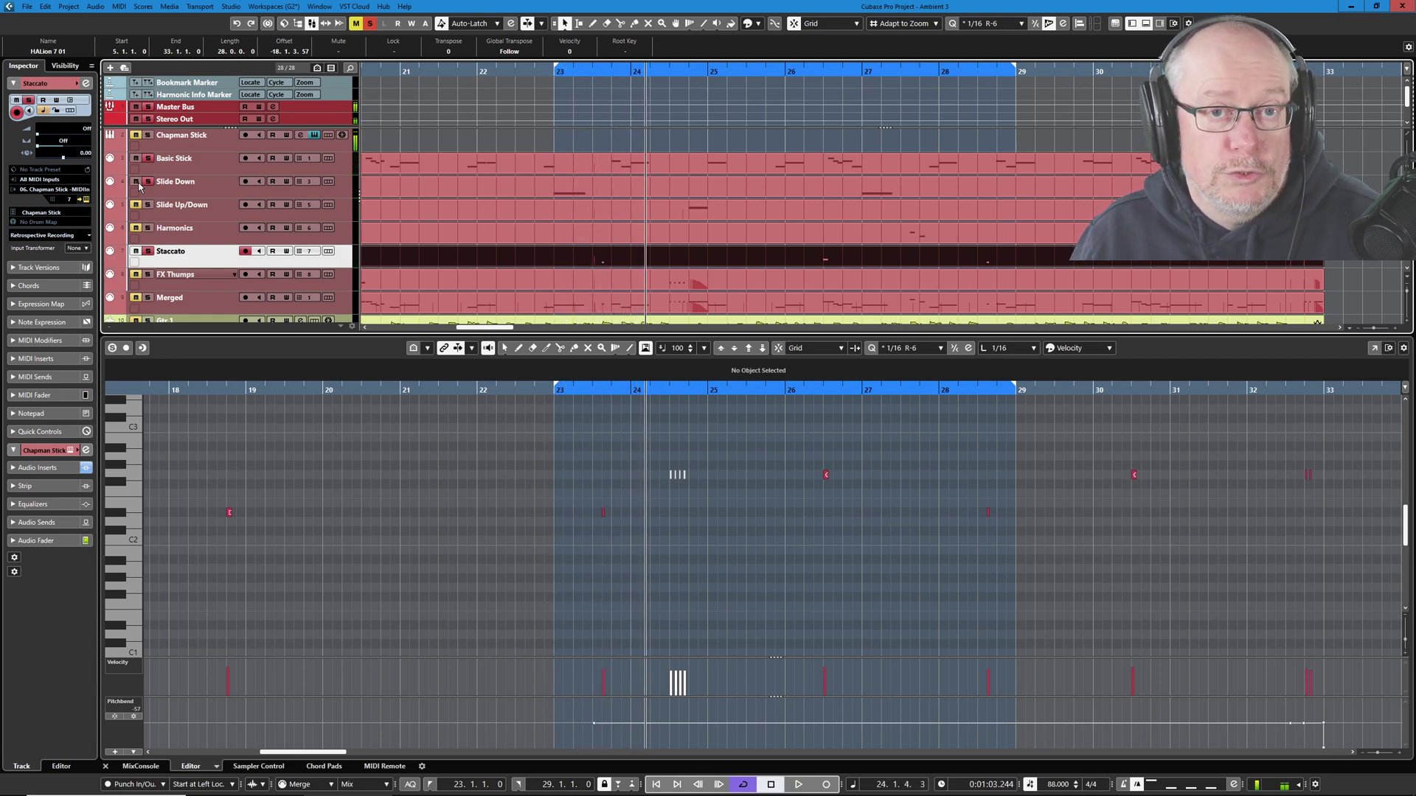
Step: Mute the short D#2 note at 23.3.3 in the Staccato part with the Mute tool and play from bar 23
left_click(579, 168)
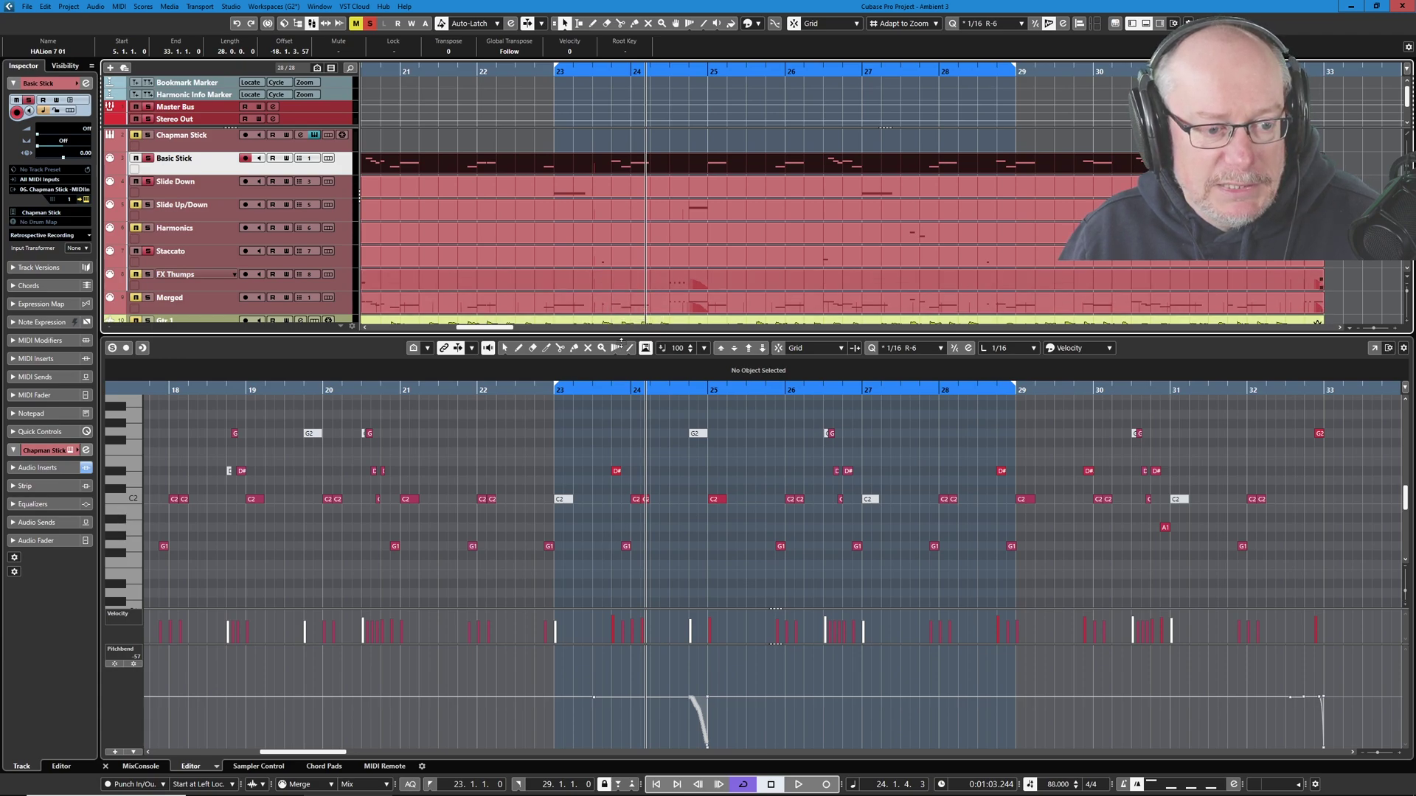
left_click(579, 262)
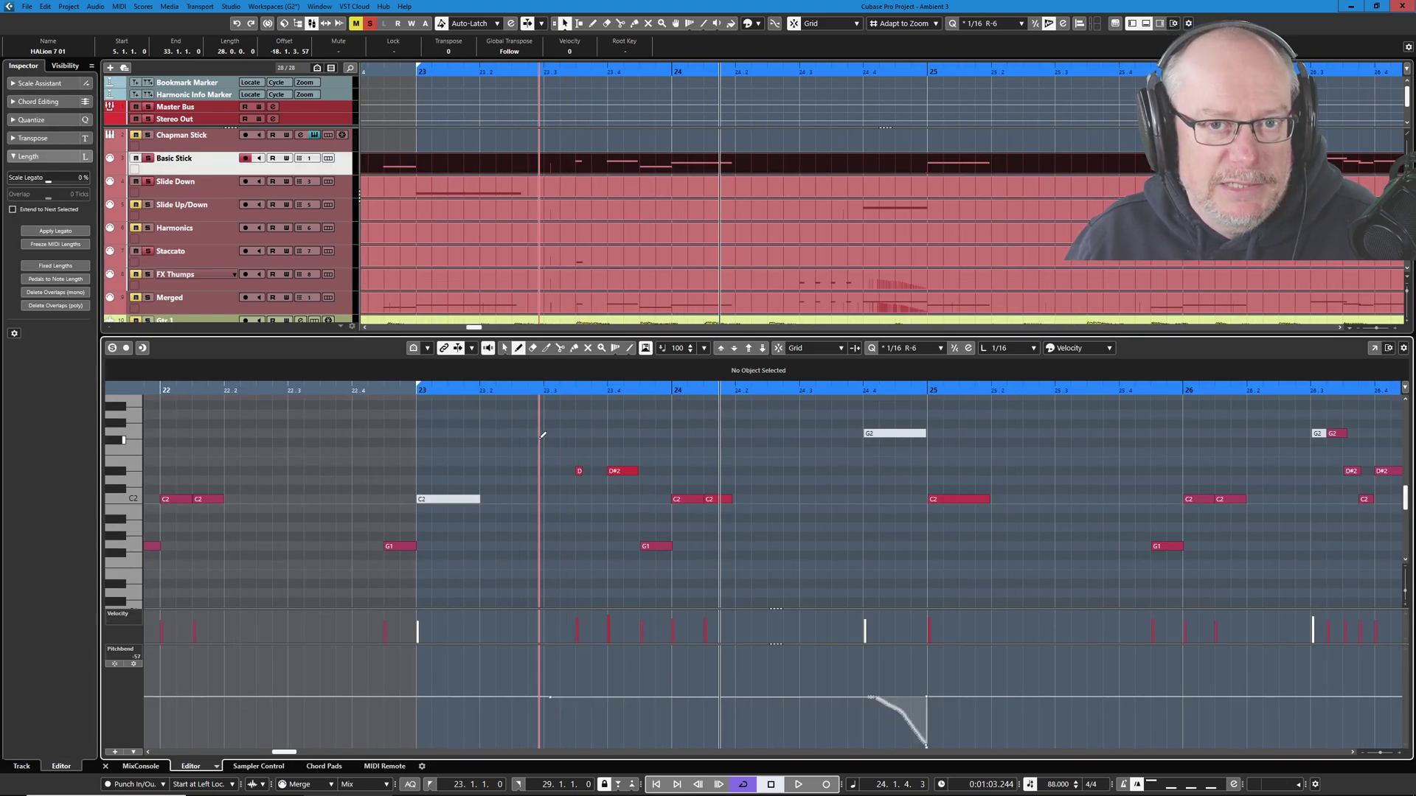
right_click(539, 437)
left_click(622, 437)
left_click(634, 260)
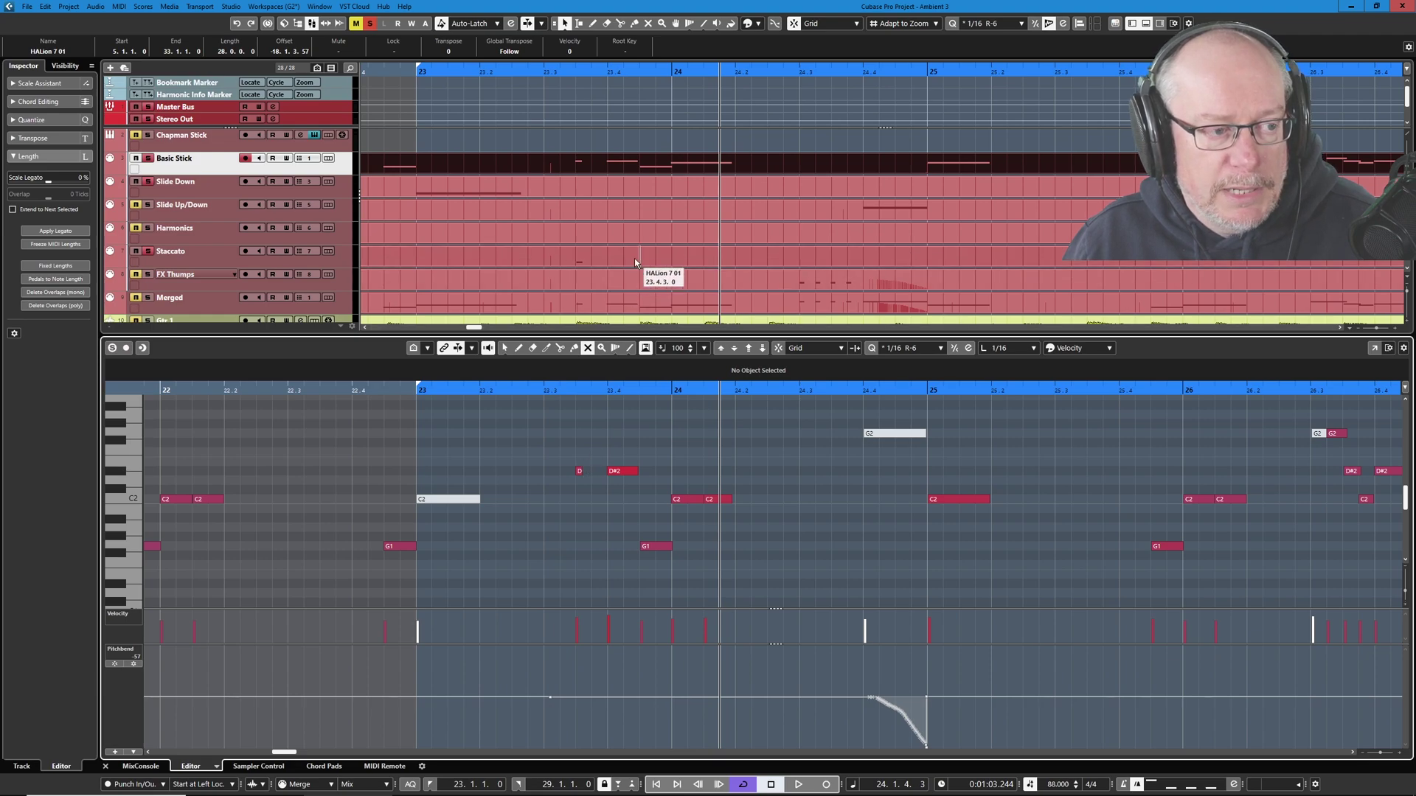
left_click_drag(592, 530, 621, 563)
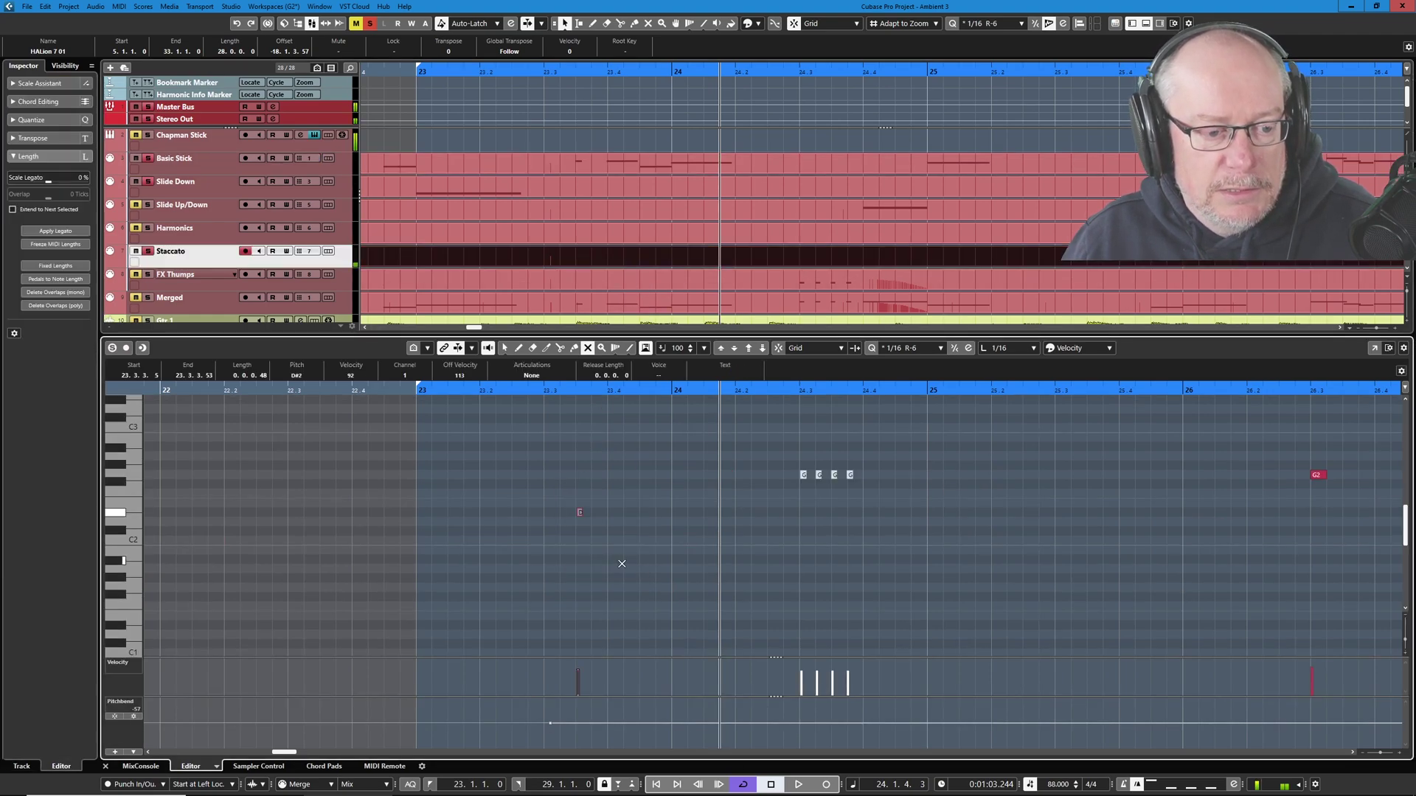
key("KP_1")
key("space")
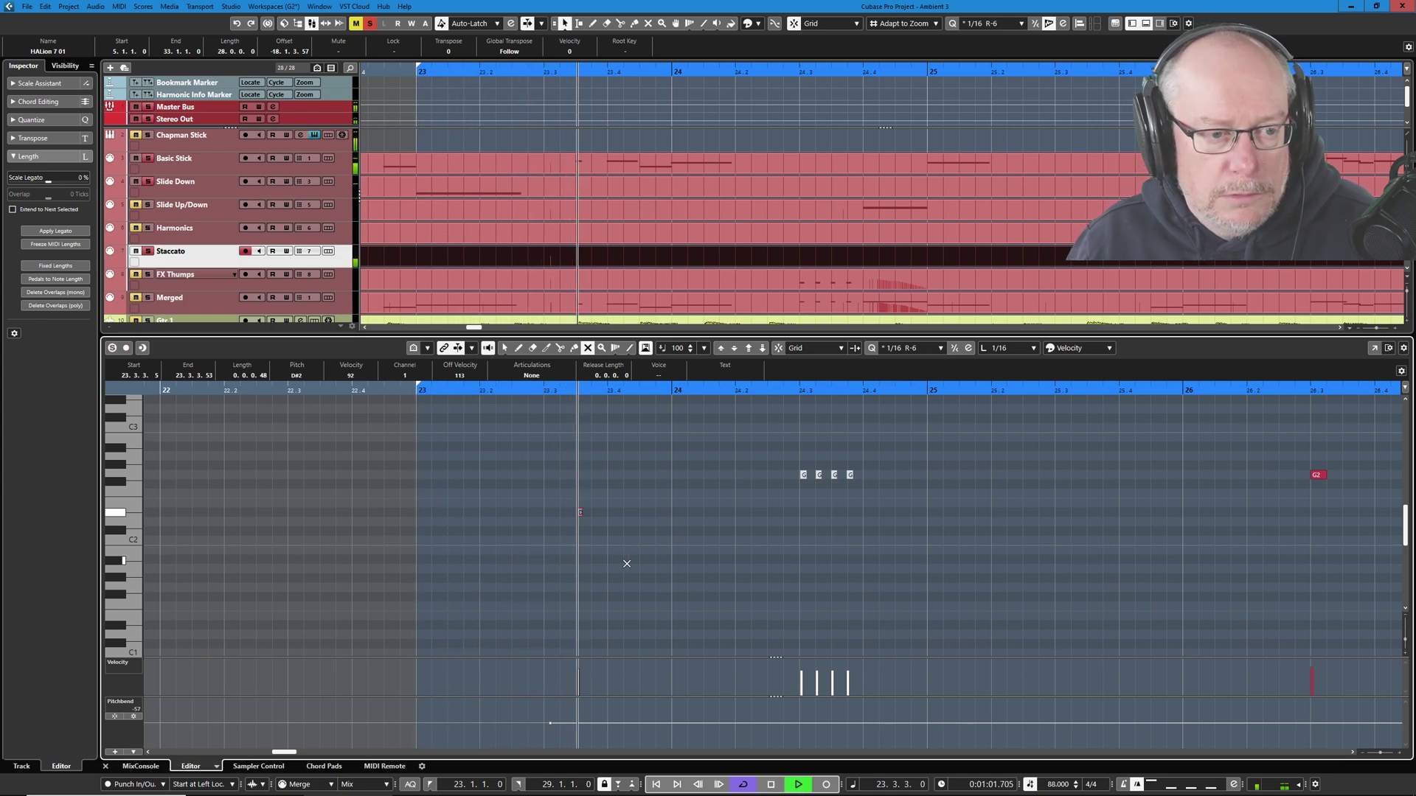
key("space")
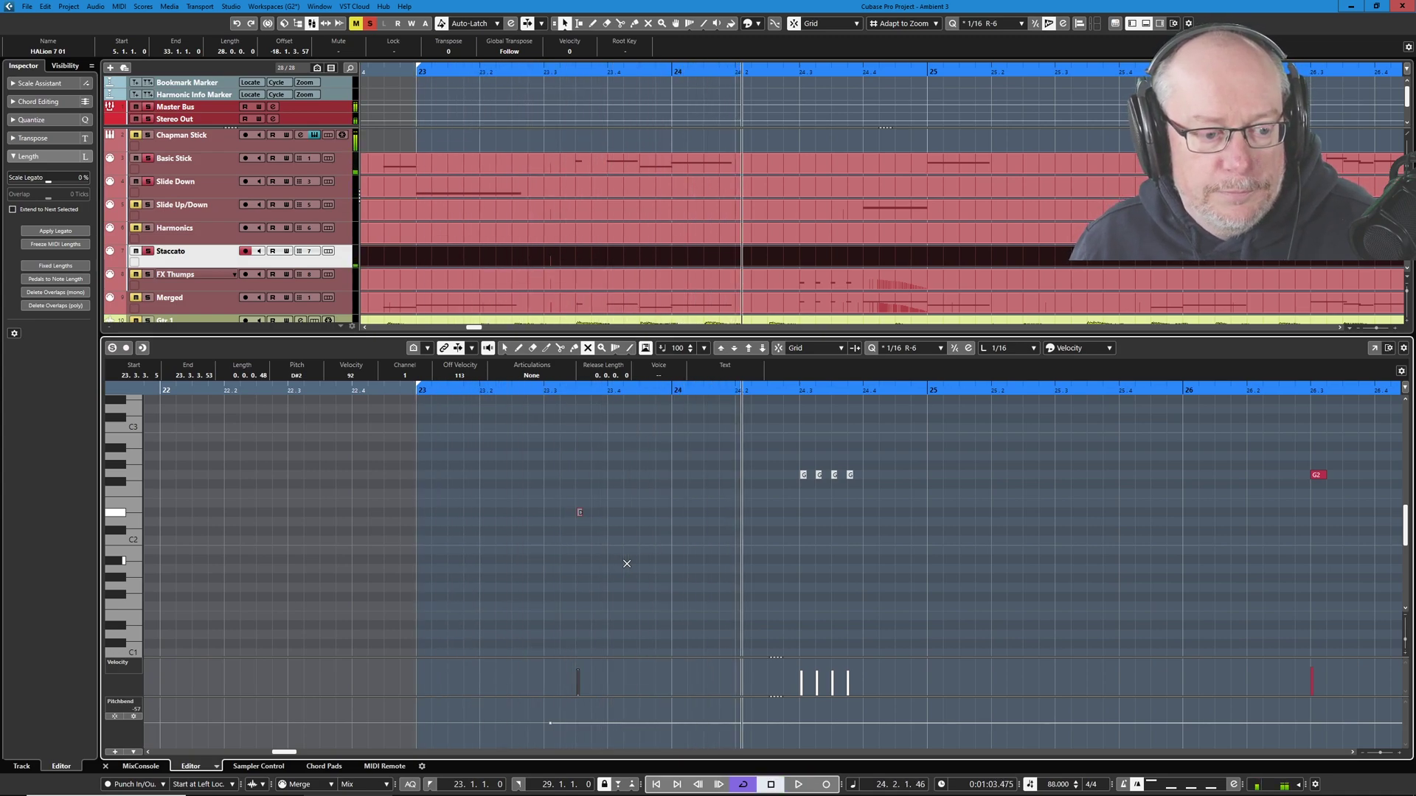
Step: Mute the short D#2 note at 23.3.3 in the Basic Stick part, reactivate its Staccato counterpart, and play from bar 23
left_click(588, 168)
left_click_drag(556, 453, 579, 496)
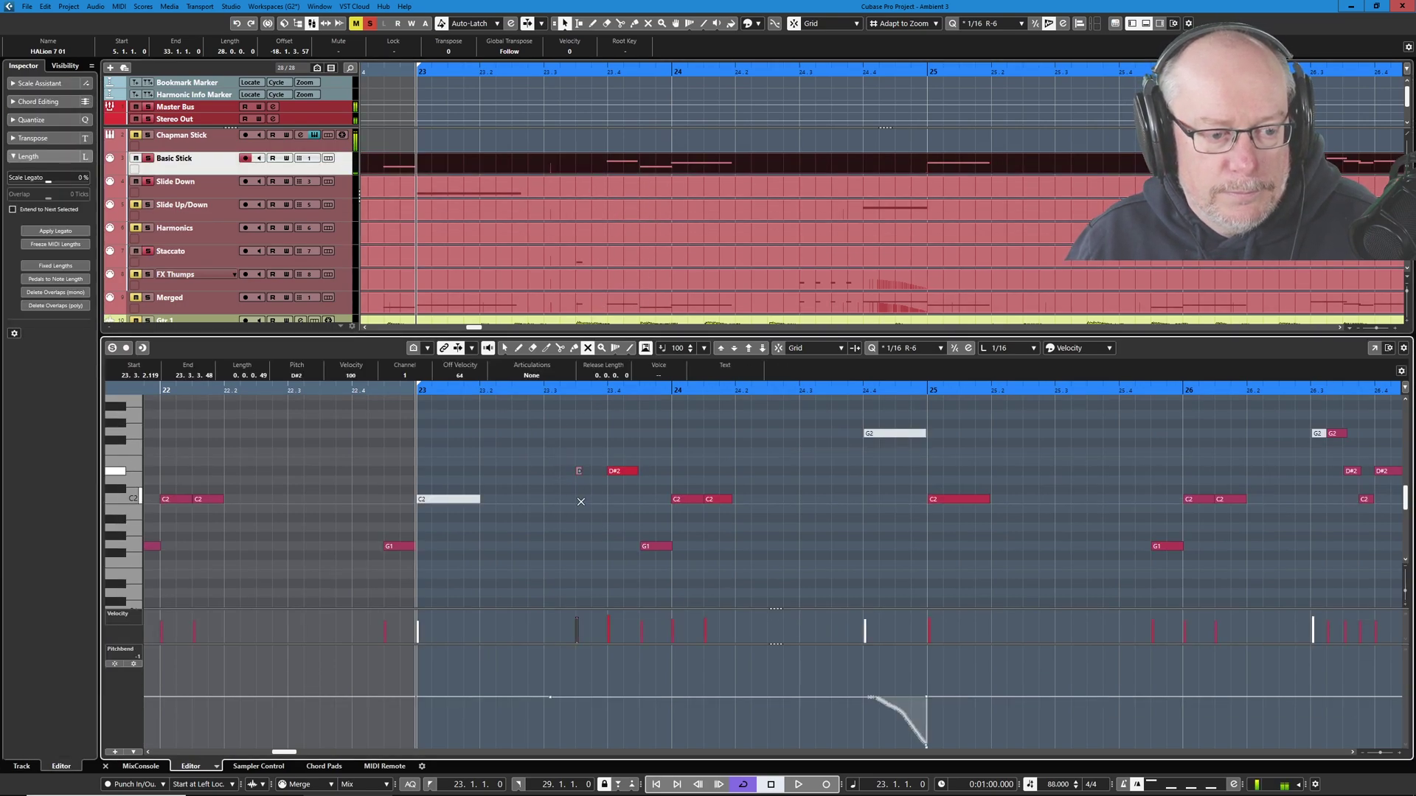
key("space")
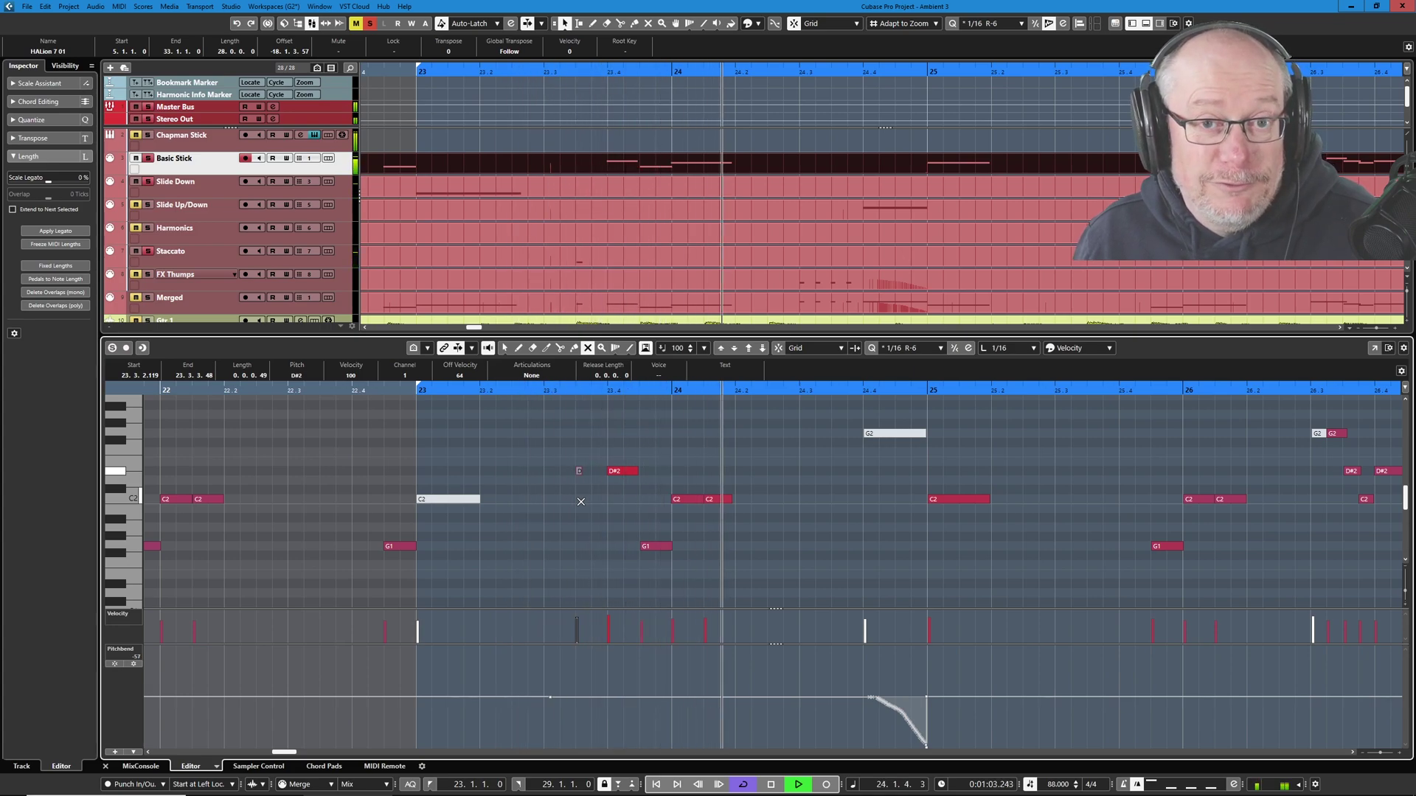
key("space")
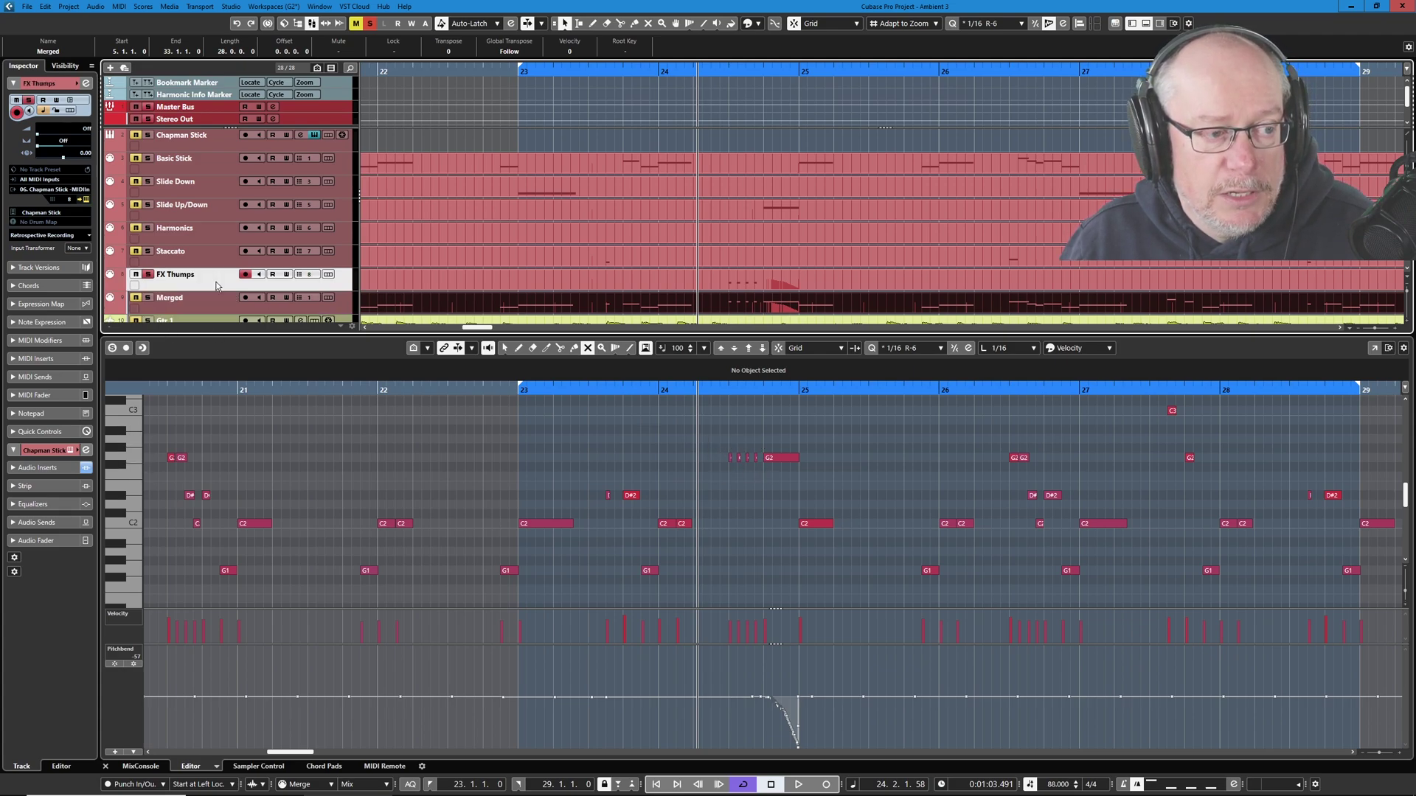
Step: Open the FX Thumps part, set the left locator to bar 24 and the right locator to bar 25, and play that range
left_click(716, 265)
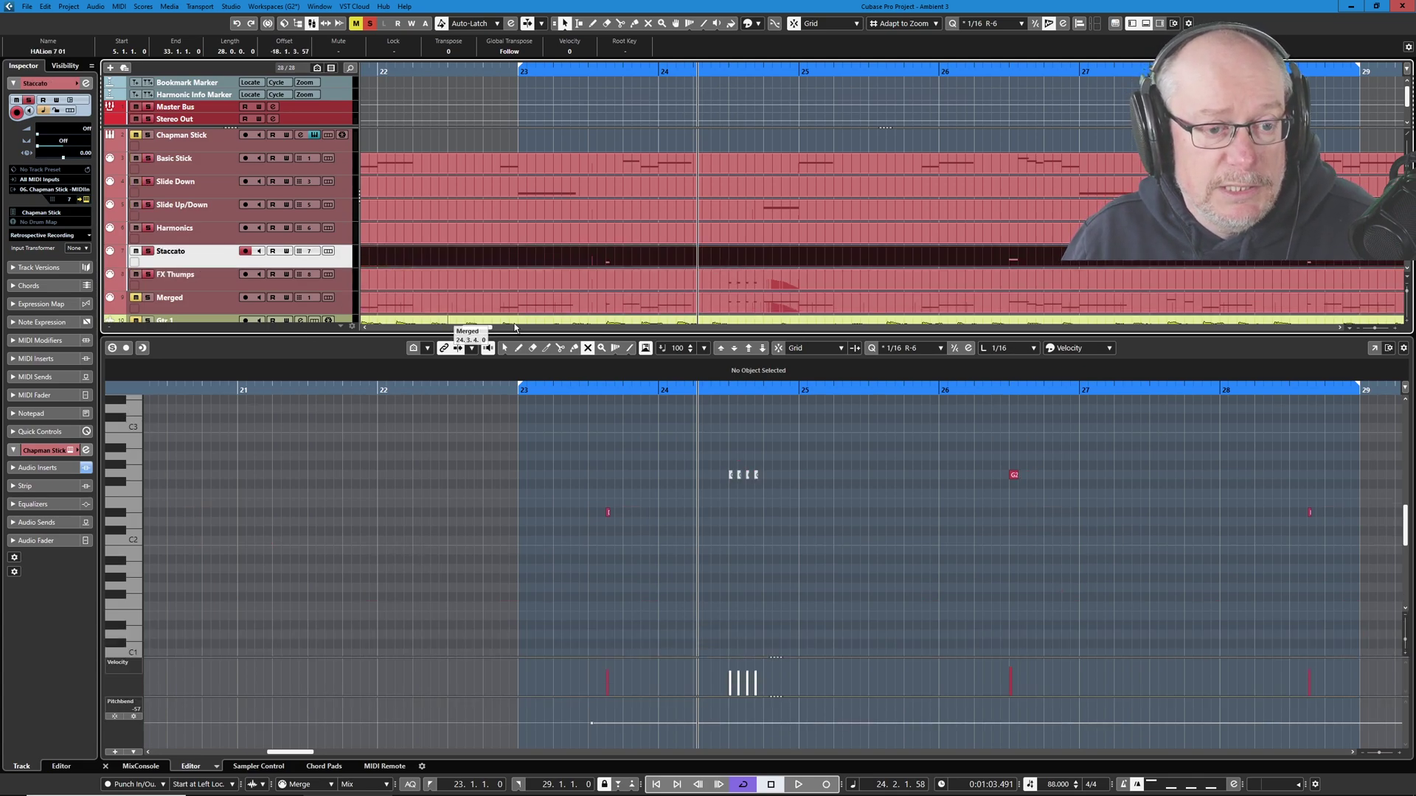
left_click(697, 281)
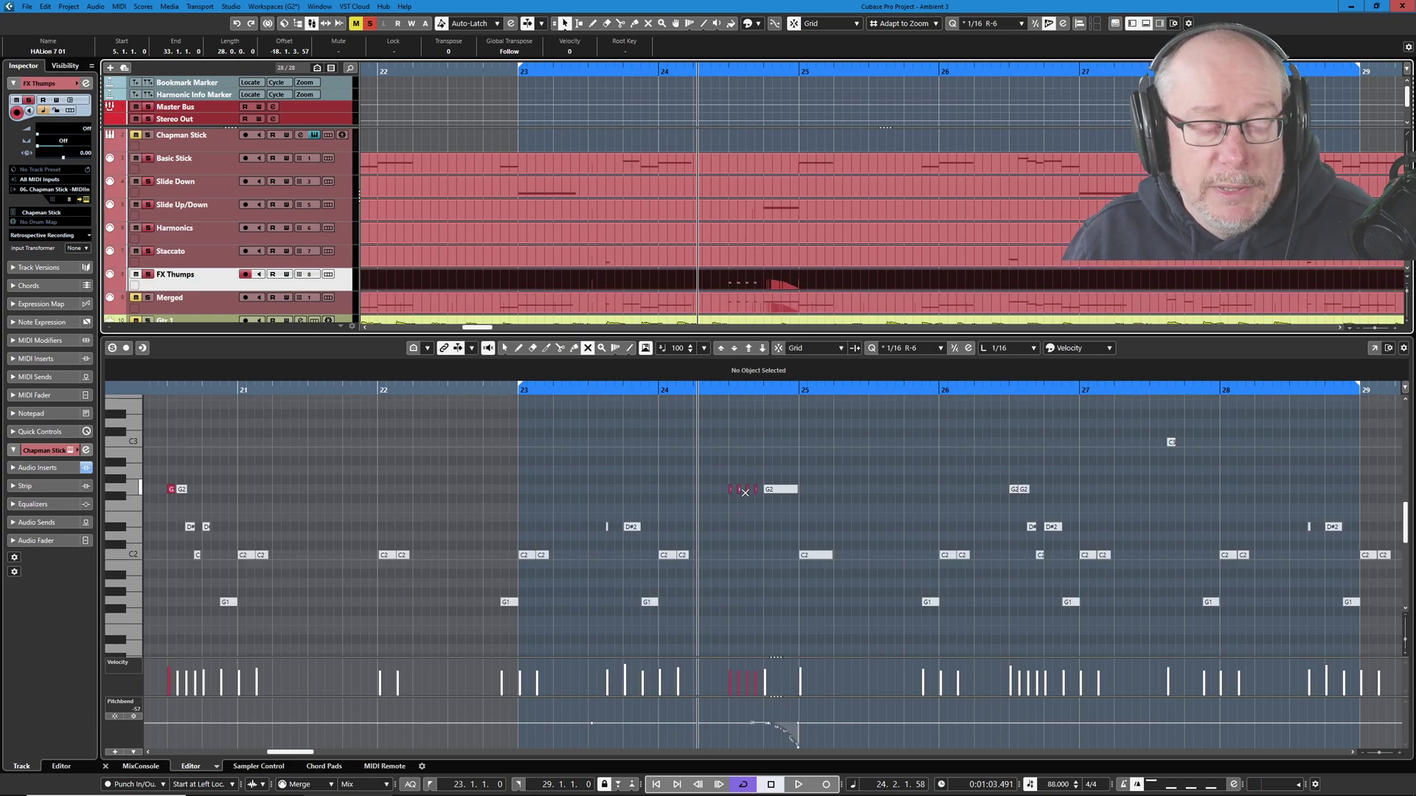
left_click(660, 389, "ctrl")
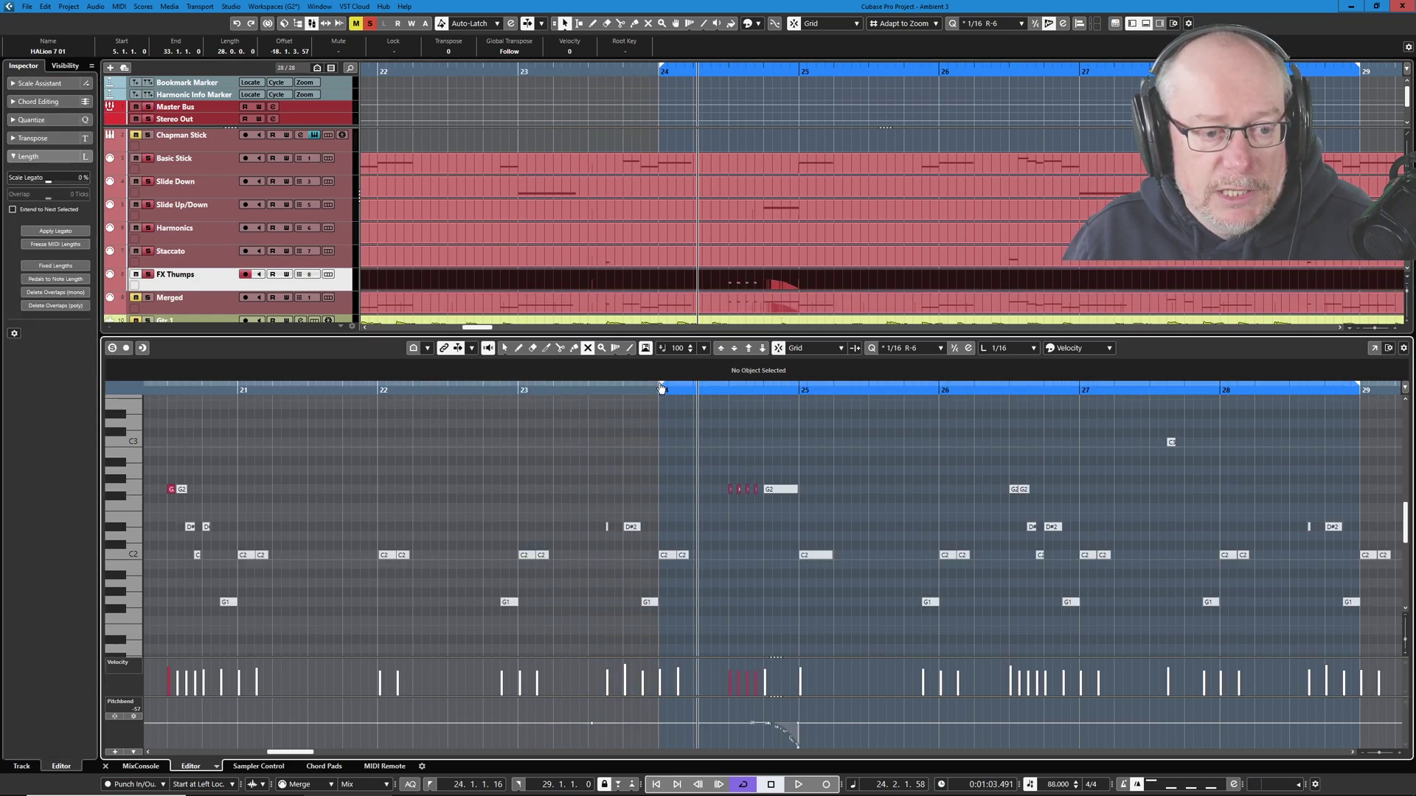
left_click(799, 389, "alt")
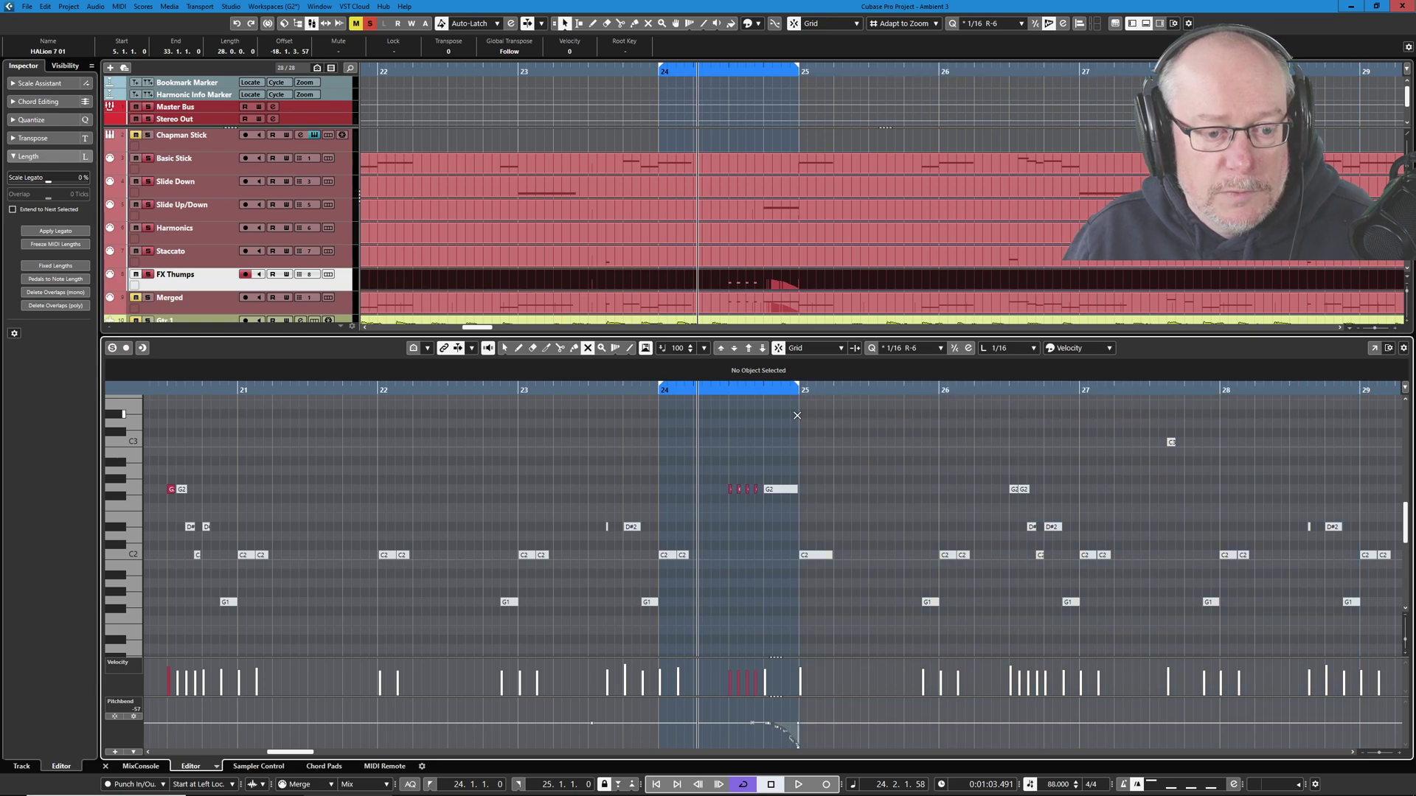
key("space")
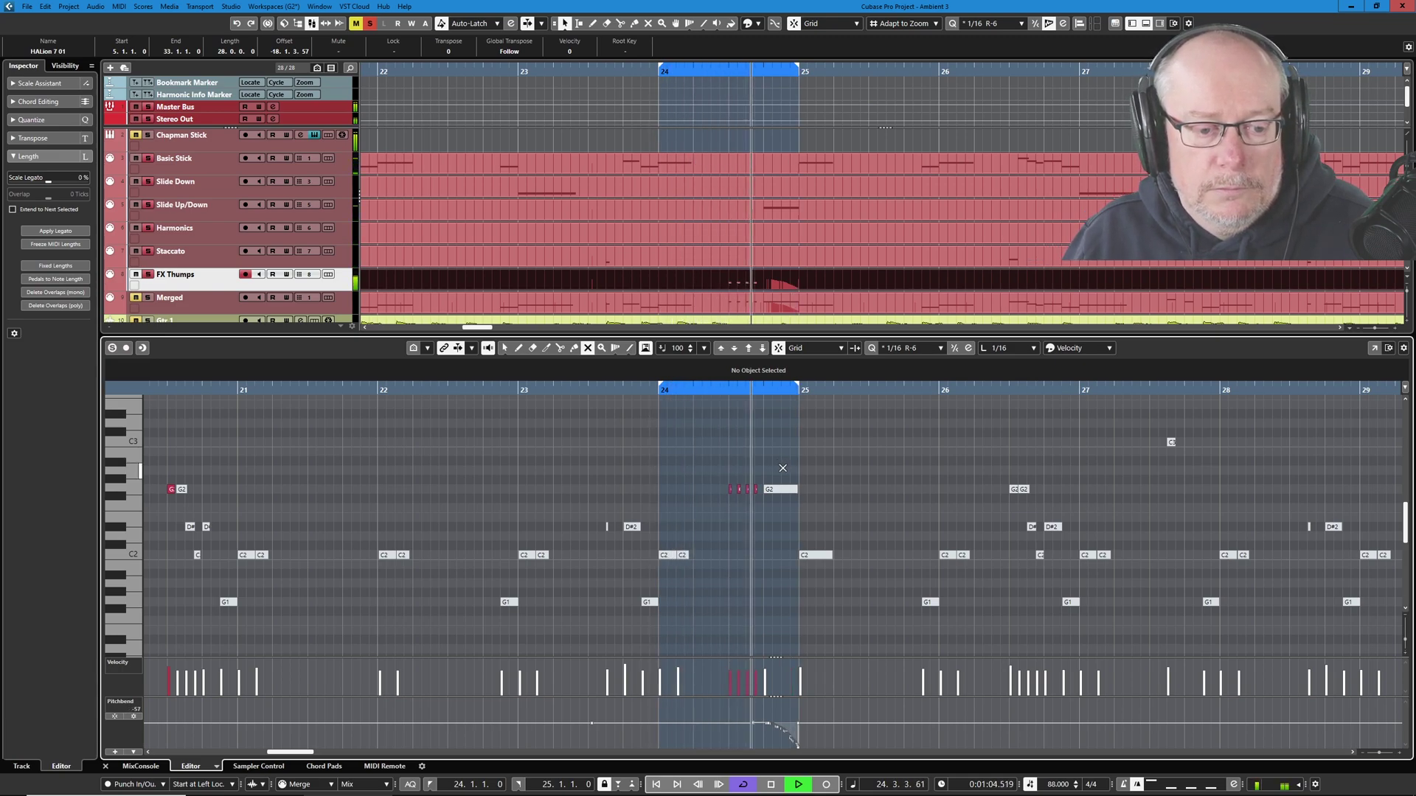
key("space")
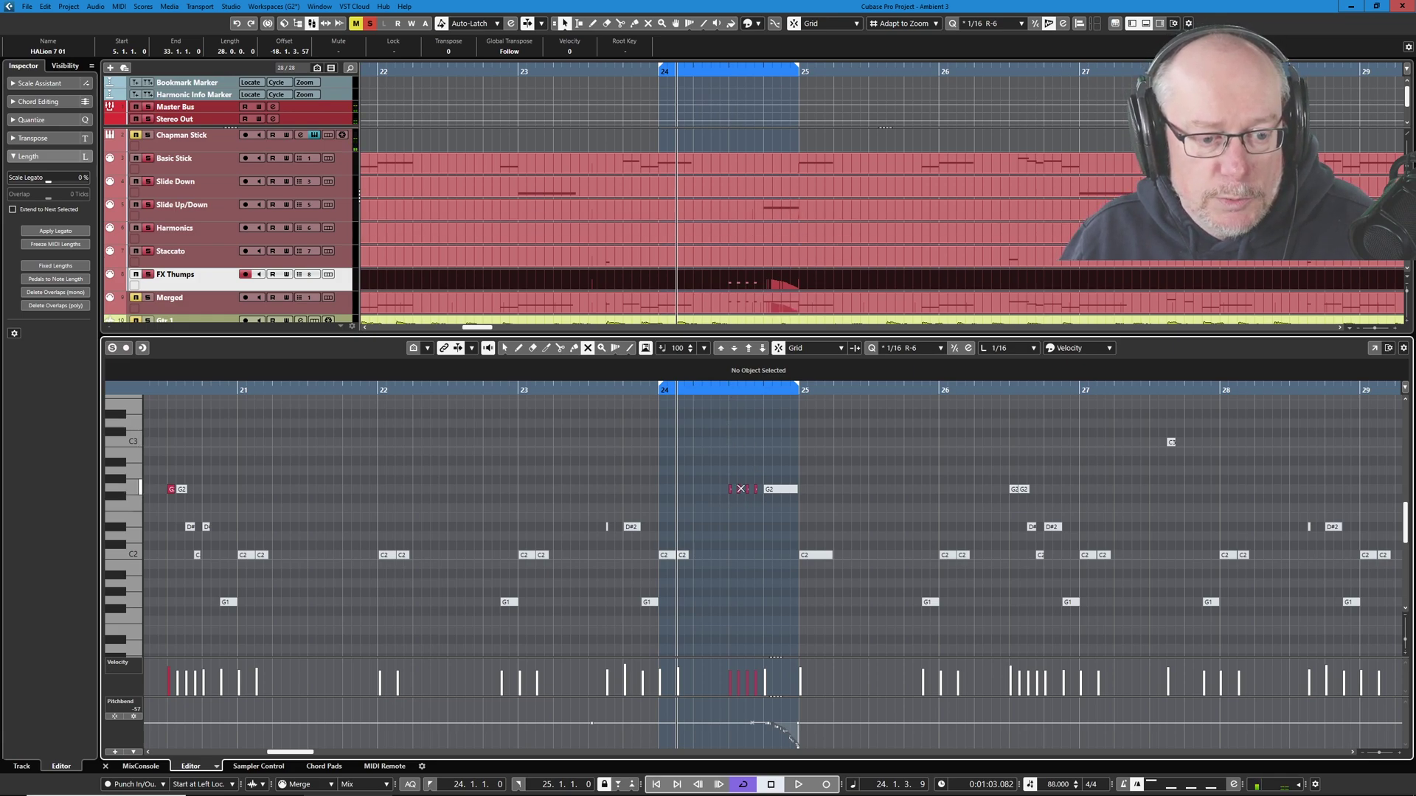
Step: Mute the four short G2 notes in bar 24 on FX Thumps, unmute them on Staccato, and play the bar
left_click_drag(721, 477, 759, 502)
left_click(719, 253)
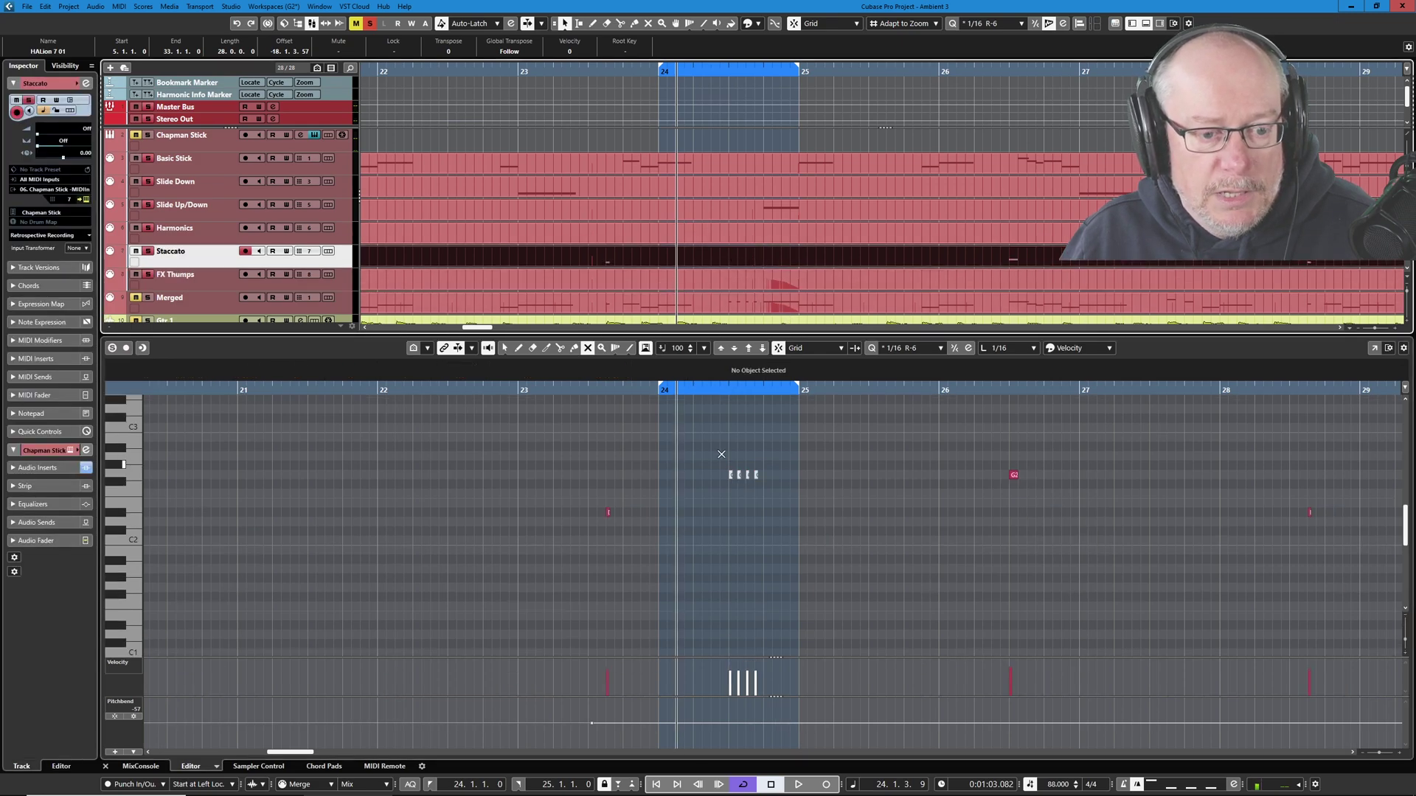
left_click_drag(717, 458, 789, 495)
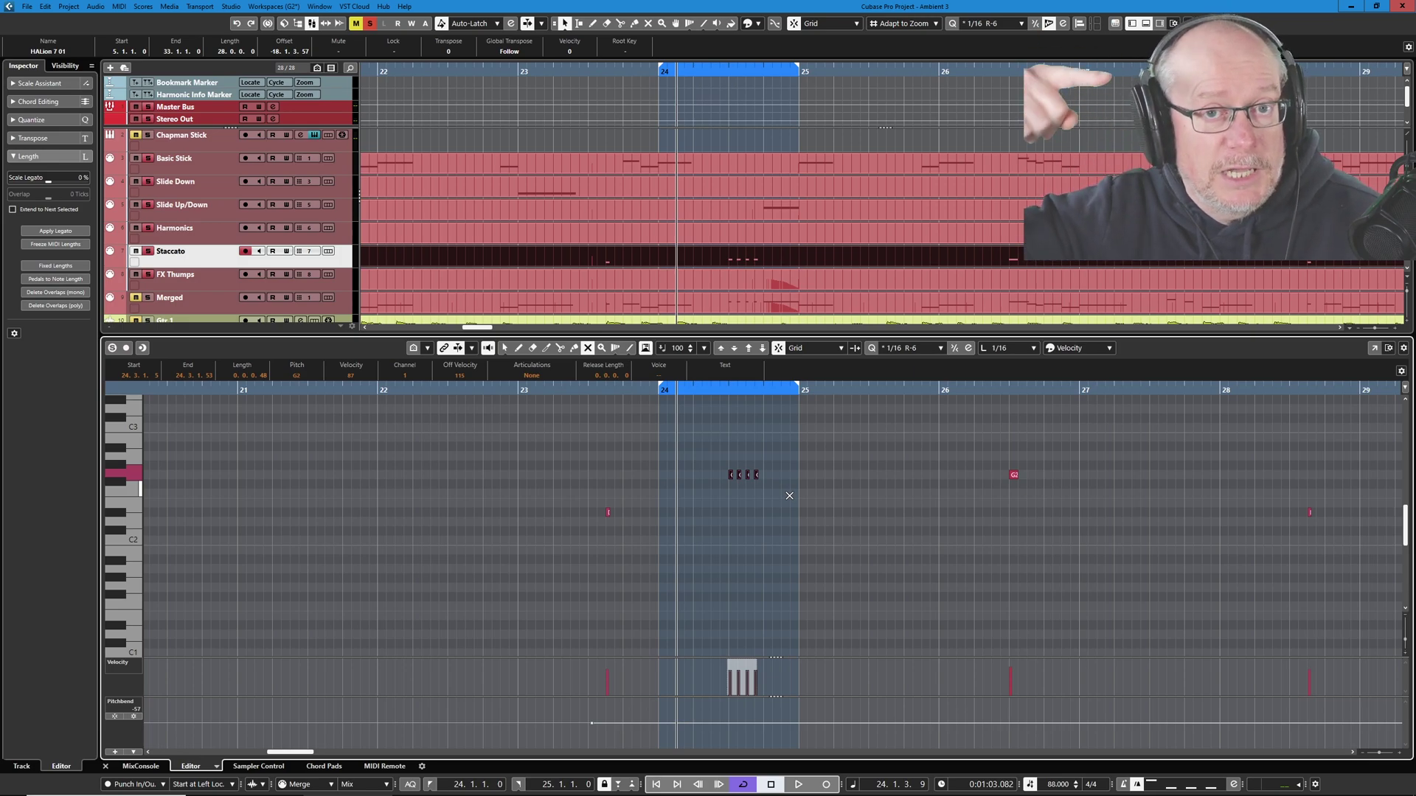
key("KP_1")
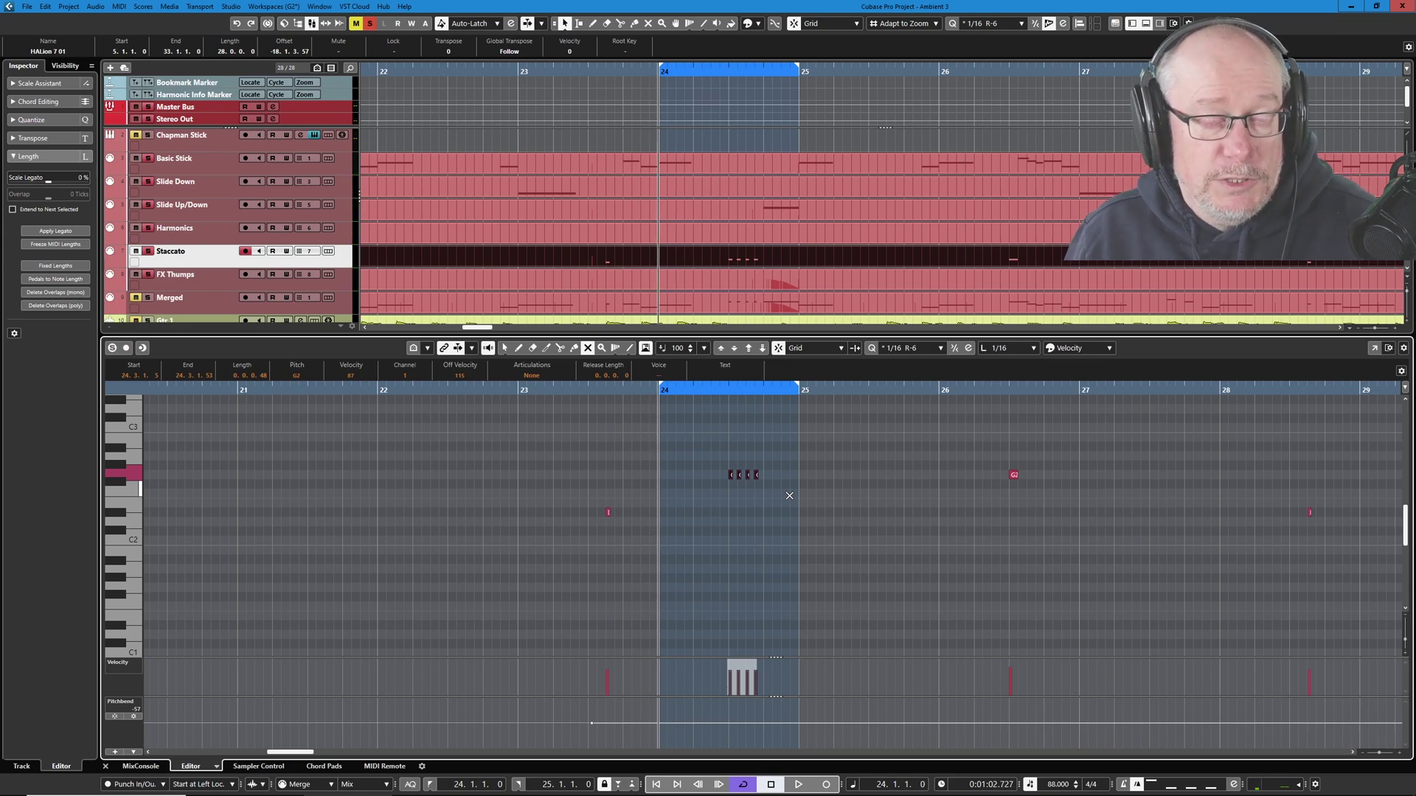
key("space")
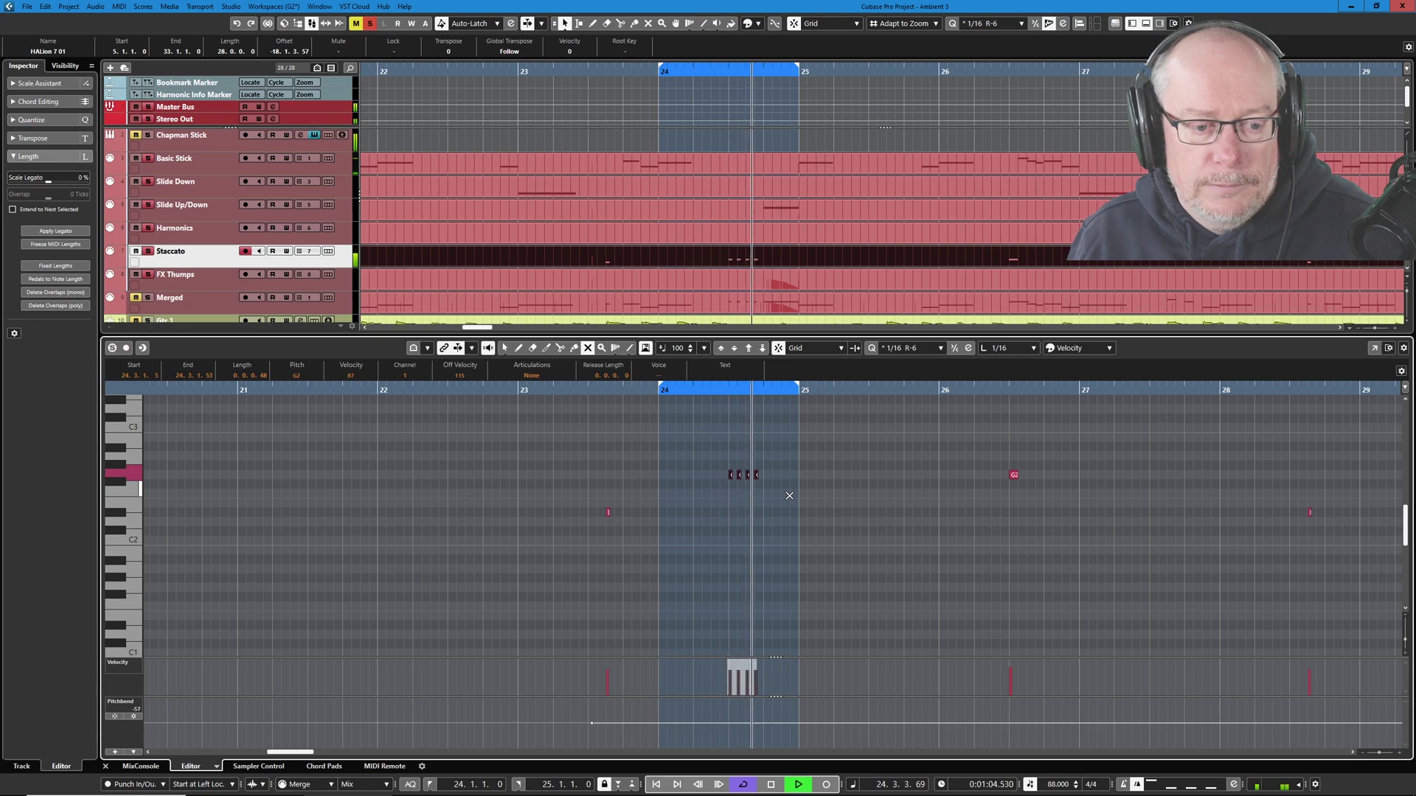
key("space")
Step: Mute the four short G2 notes in bar 24 on Staccato, reactivate them on FX Thumps, and play the bar
left_click_drag(704, 463, 809, 507)
left_click(745, 285)
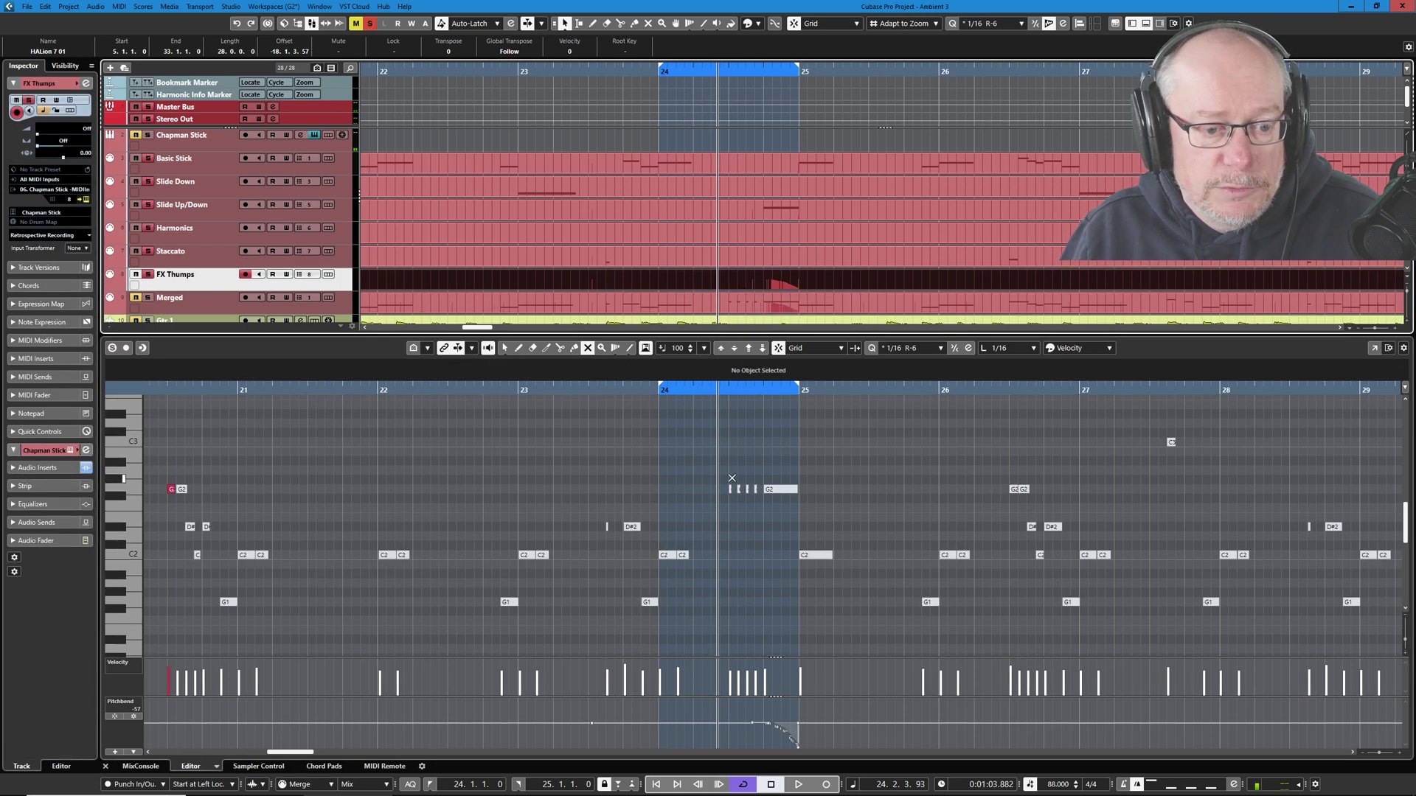
left_click_drag(720, 472, 759, 504)
key("space")
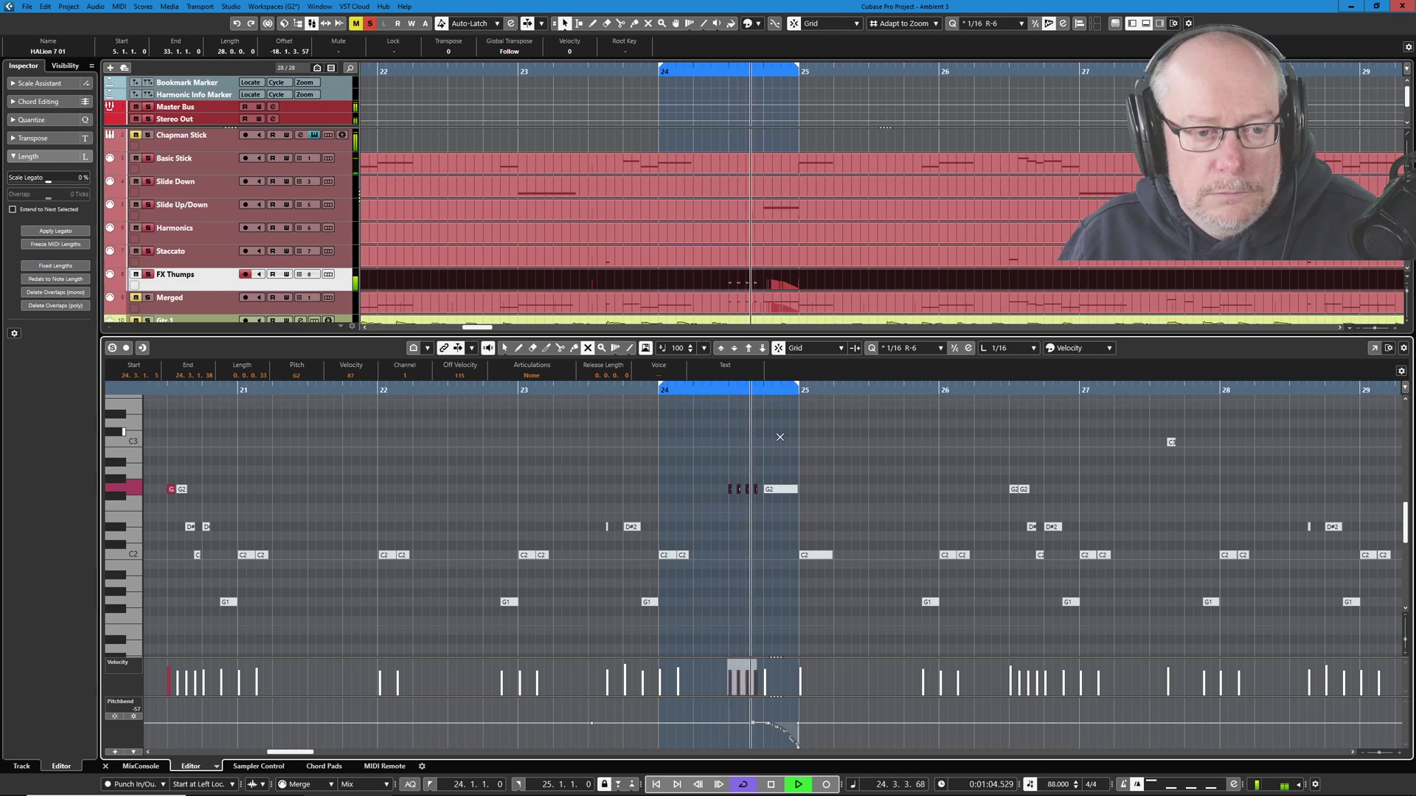
Step: Open the Slide Up/Down part during playback of bar 24, then open the Merged part and play it alone
left_click(758, 206)
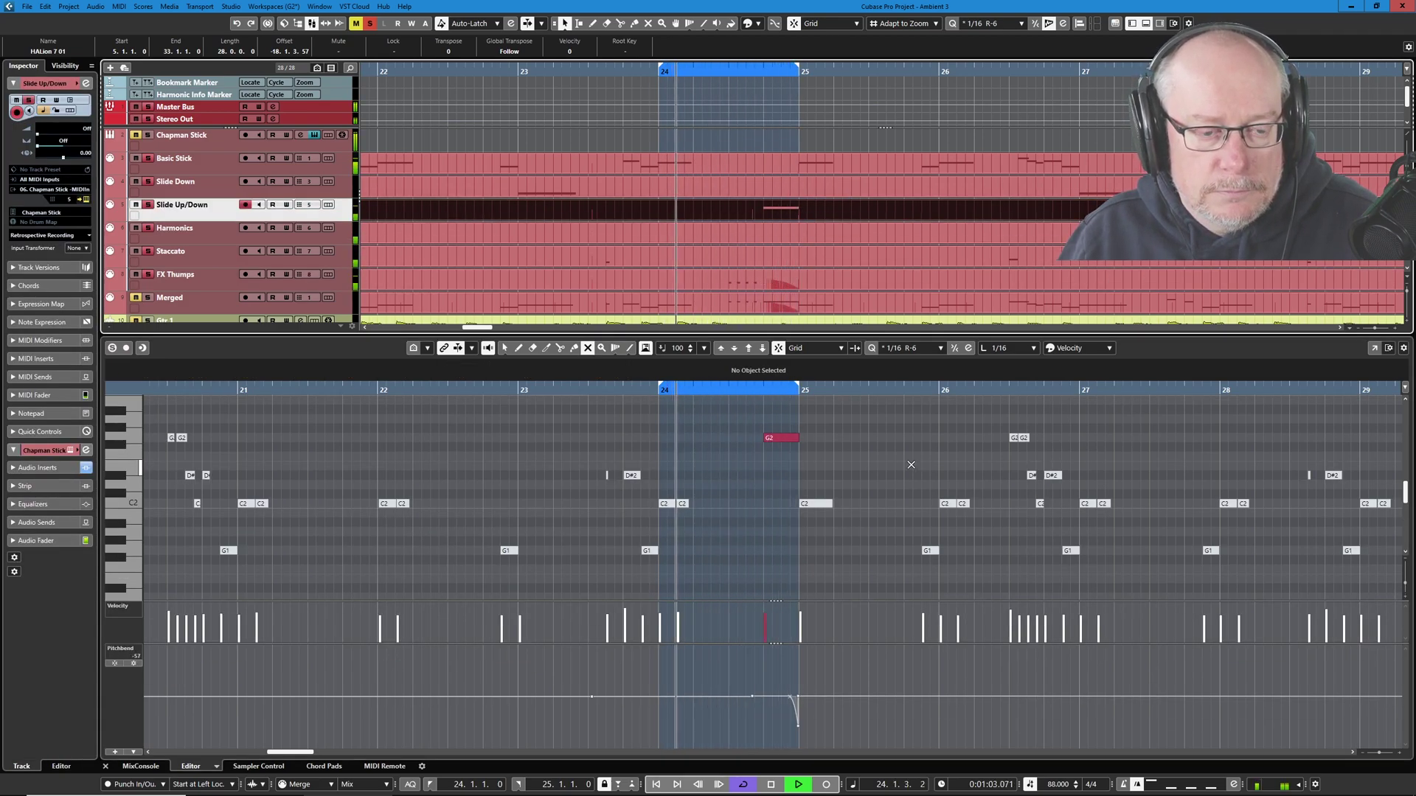
key("space")
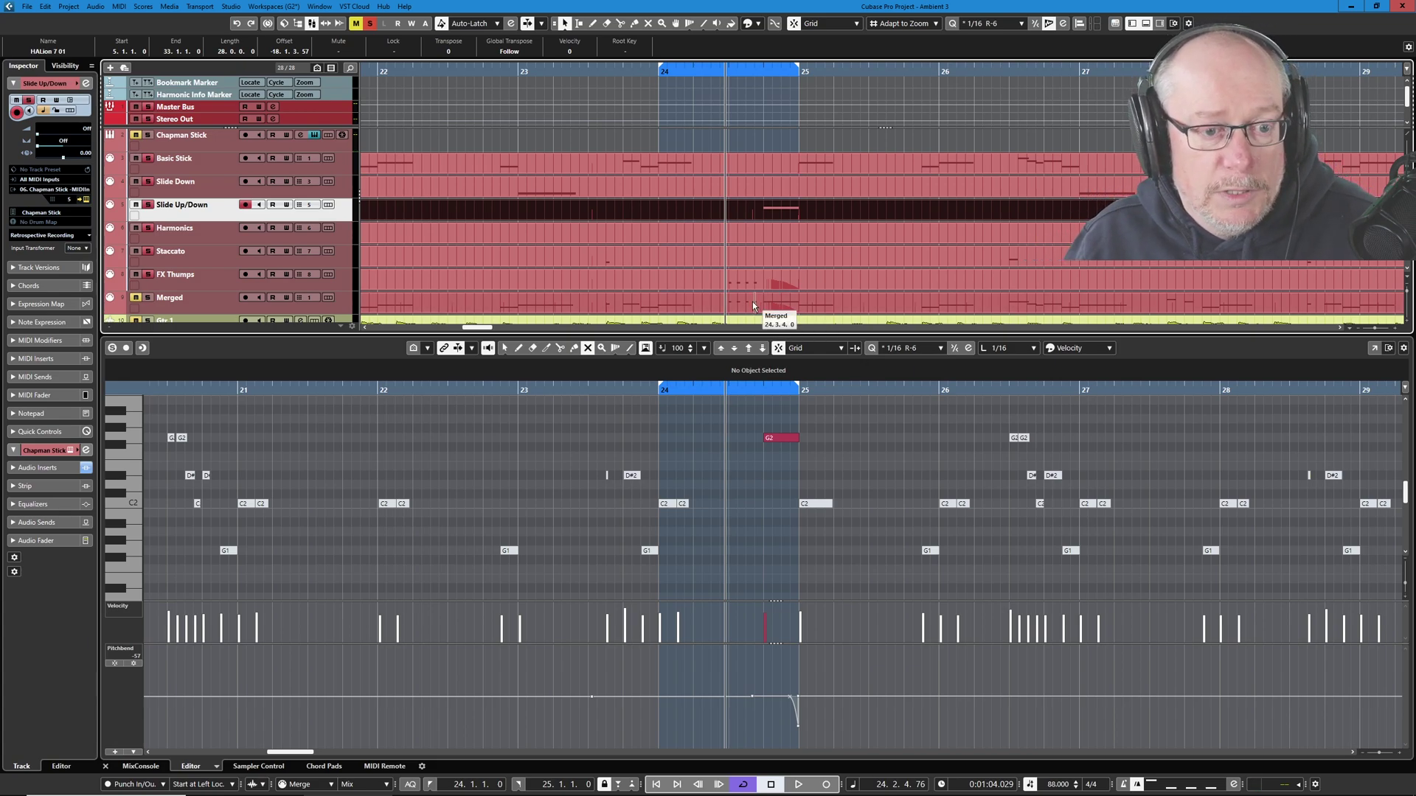
left_click(777, 307)
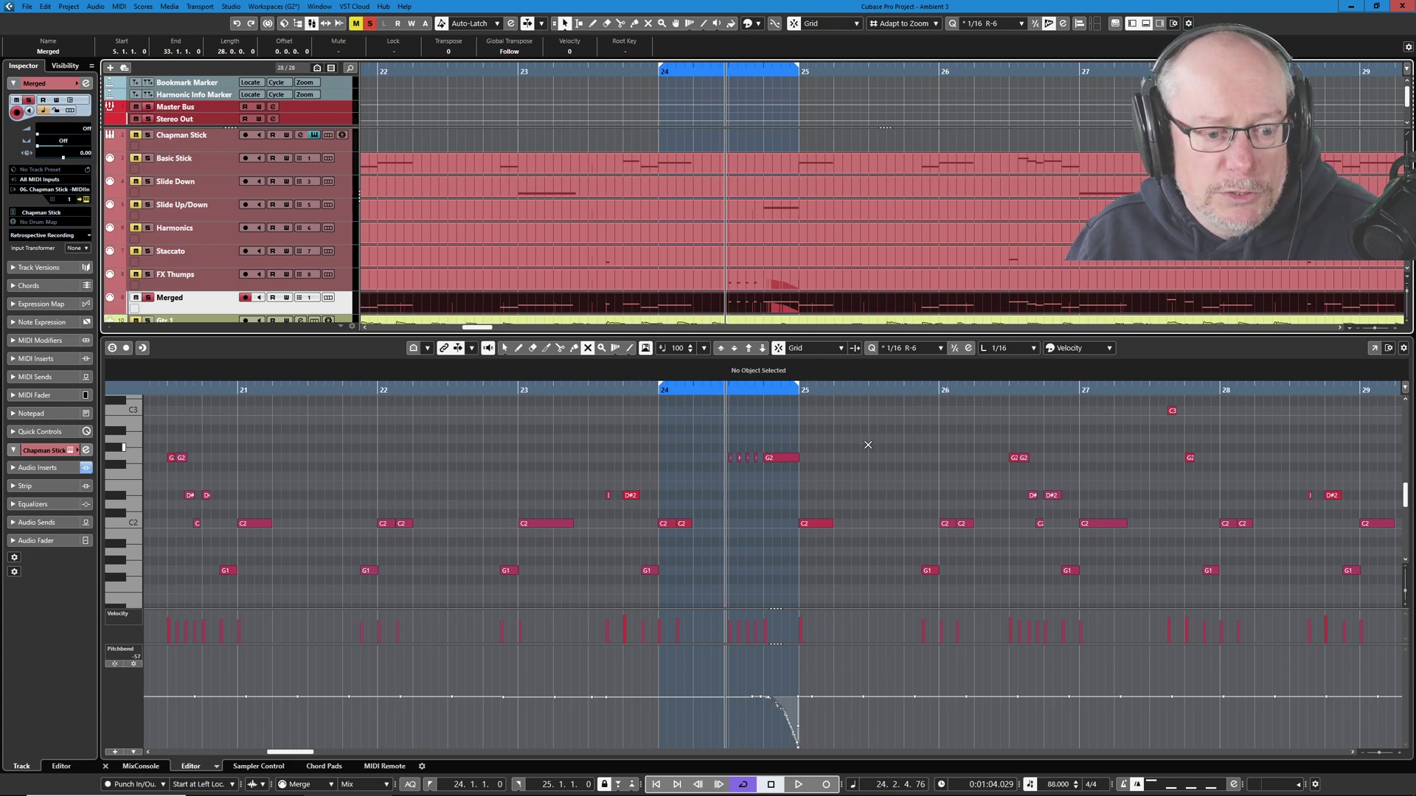
key("space")
key("space")
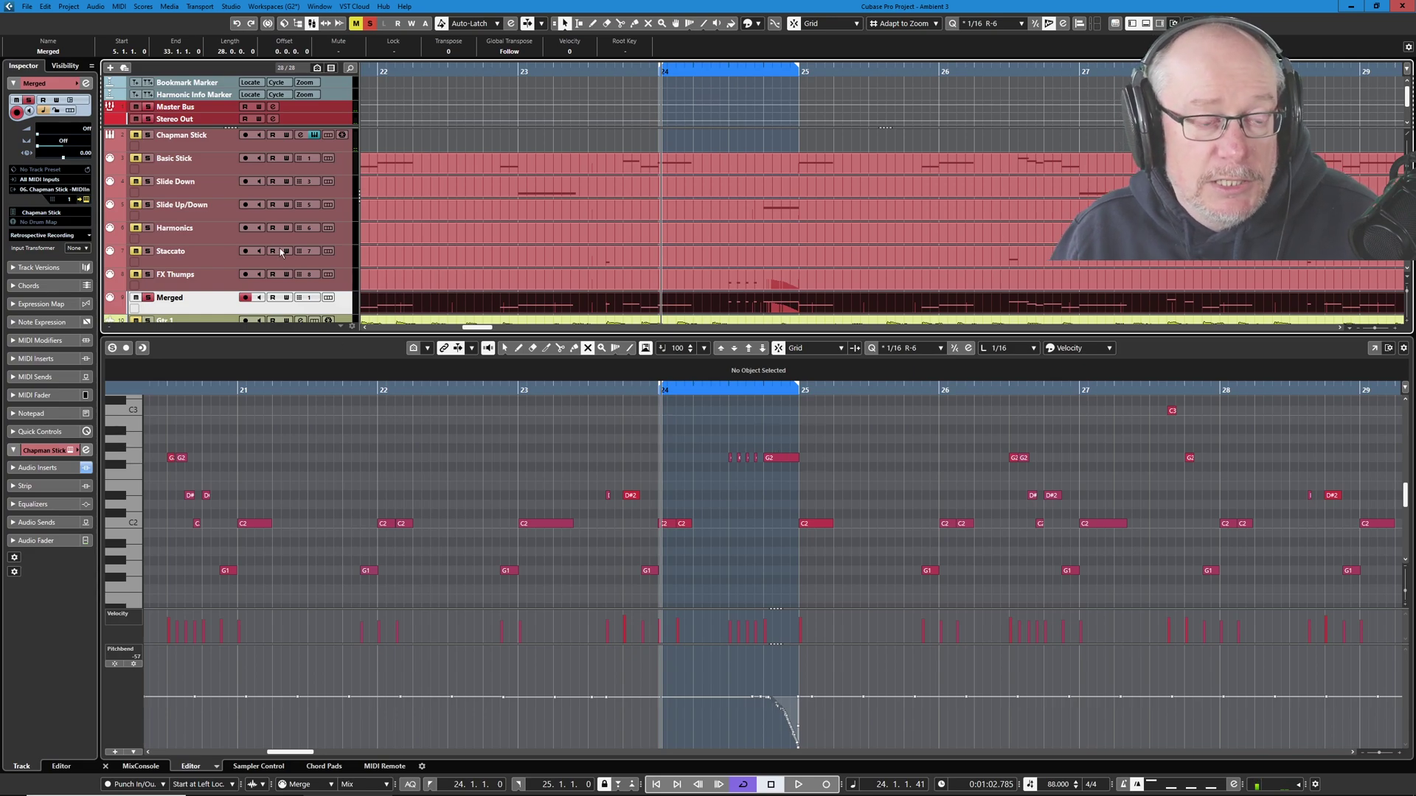
Step: Open the Slide Up/Down part and play its G2 note with the pitchbend curve at the end of bar 24
left_click(260, 215)
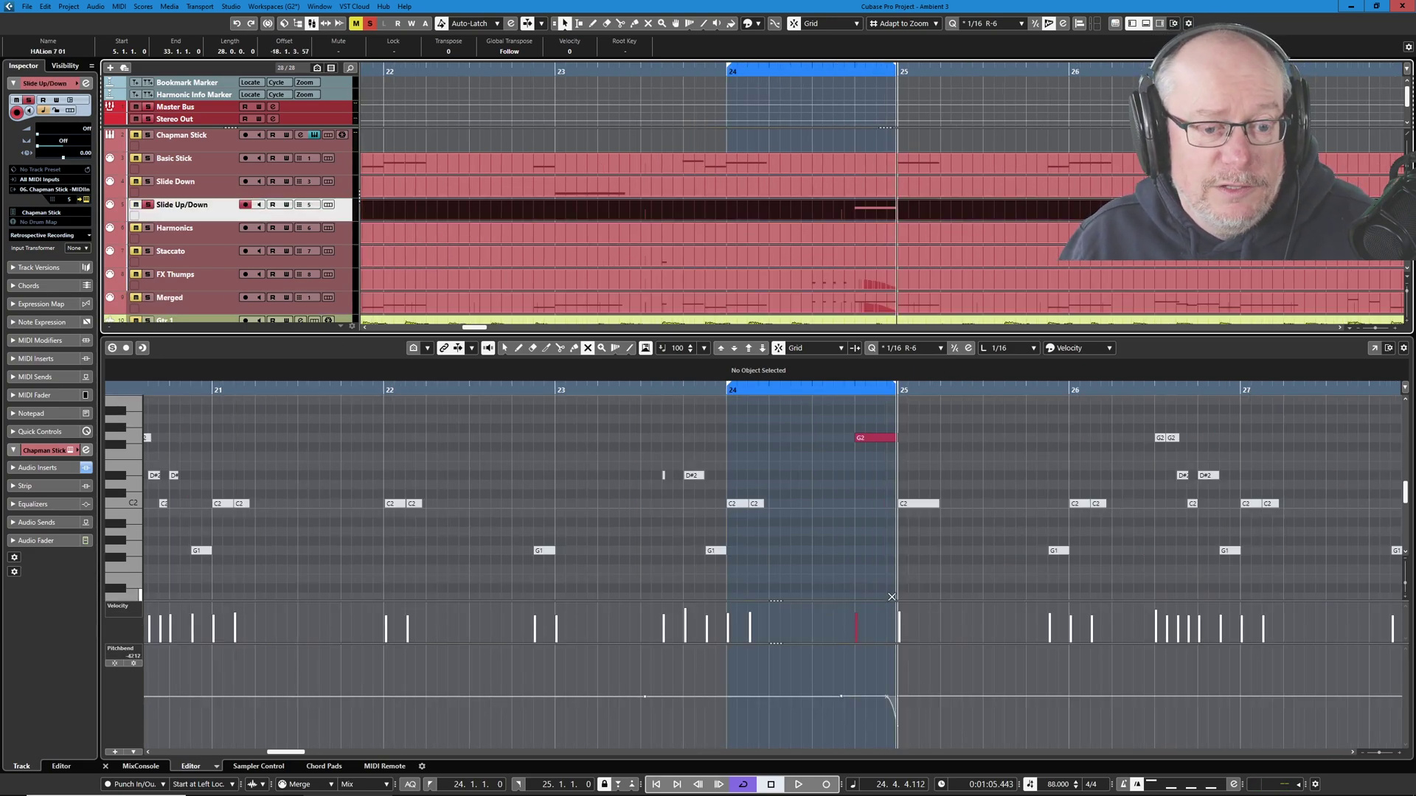
scroll(871, 581, "up", 4)
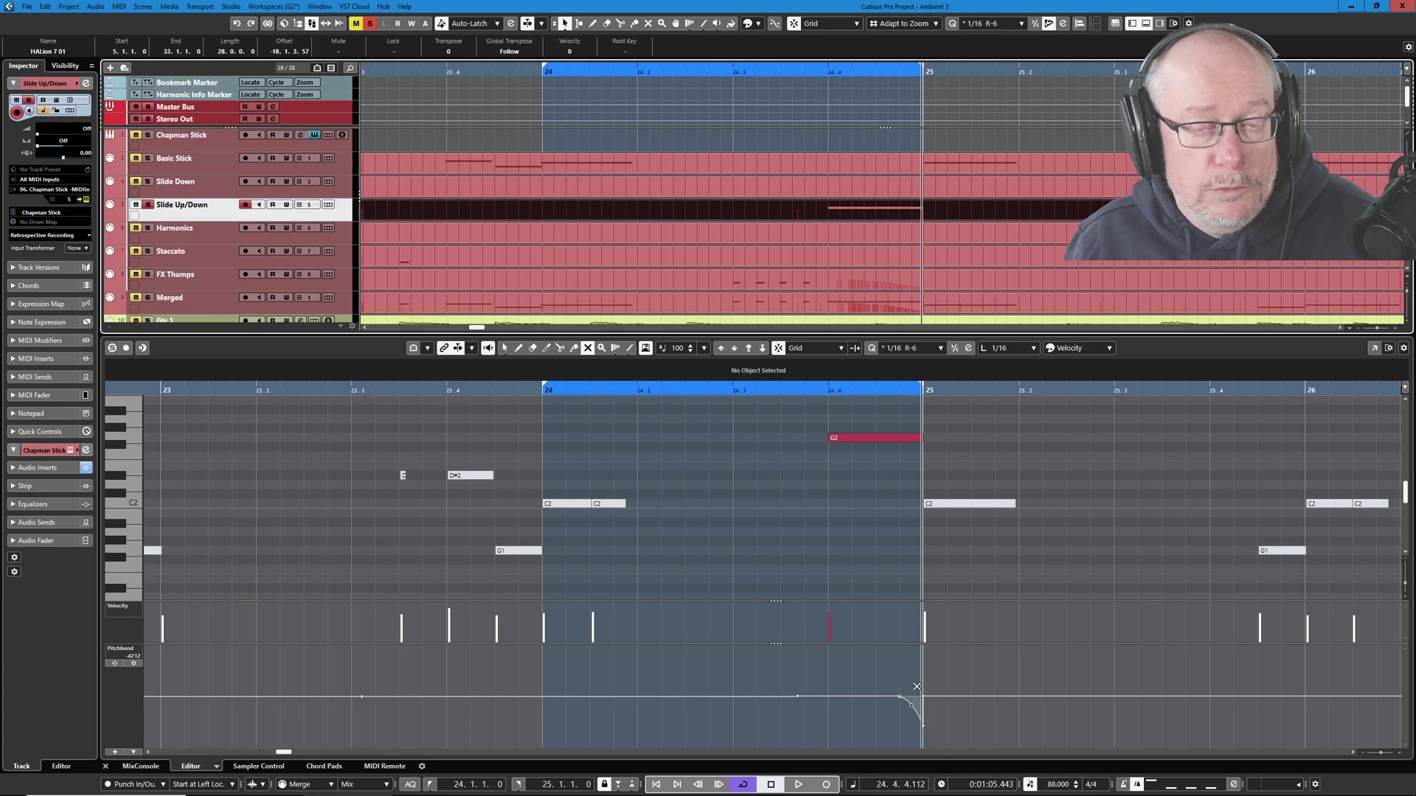
key("space")
key("space")
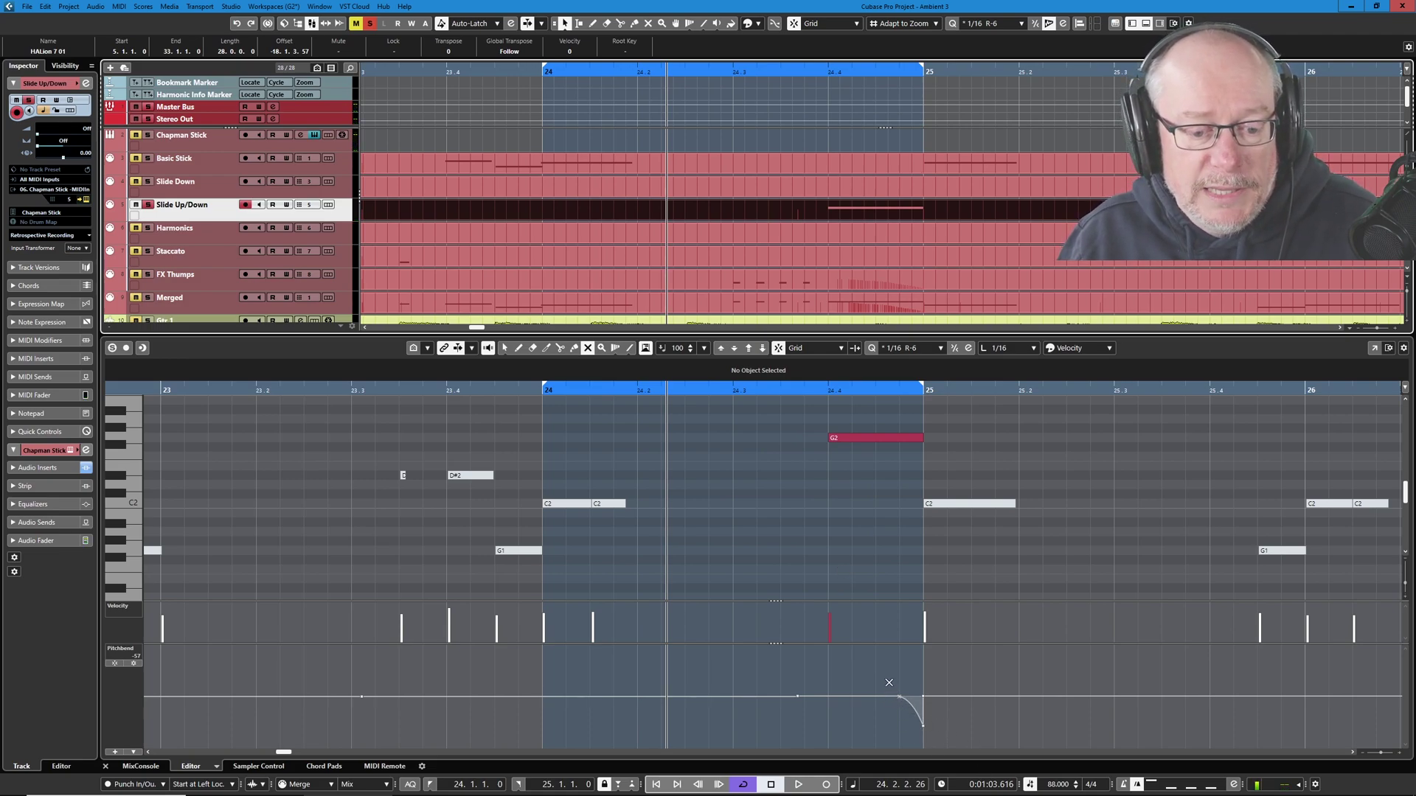
Step: Temporarily delete the pitchbend curve at the end of bar 24 on Slide Up/Down and play the bar without and with it
left_click_drag(867, 661, 948, 742)
key("Delete")
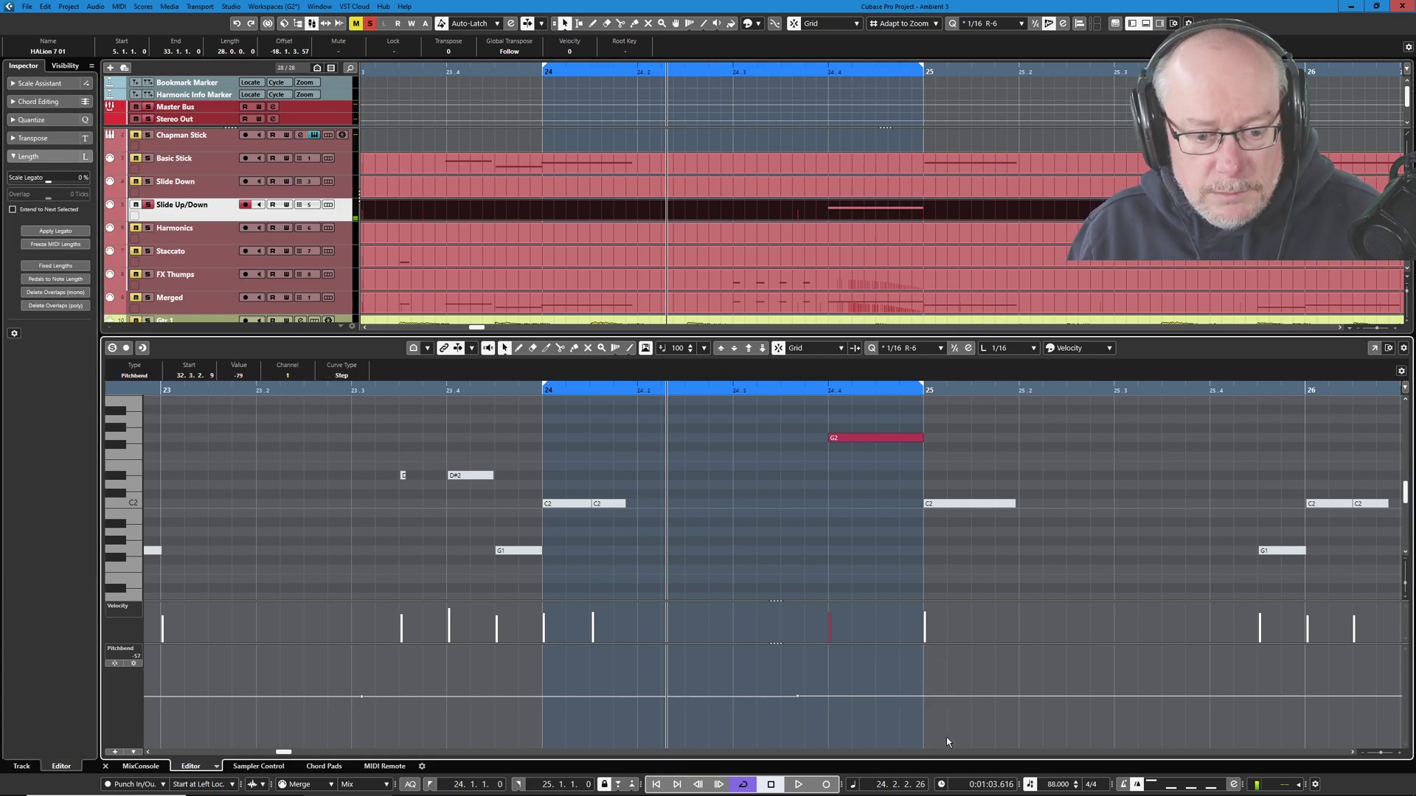
key("space")
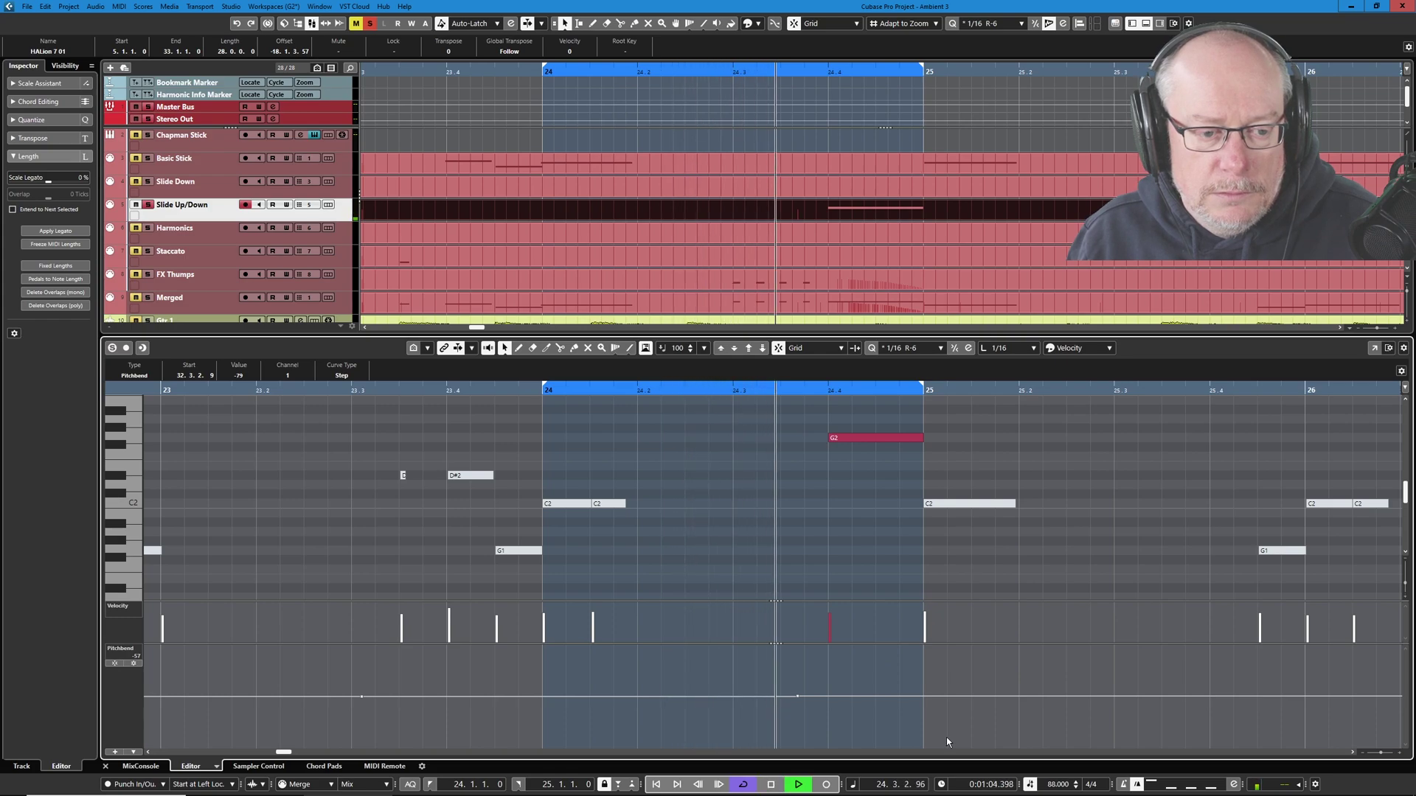
key("space")
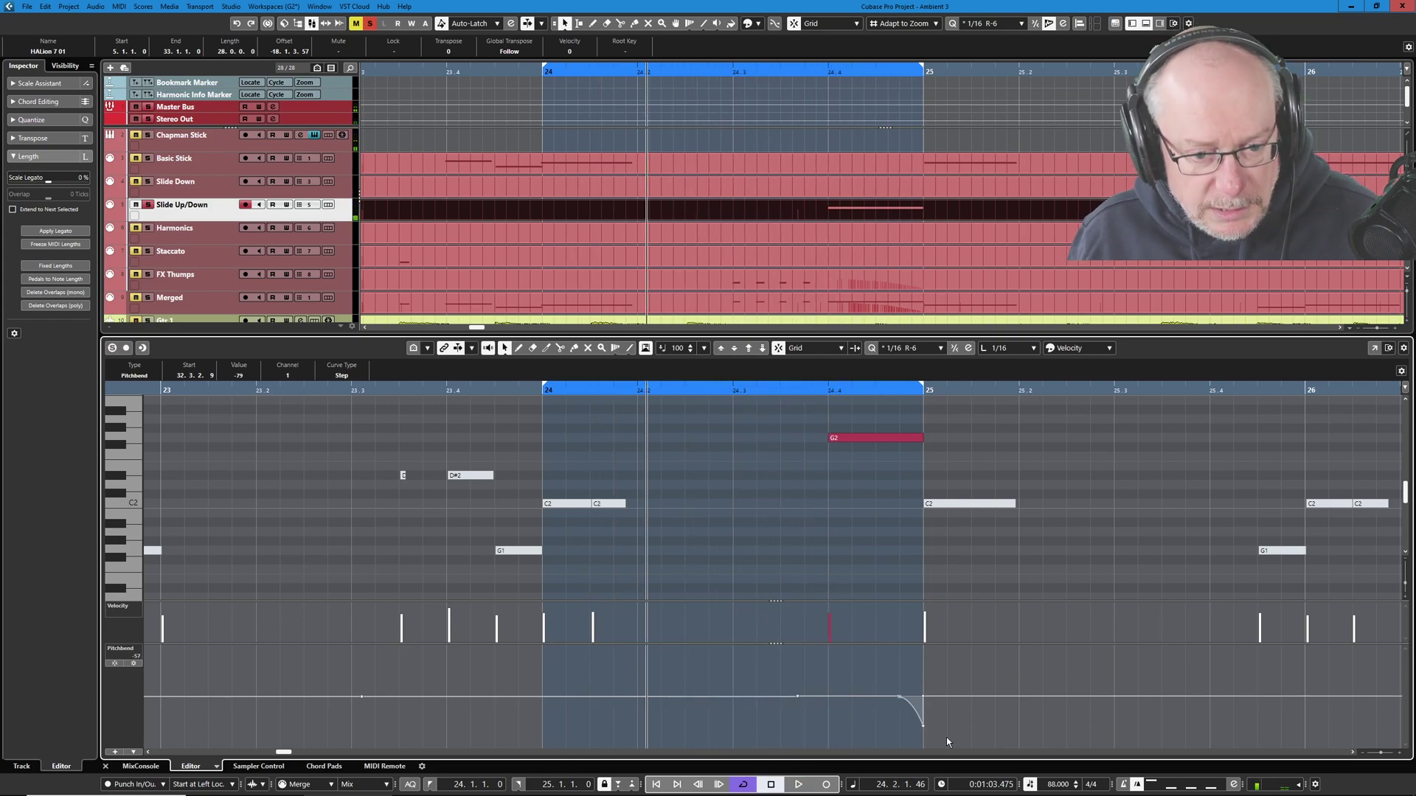
key("space")
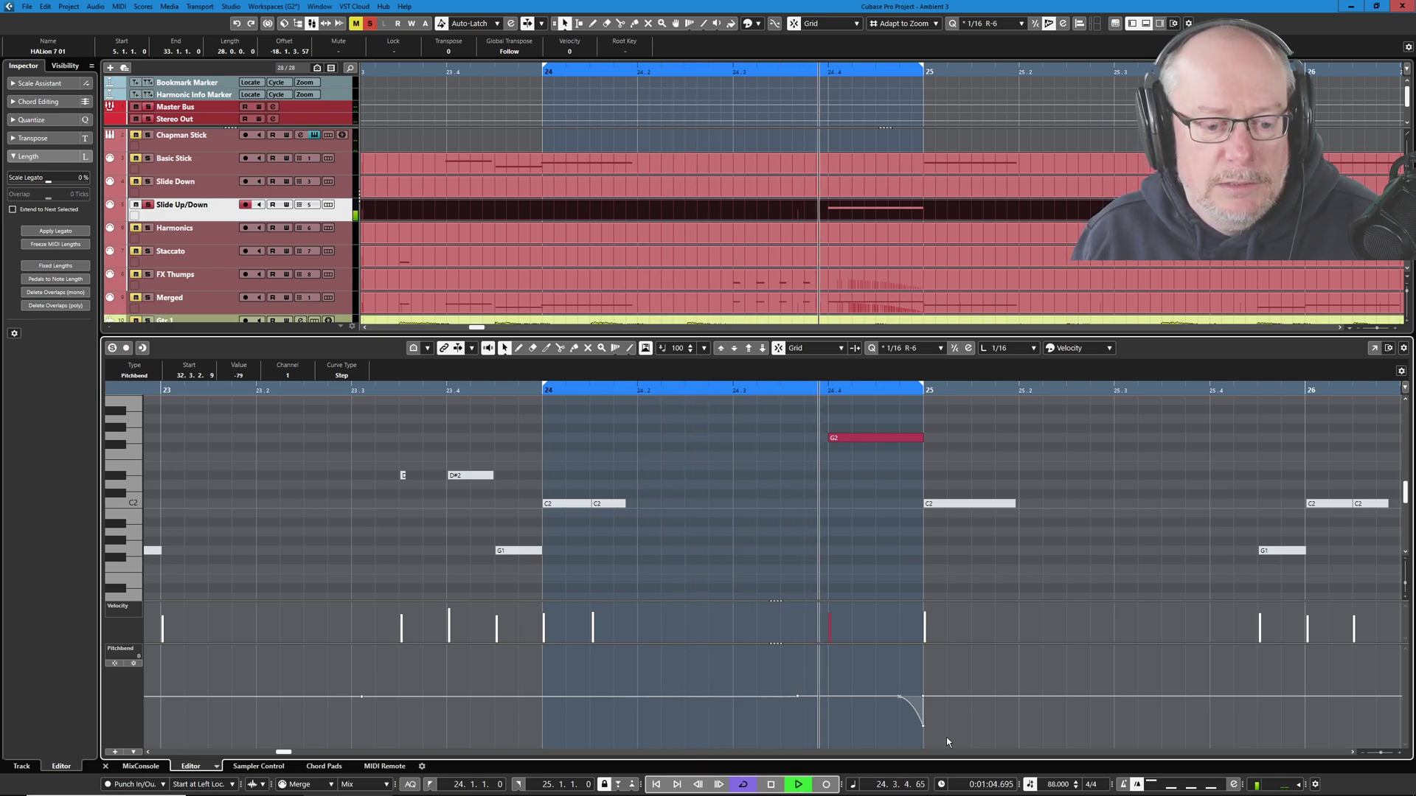
key("space")
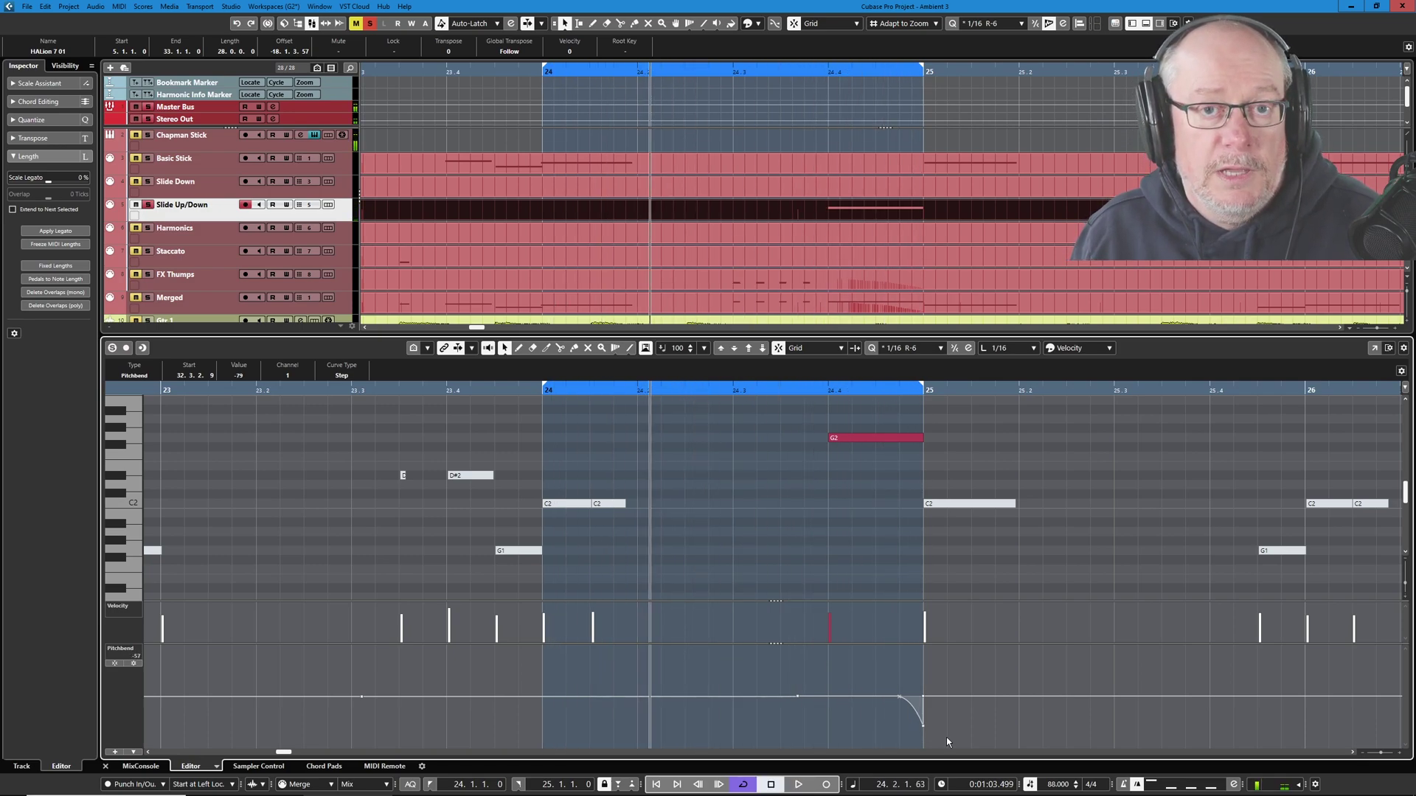
Step: Move the pitchbend curve's end point at bar 25 down and back to -4779, and compare it with the semitone table in Excel
left_click_drag(907, 712, 949, 737)
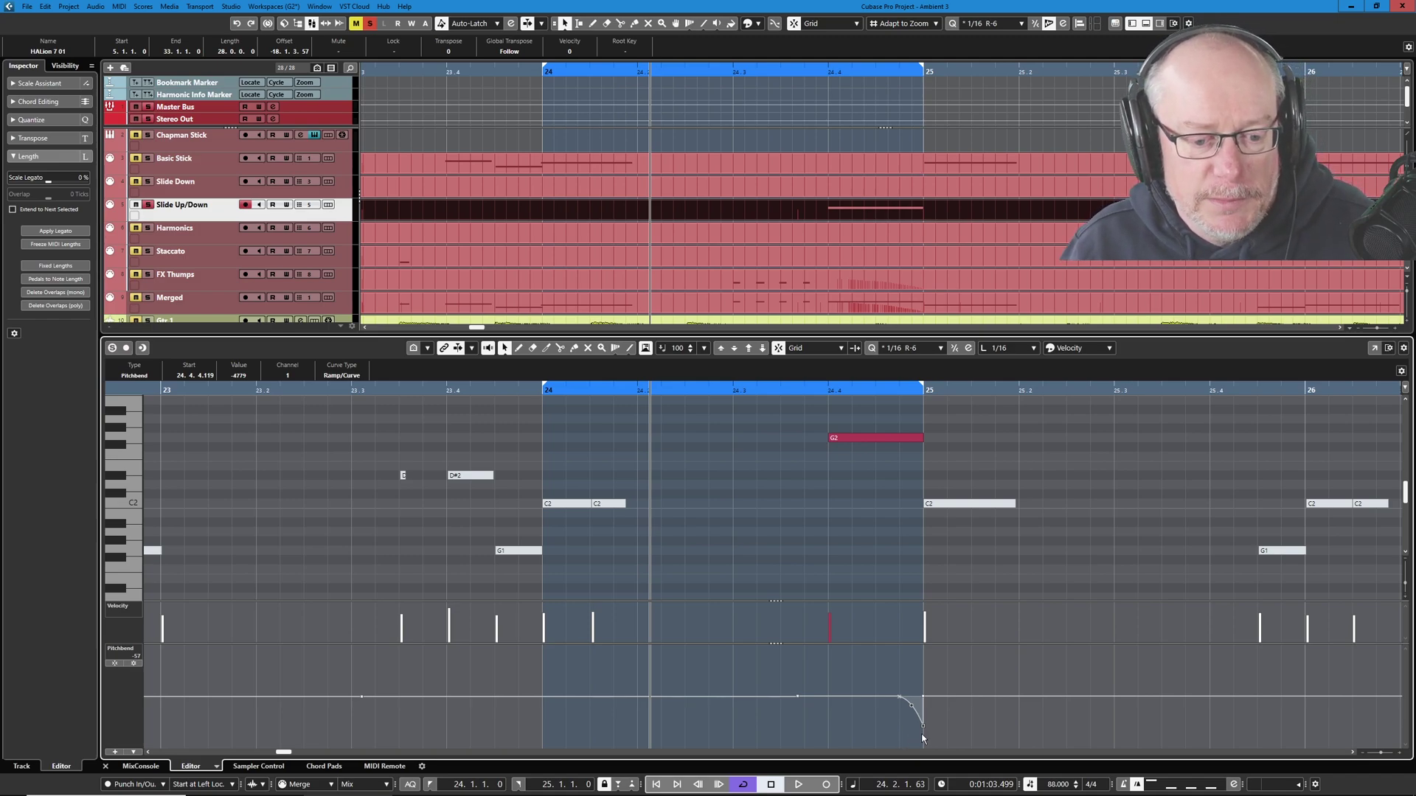
left_click_drag(913, 722, 947, 724)
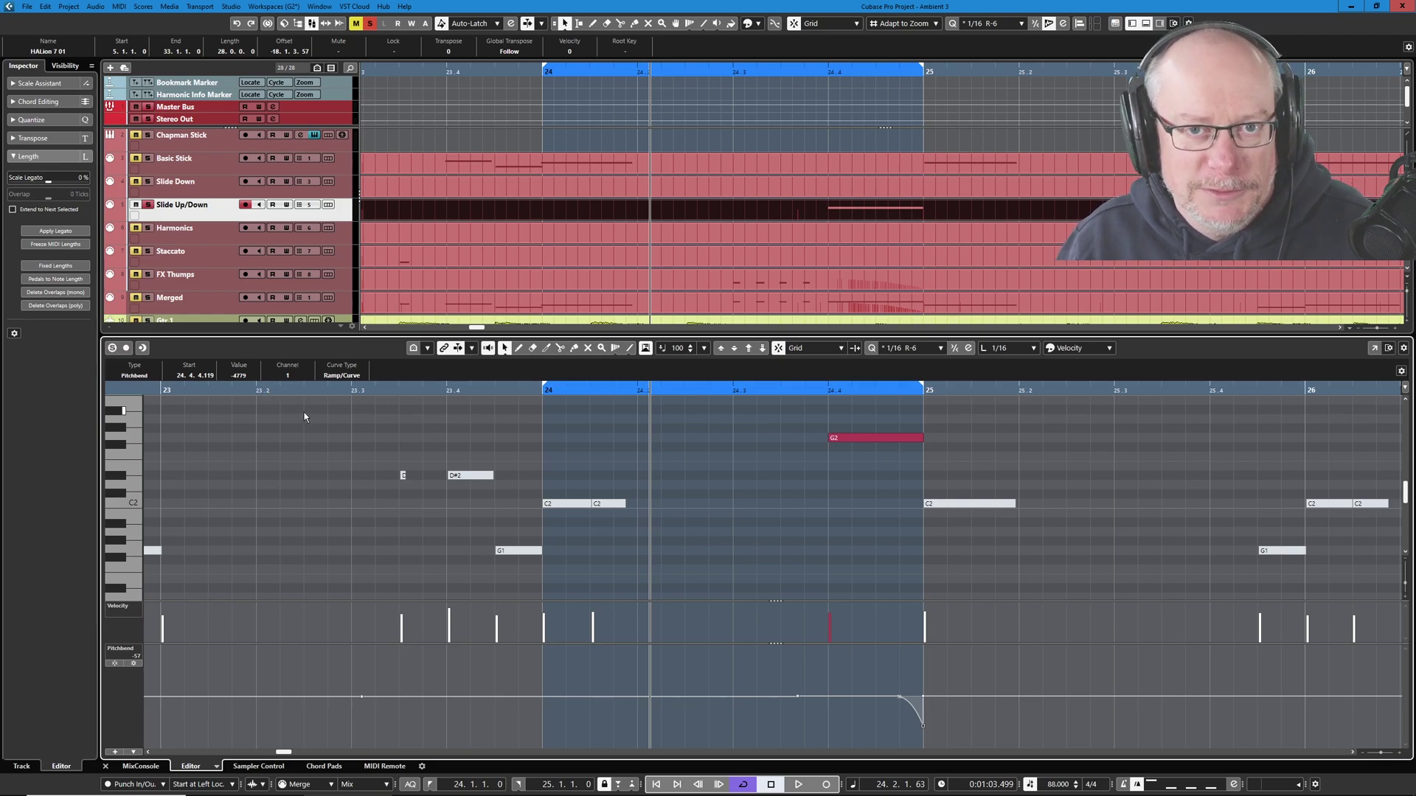
key("alt+Tab")
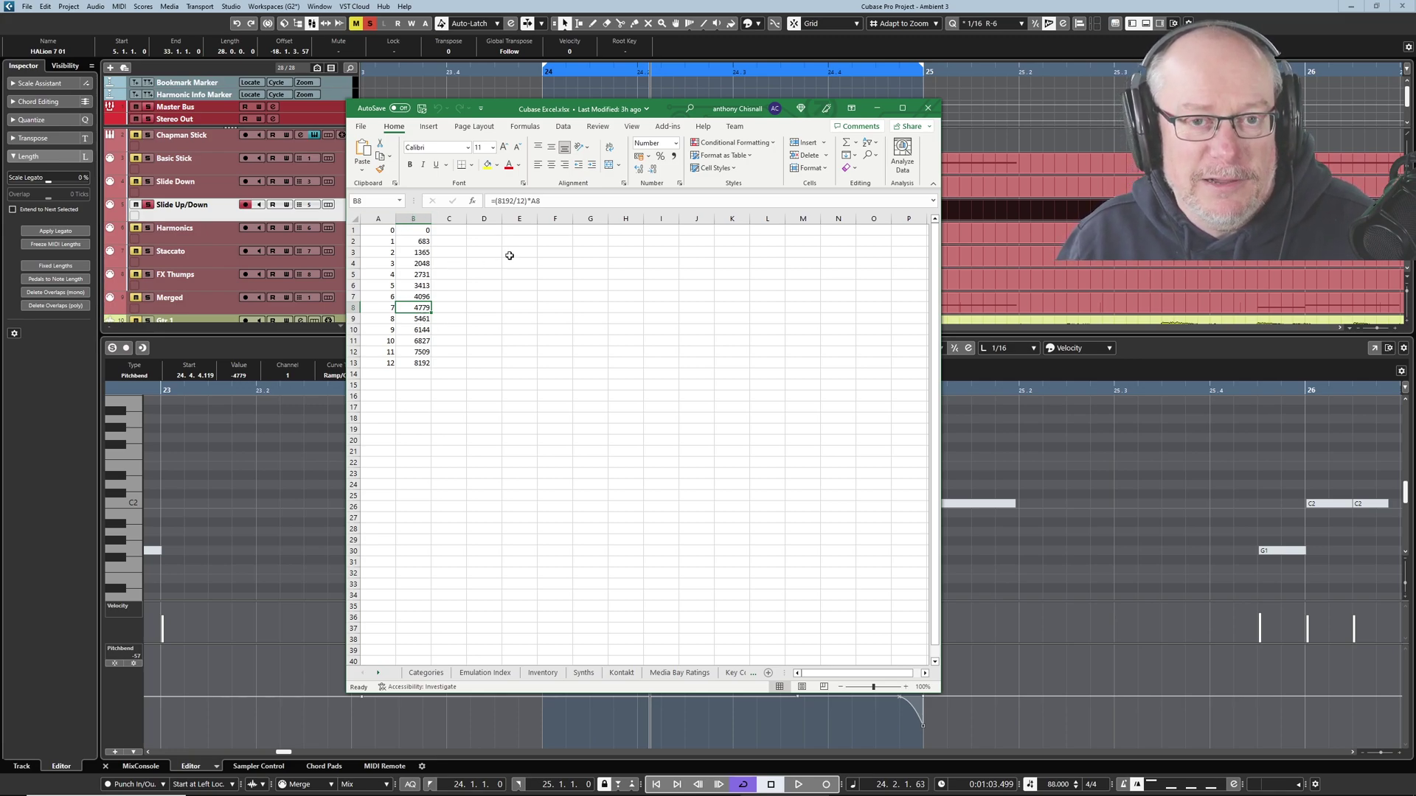
left_click(876, 107)
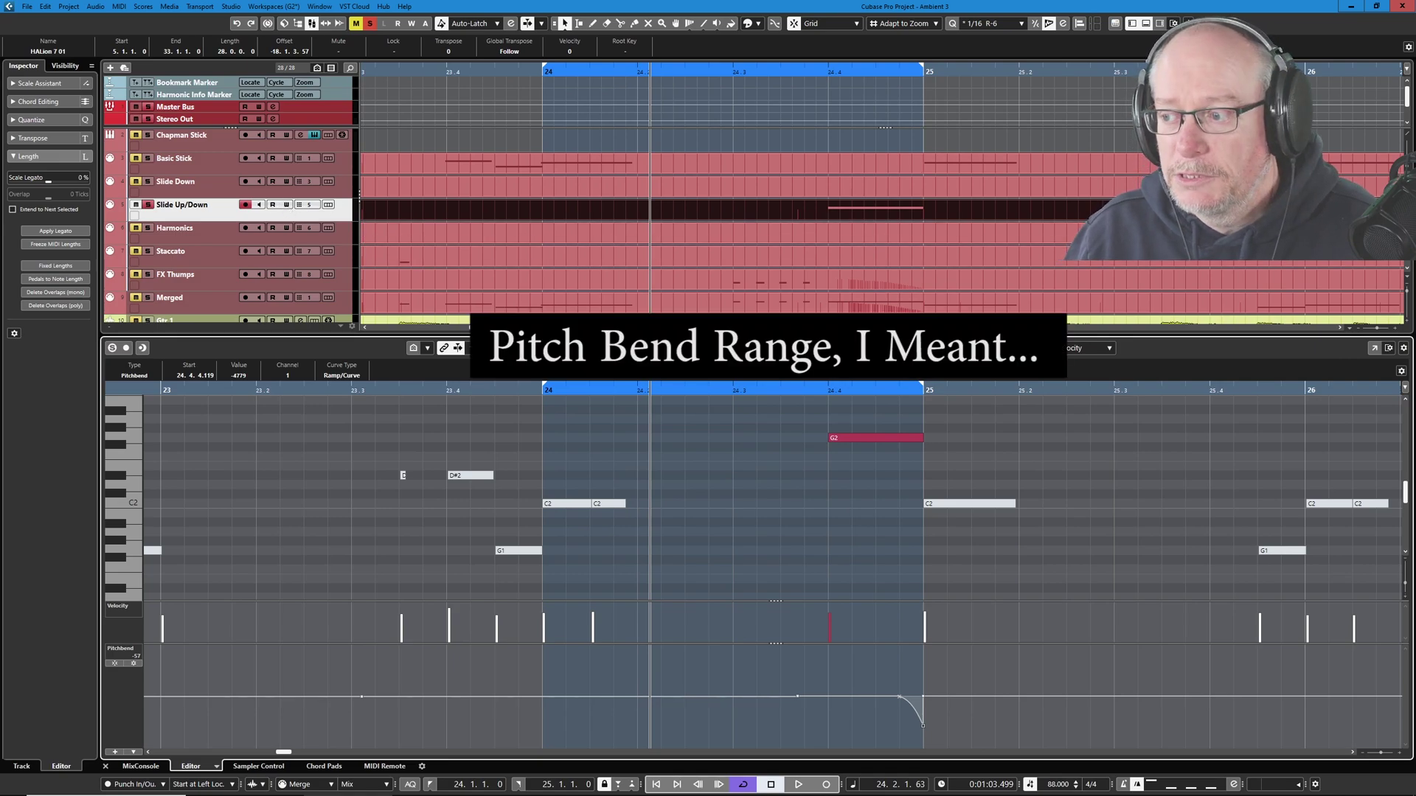
Step: Open the Chapman Stick track's Omnisphere instrument, view the bend range of part 5 (Slide UpDown), and close the instrument
left_click(314, 136)
left_click_drag(422, 222, 243, 163)
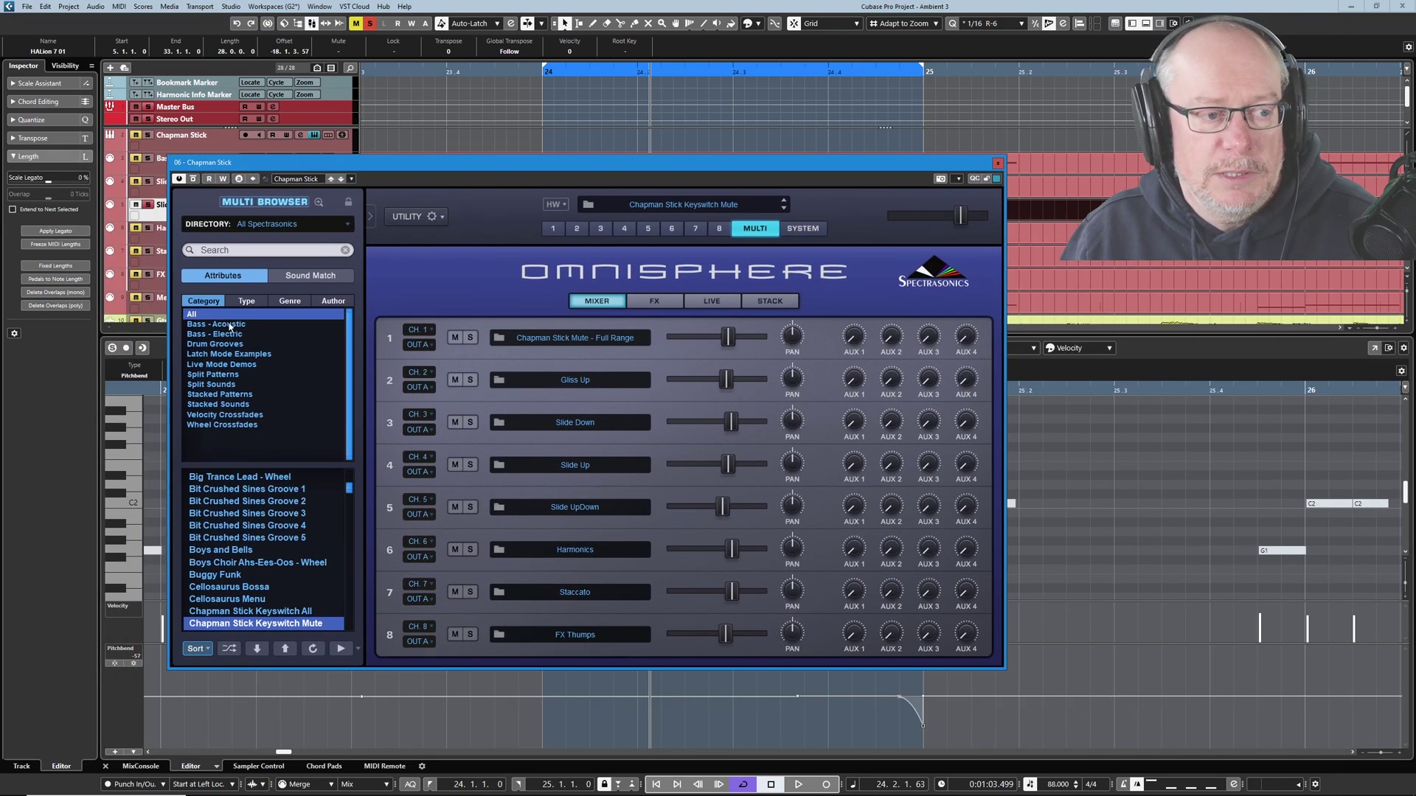
left_click(648, 229)
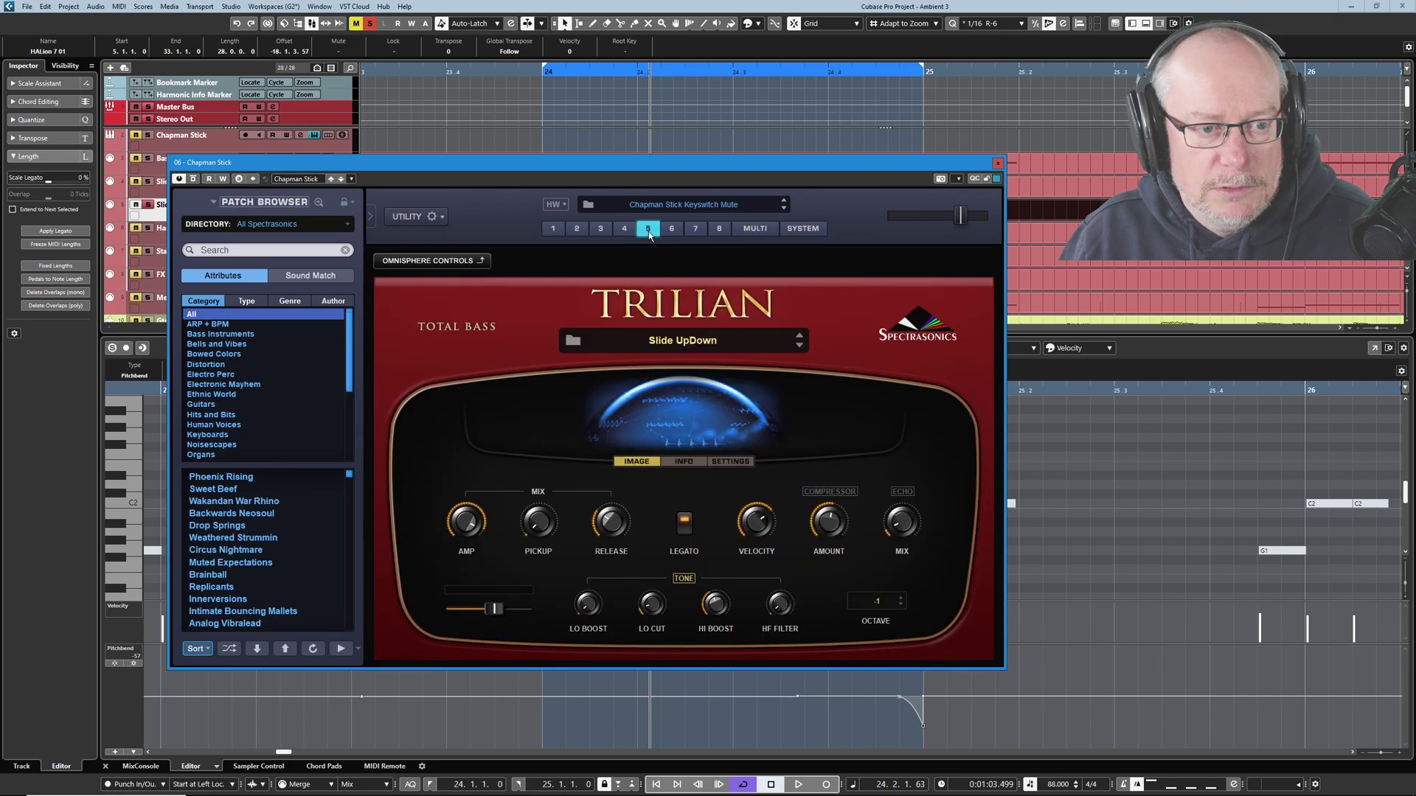
left_click(451, 261)
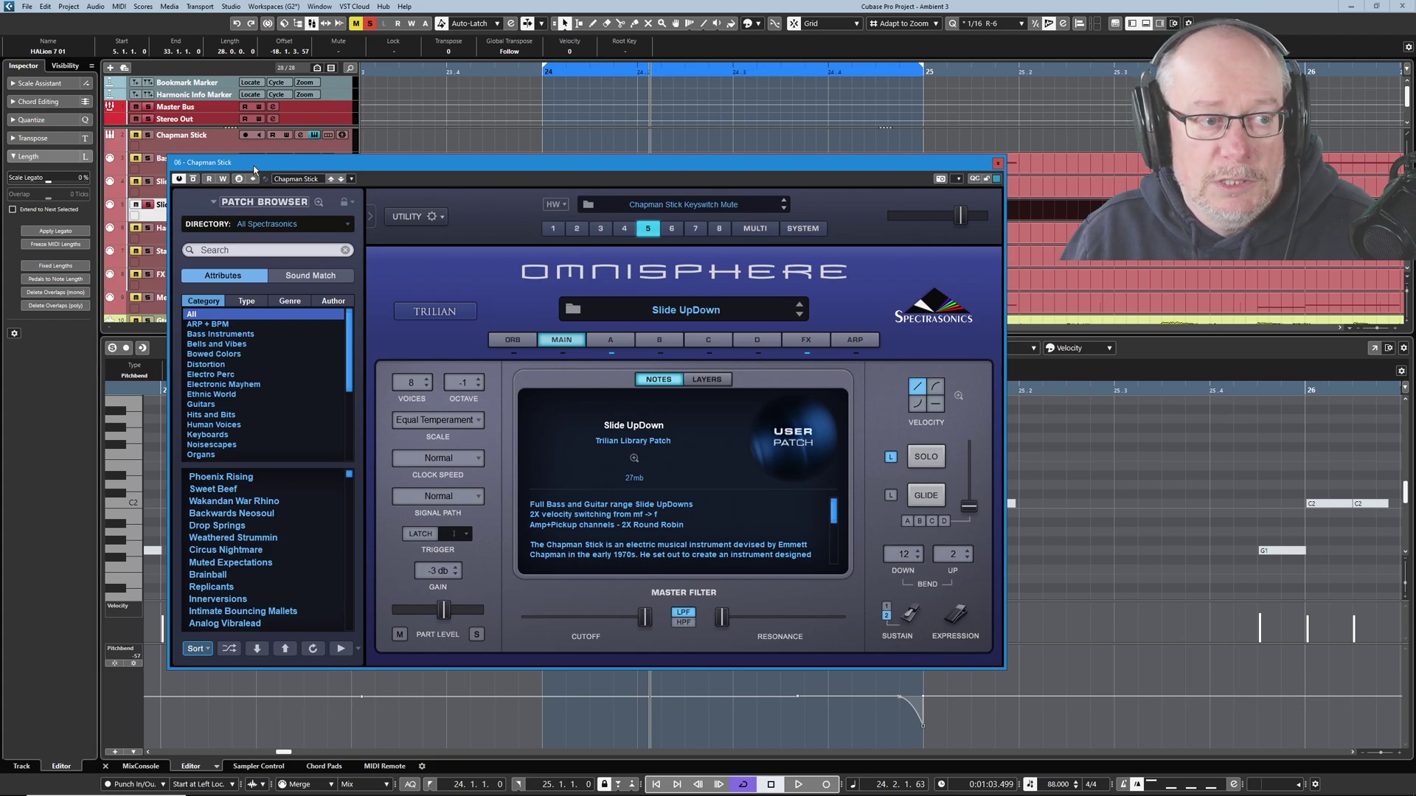
key("ctrl+w")
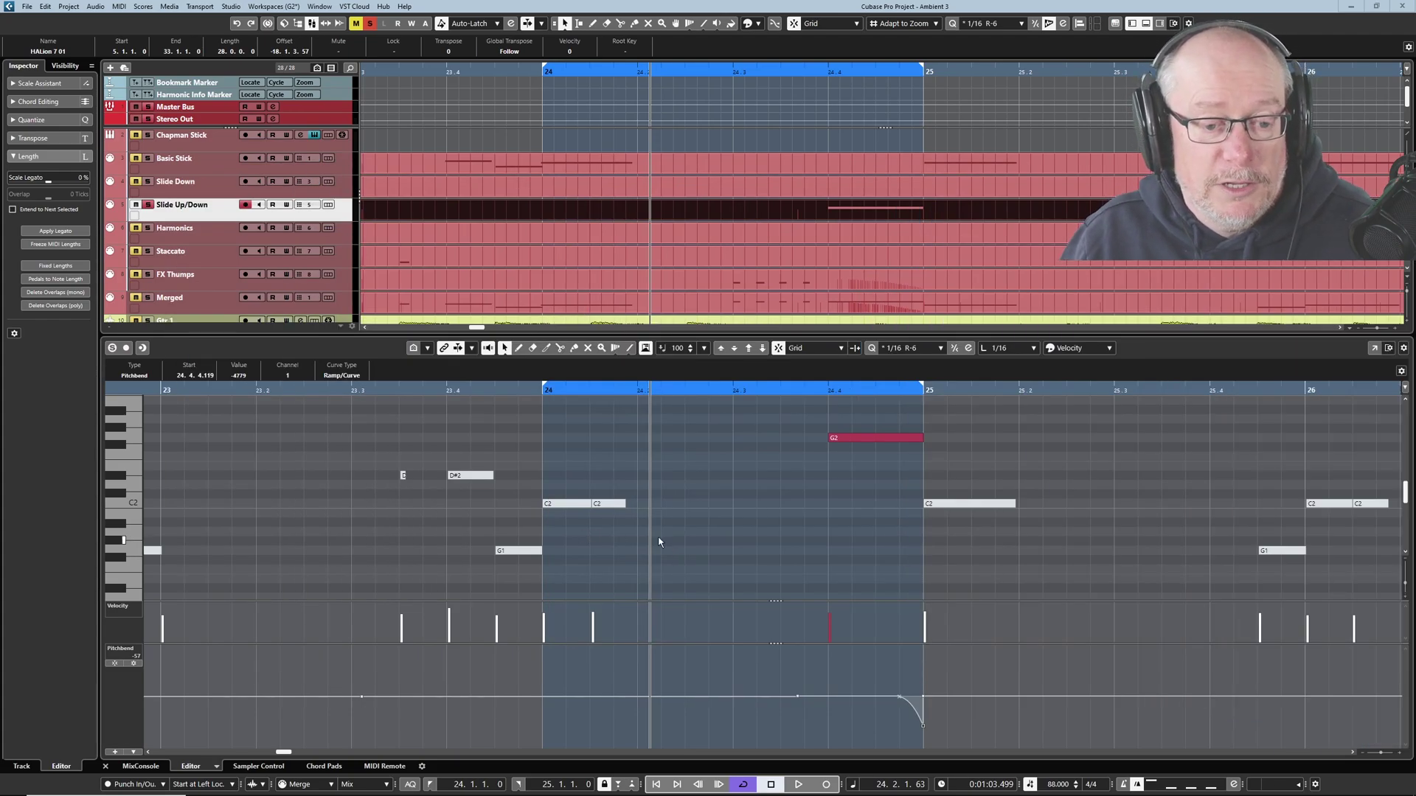
Step: Examine the pitchbend curves across the whole Slide Up/Down part and in detail at the end of bar 24
key("g")
key("g")
key("g")
key("g")
key("g")
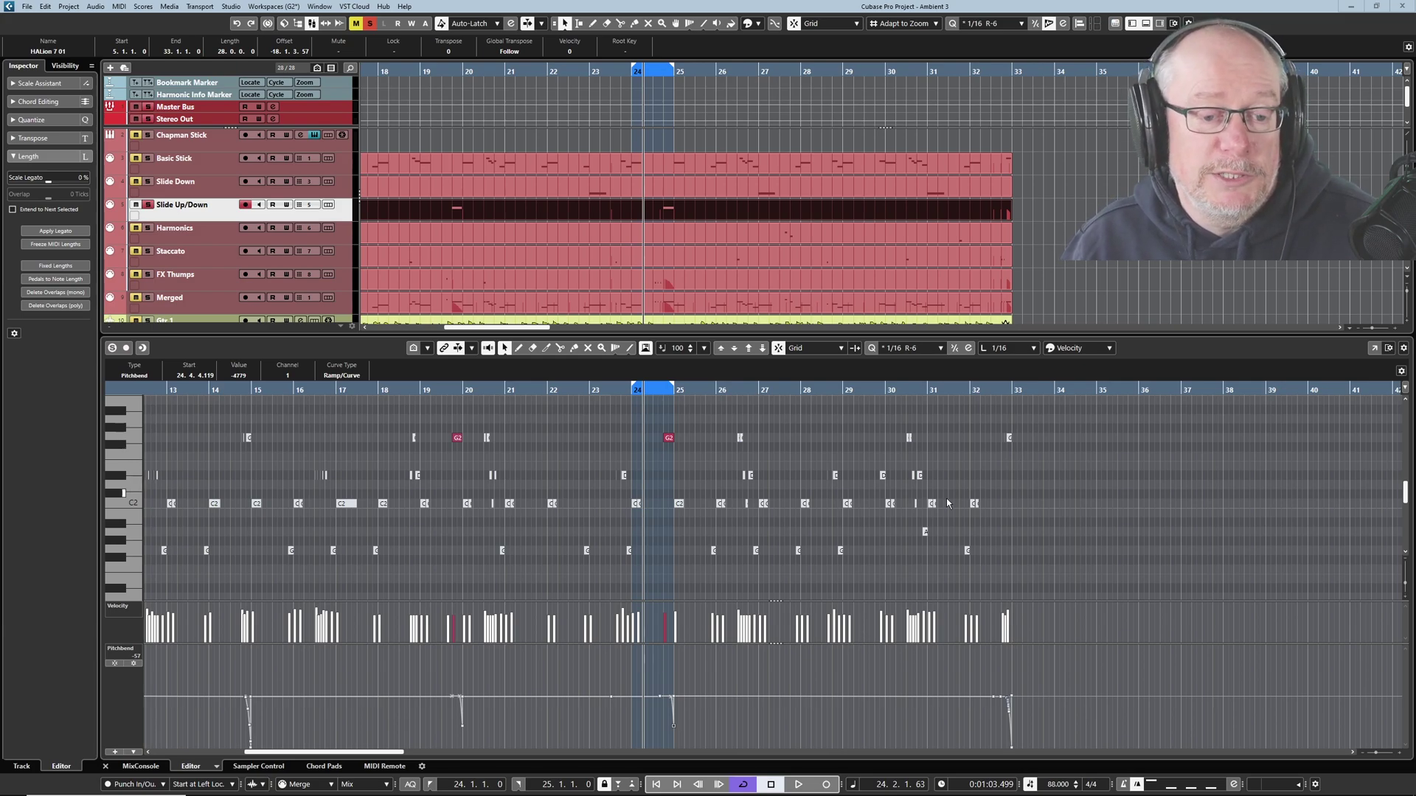
key("h")
key("h")
key("h")
key("h")
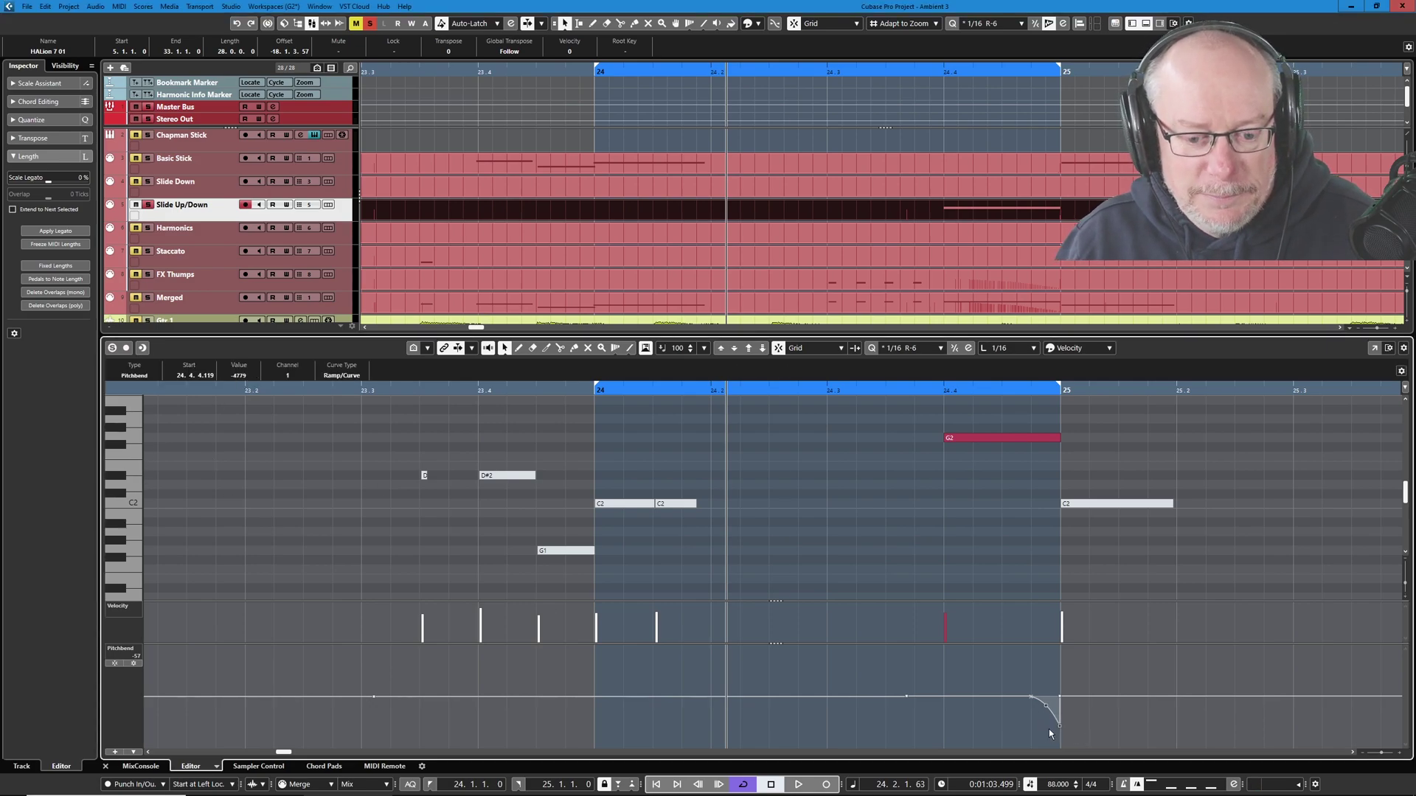
key("g")
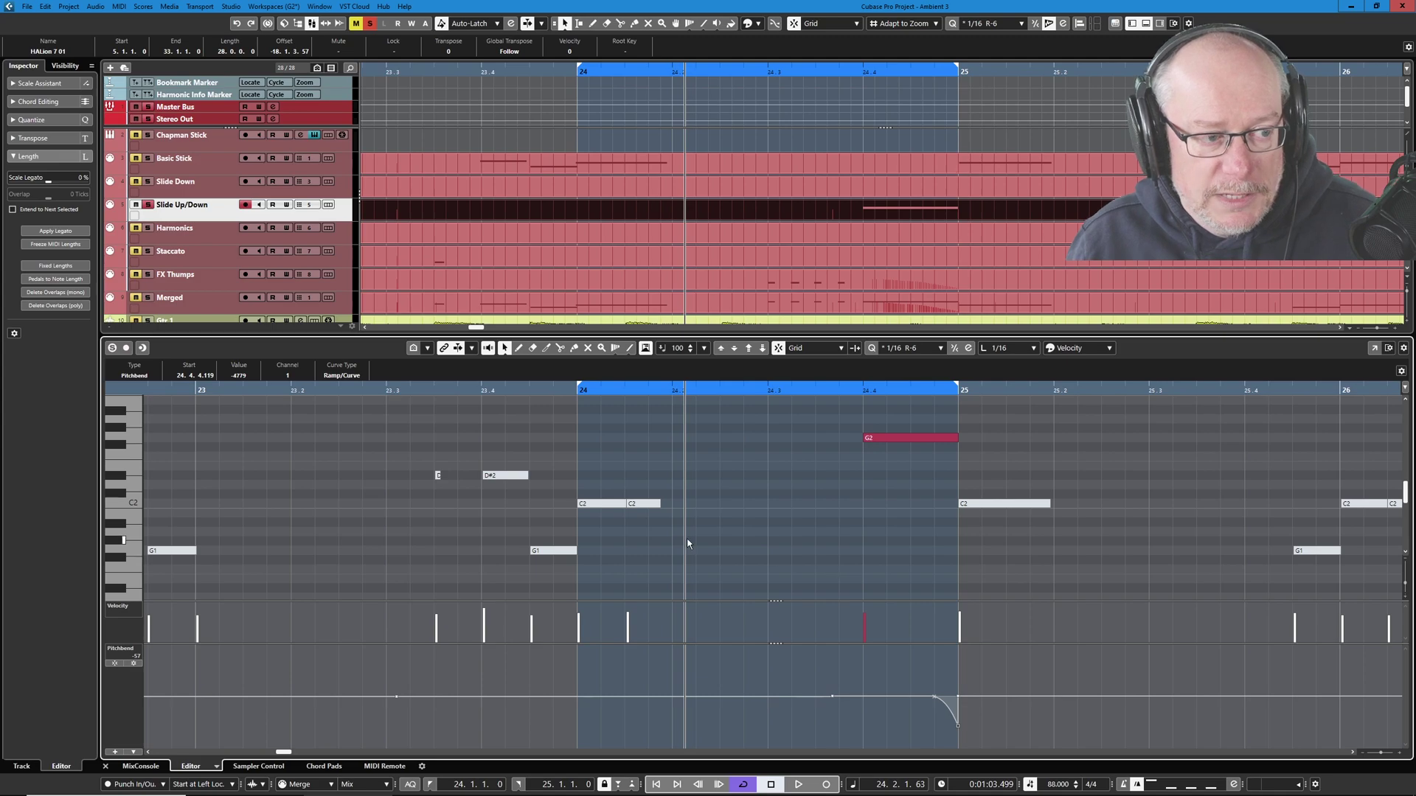
Step: Bring the other articulation tracks back in, leaving Merged muted, and play bar 24 from its start
left_click(400, 290)
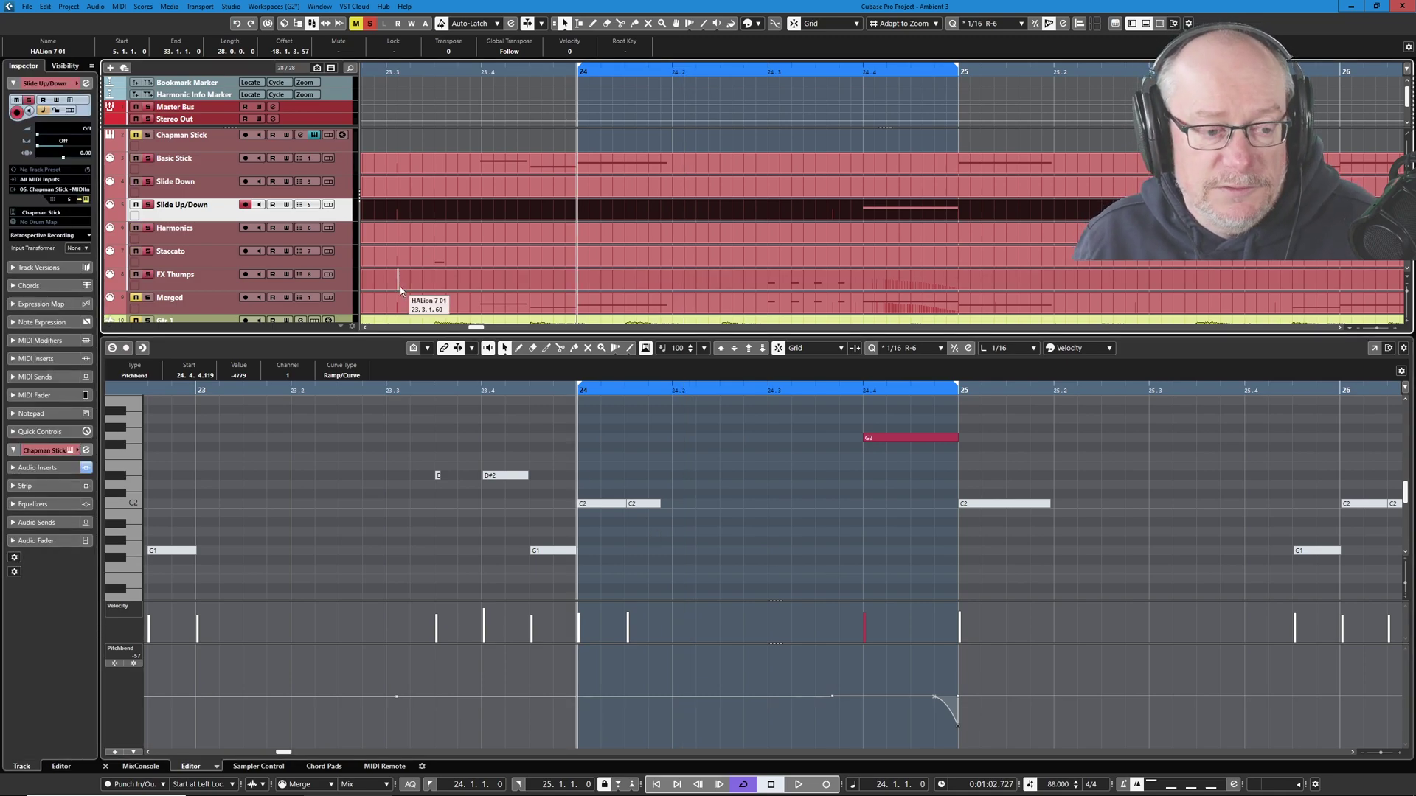
key("space")
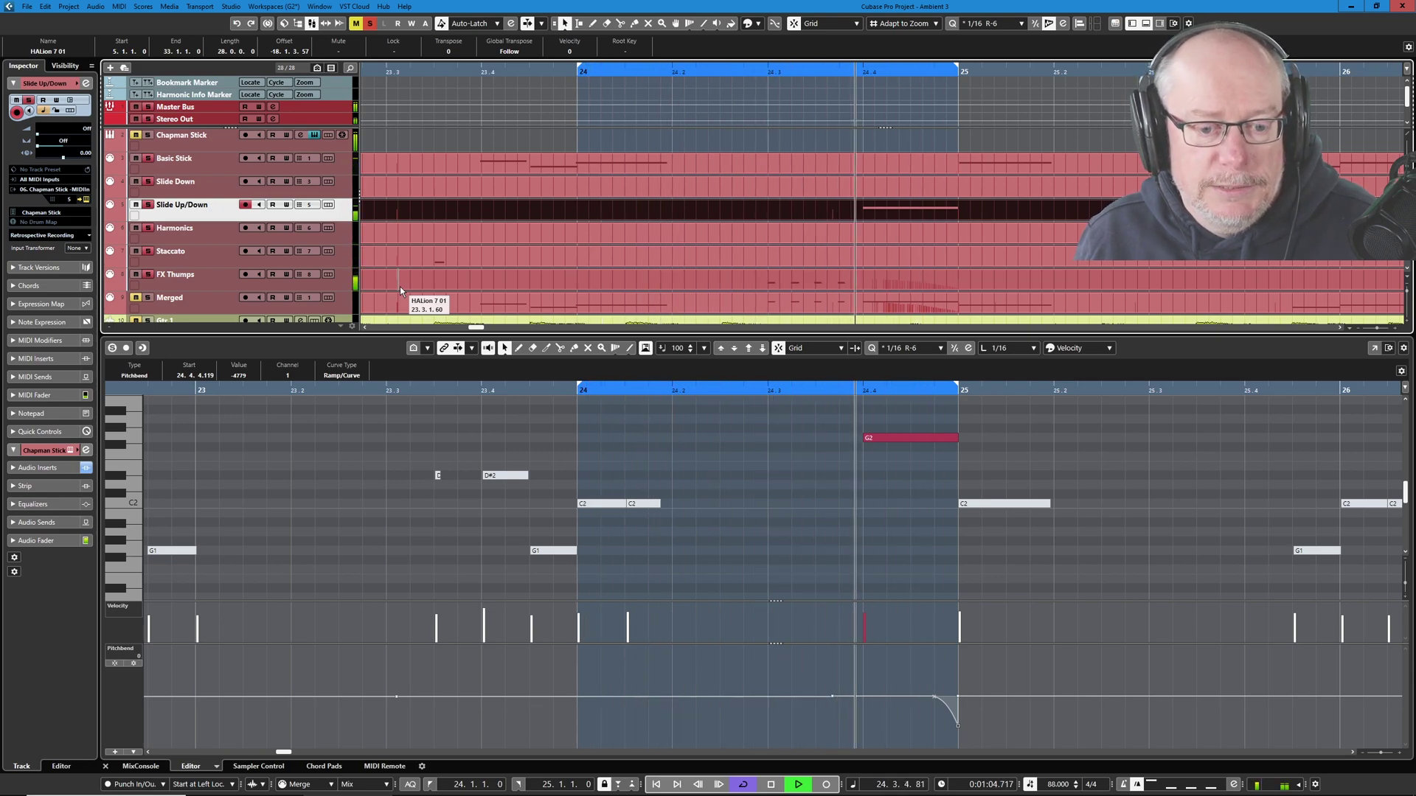
key("space")
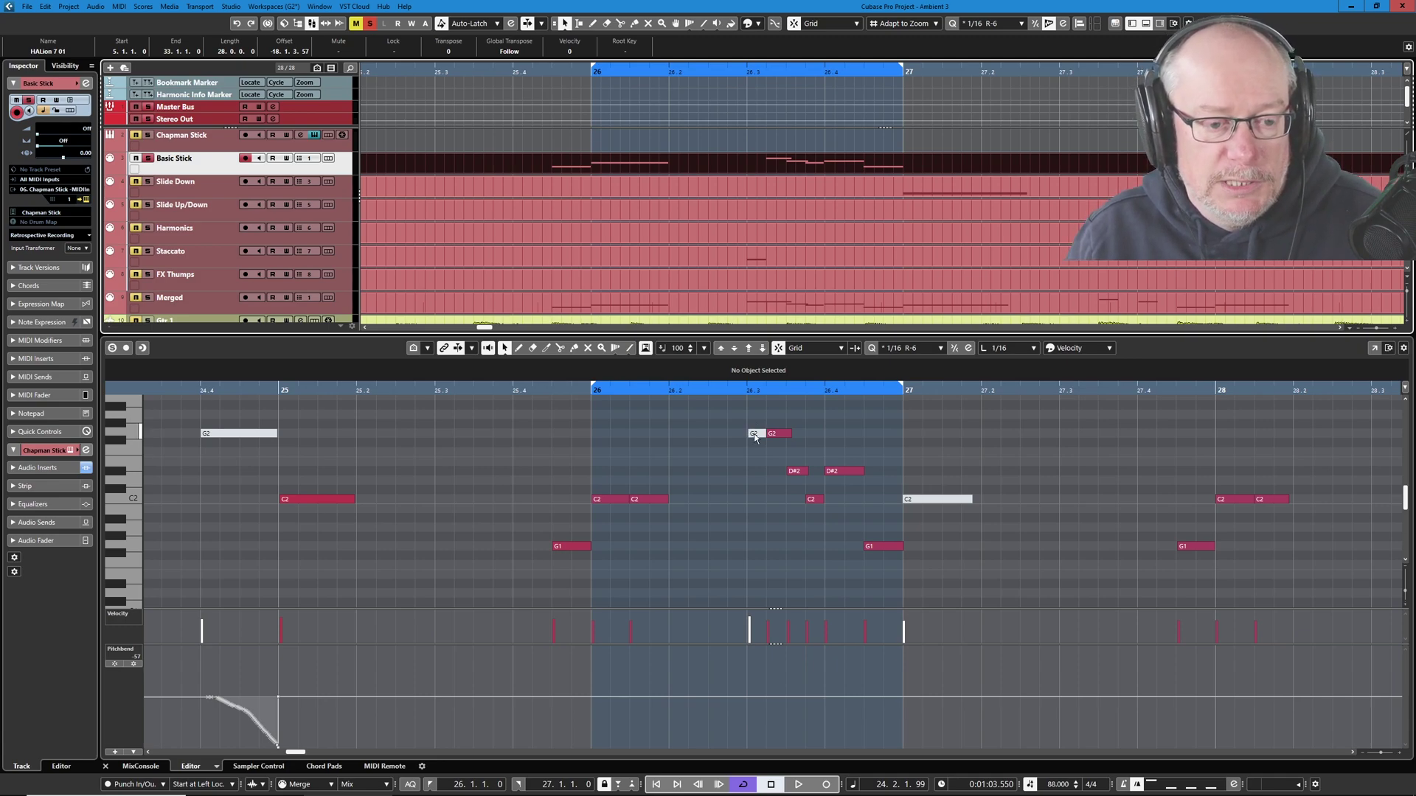
Step: Open the Staccato part and play bar 26 twice together with the Basic Stick part
left_click(776, 252)
key("space")
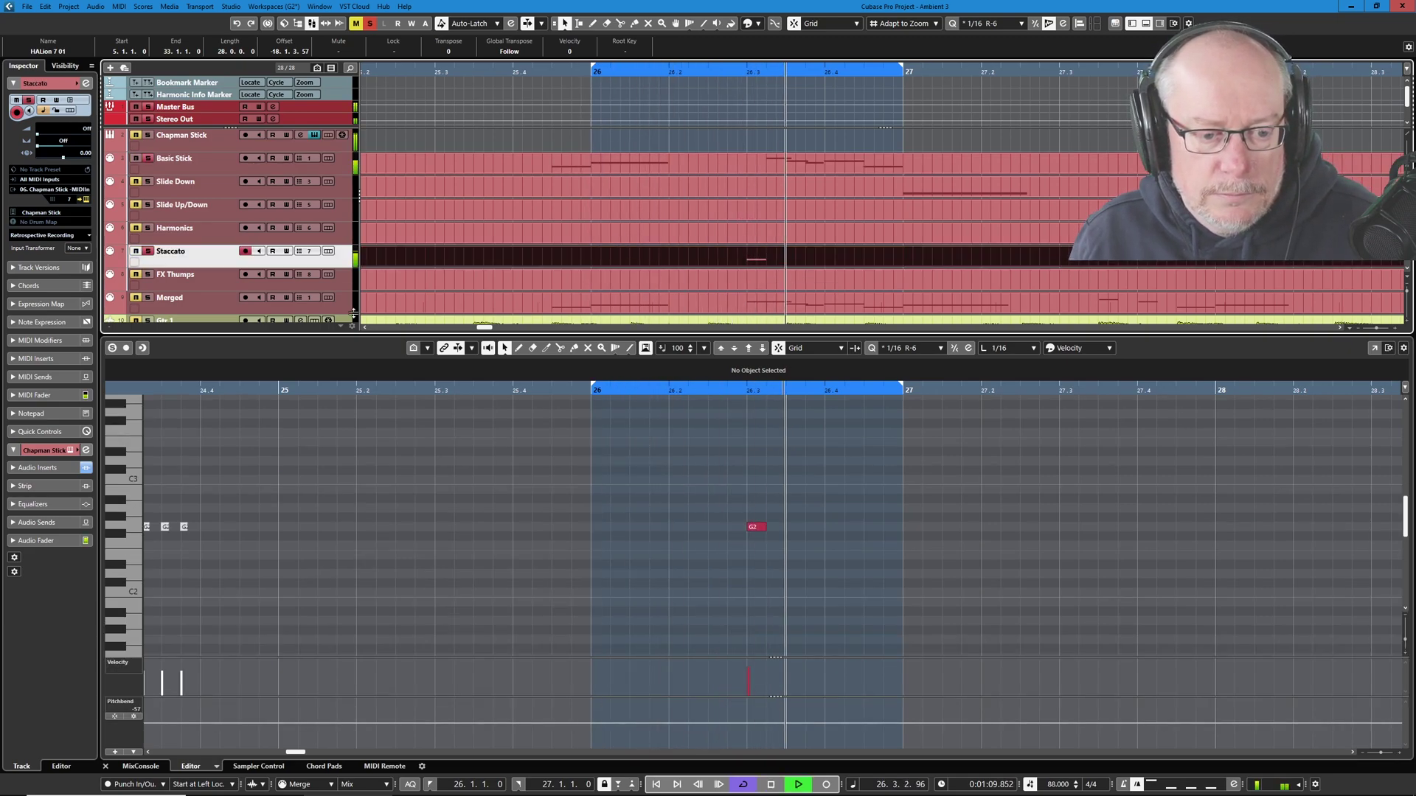
key("space")
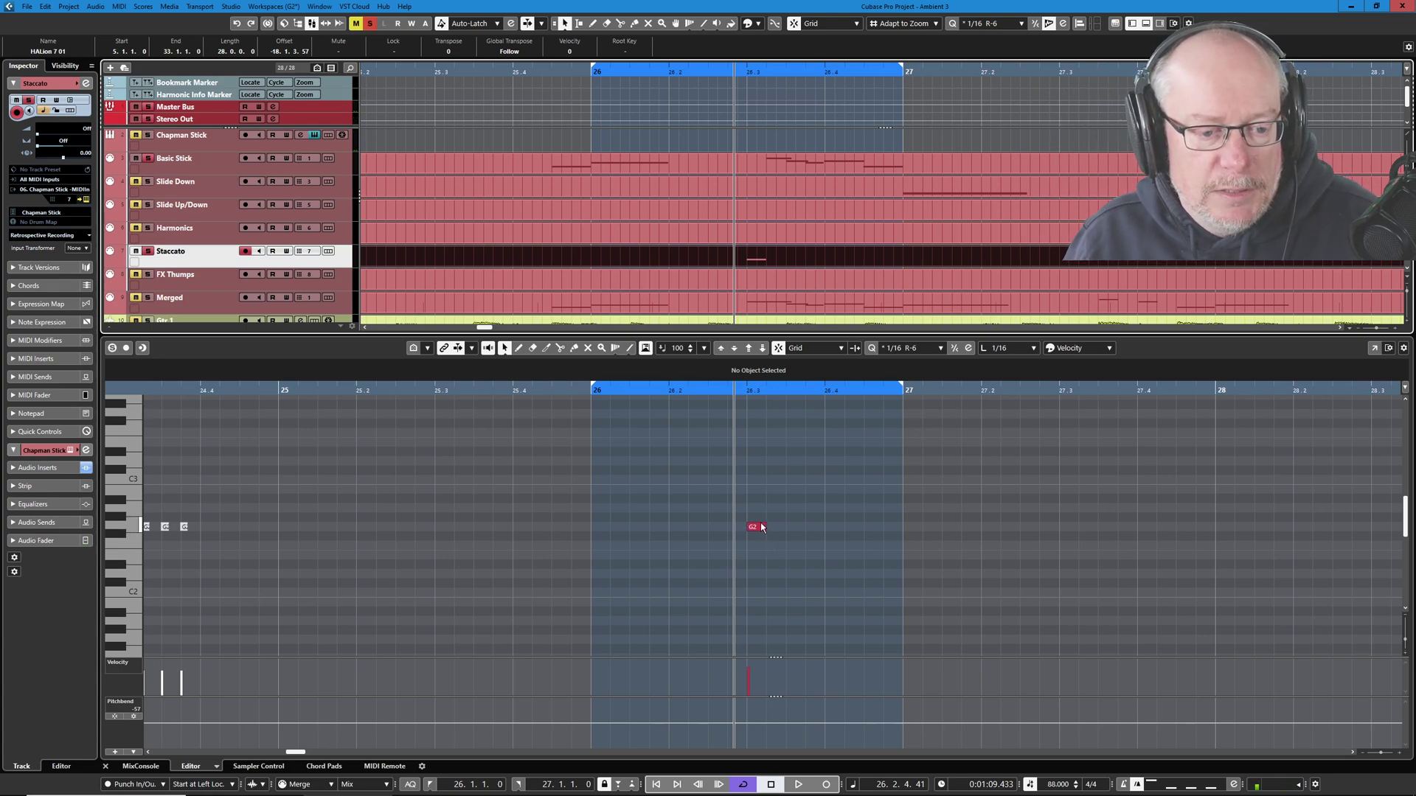
key("space")
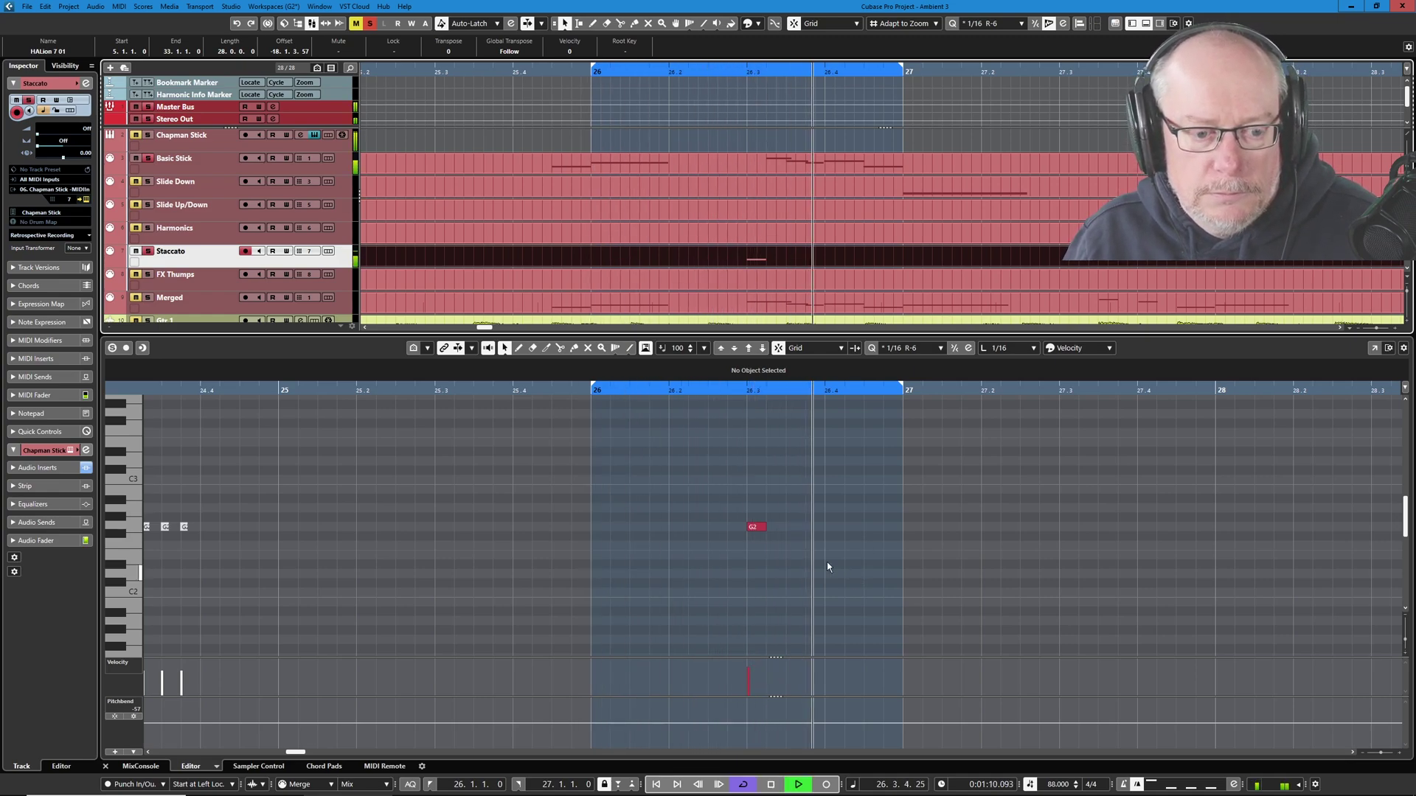
key("space")
Step: Mute the G2 note at 26.3.1 on Staccato with the Mute tool, reactivate it on Basic Stick, and play bar 26
right_click(731, 483)
left_click(800, 482)
left_click(813, 482)
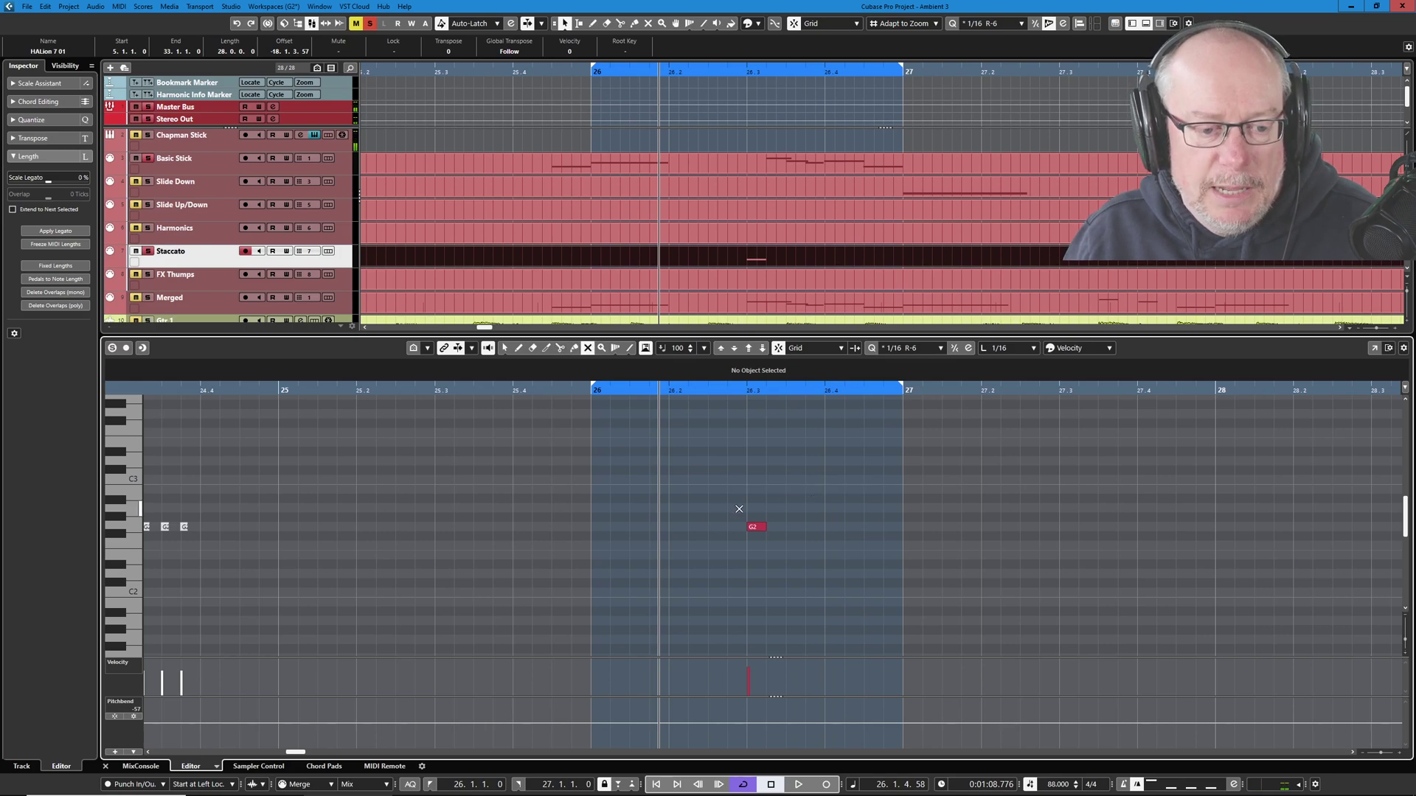
left_click(756, 169)
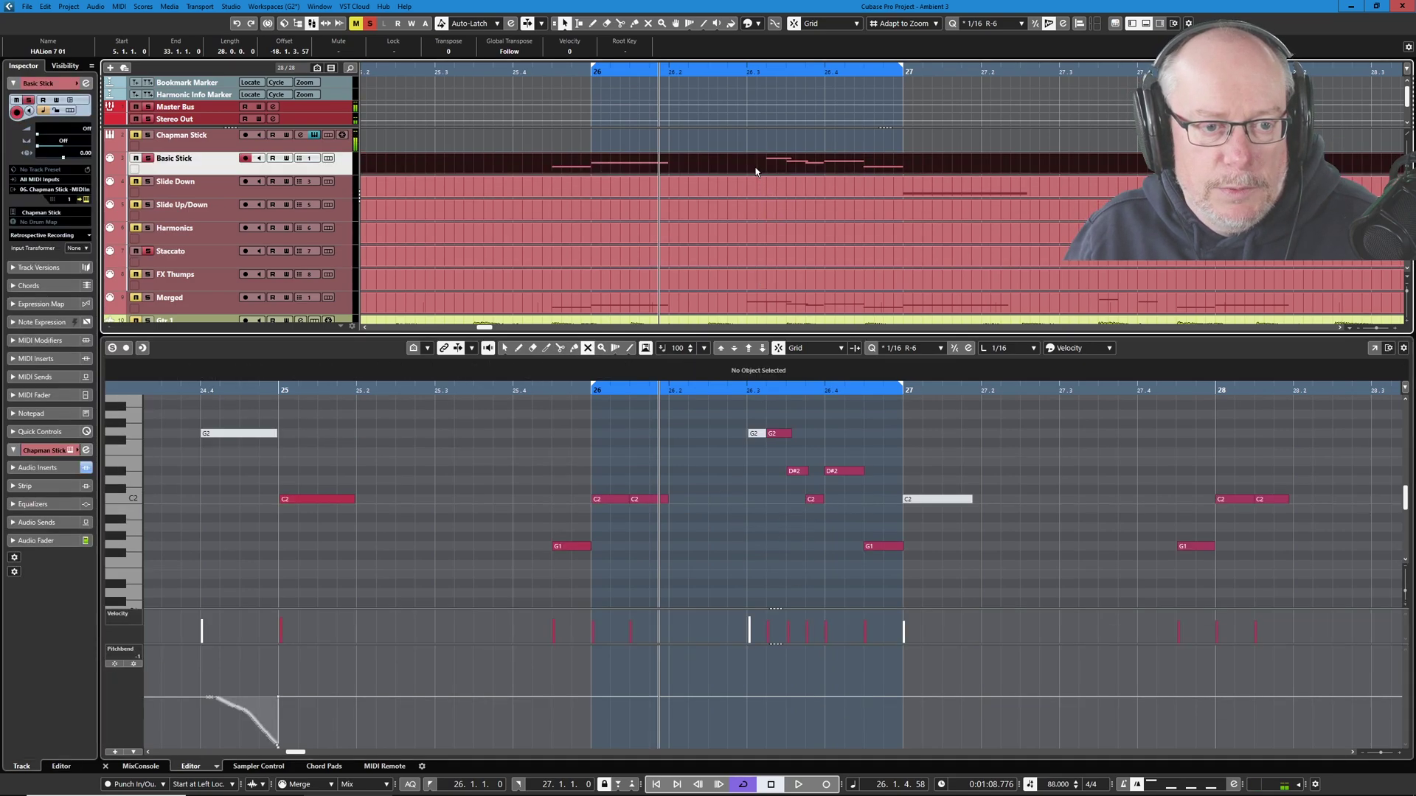
left_click(757, 434)
key("space")
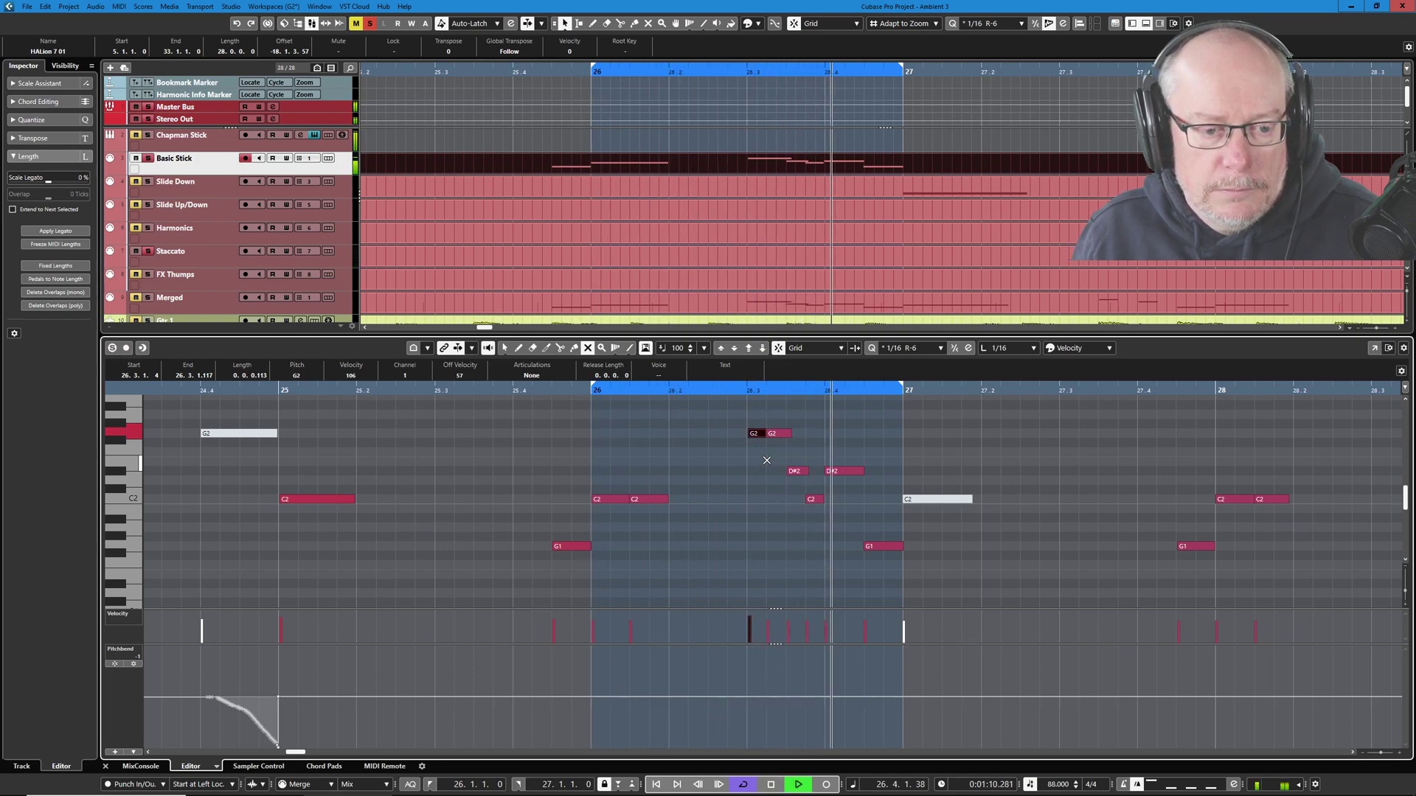
key("space")
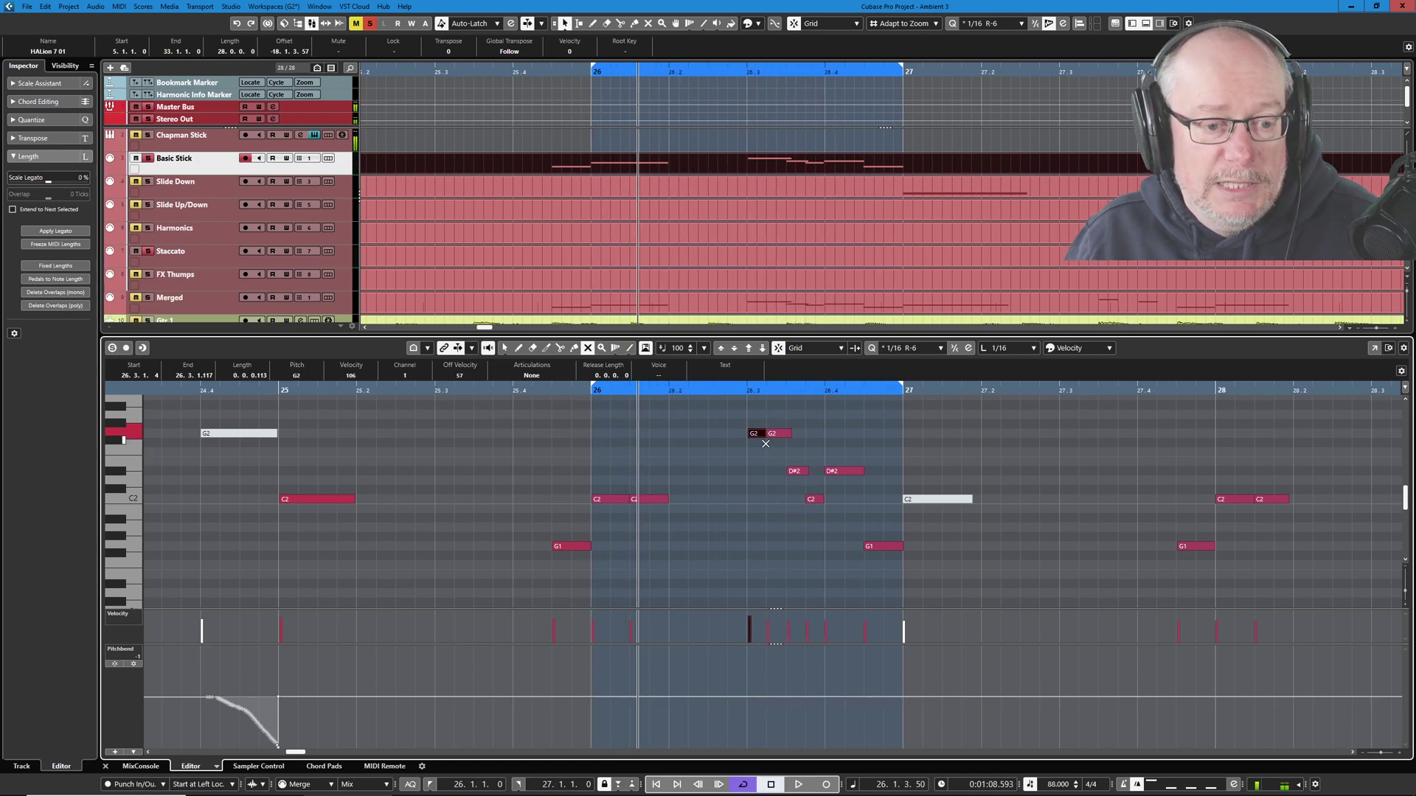
Step: Mute the G2 note at 26.3.1 on Basic Stick, reactivate it on Staccato, and play bar 26
left_click(754, 435)
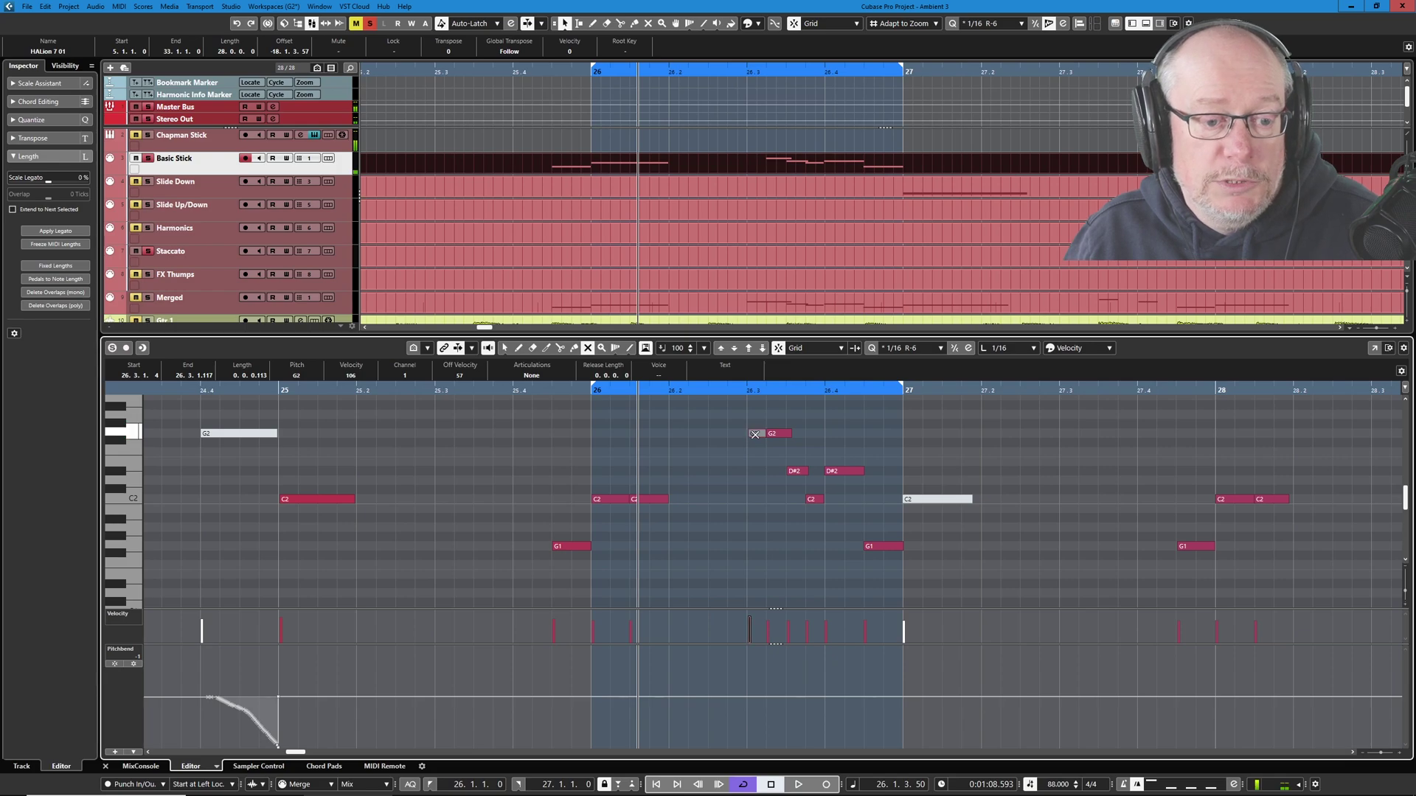
left_click(764, 255)
left_click(750, 526)
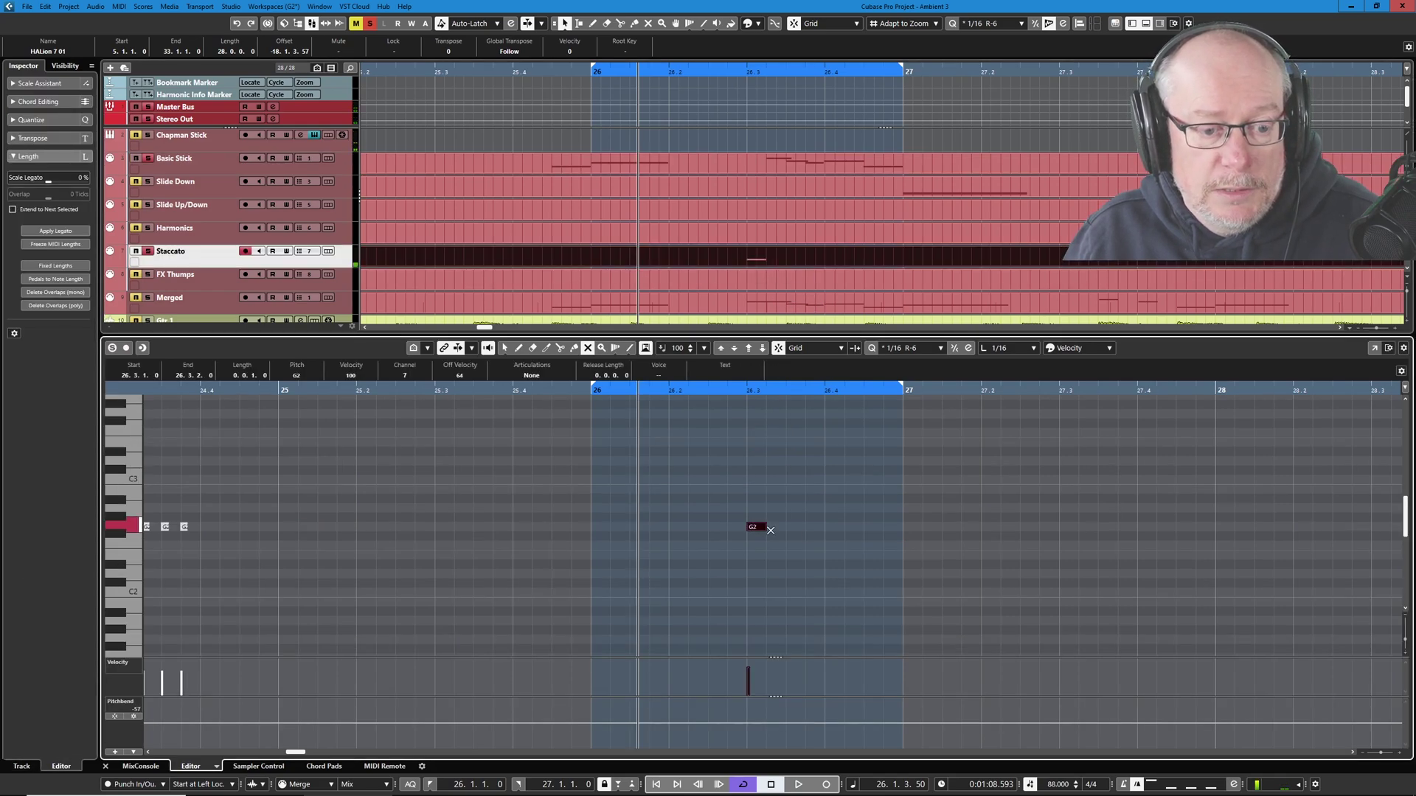
key("space")
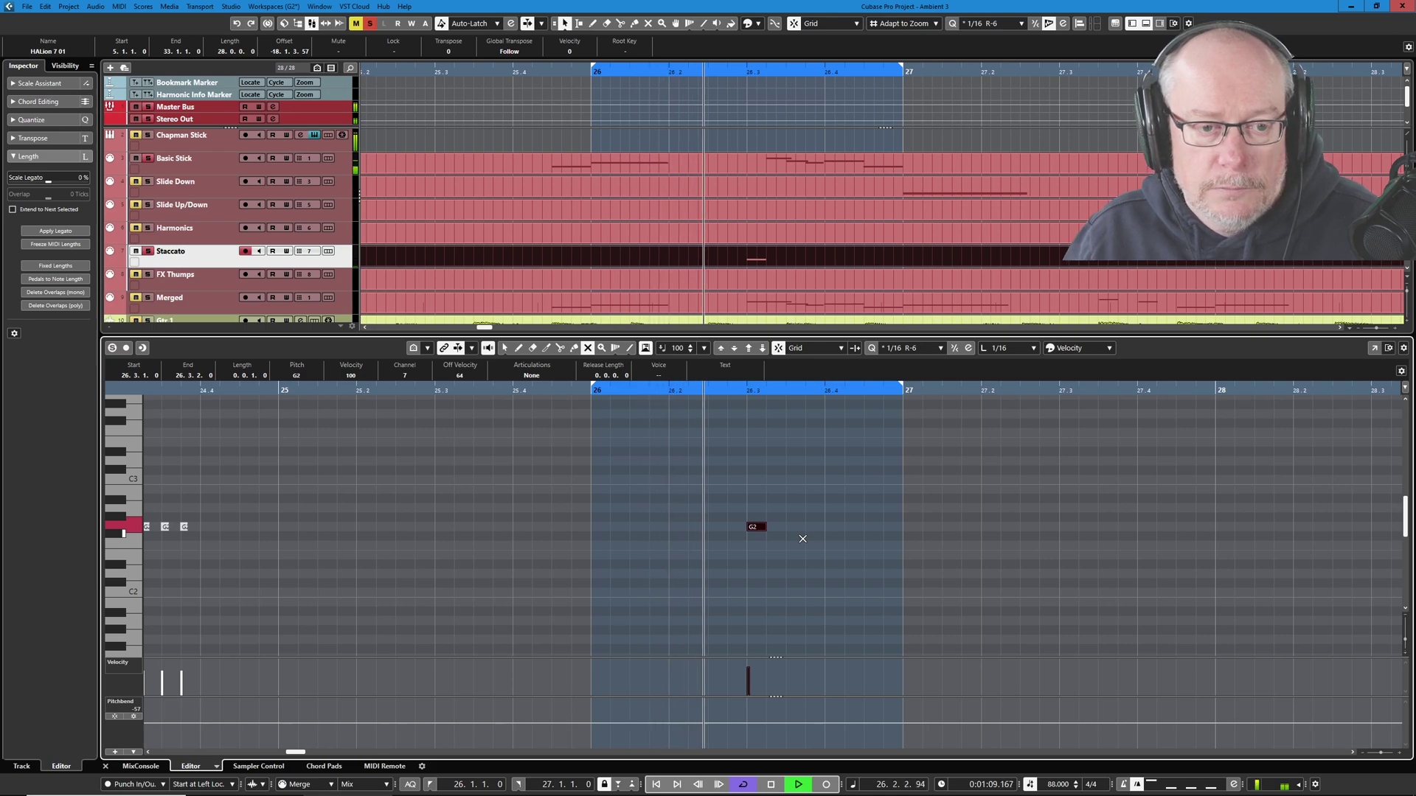
key("space")
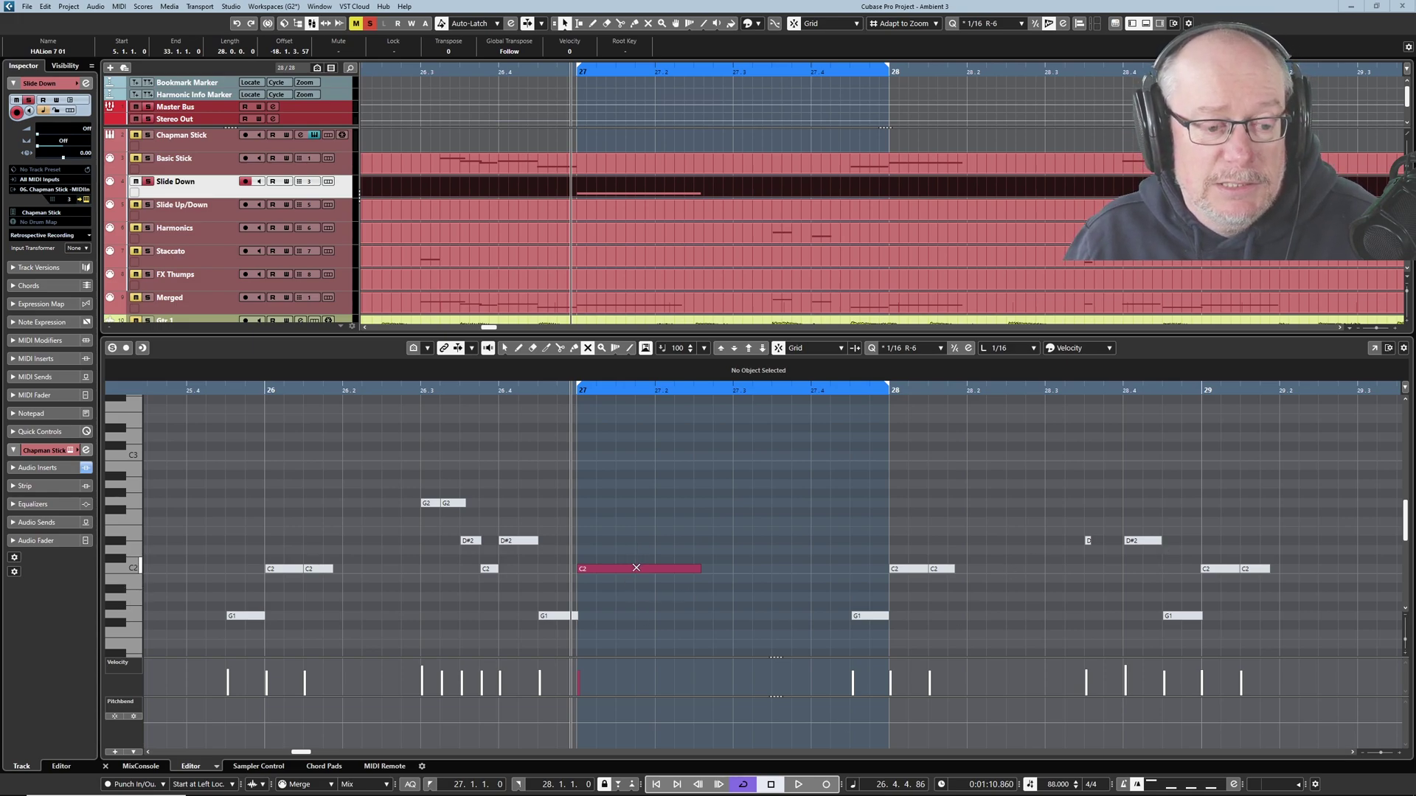
Step: Return to the Object Selection tool and play bar 27 with the Slide Down part open
key("1")
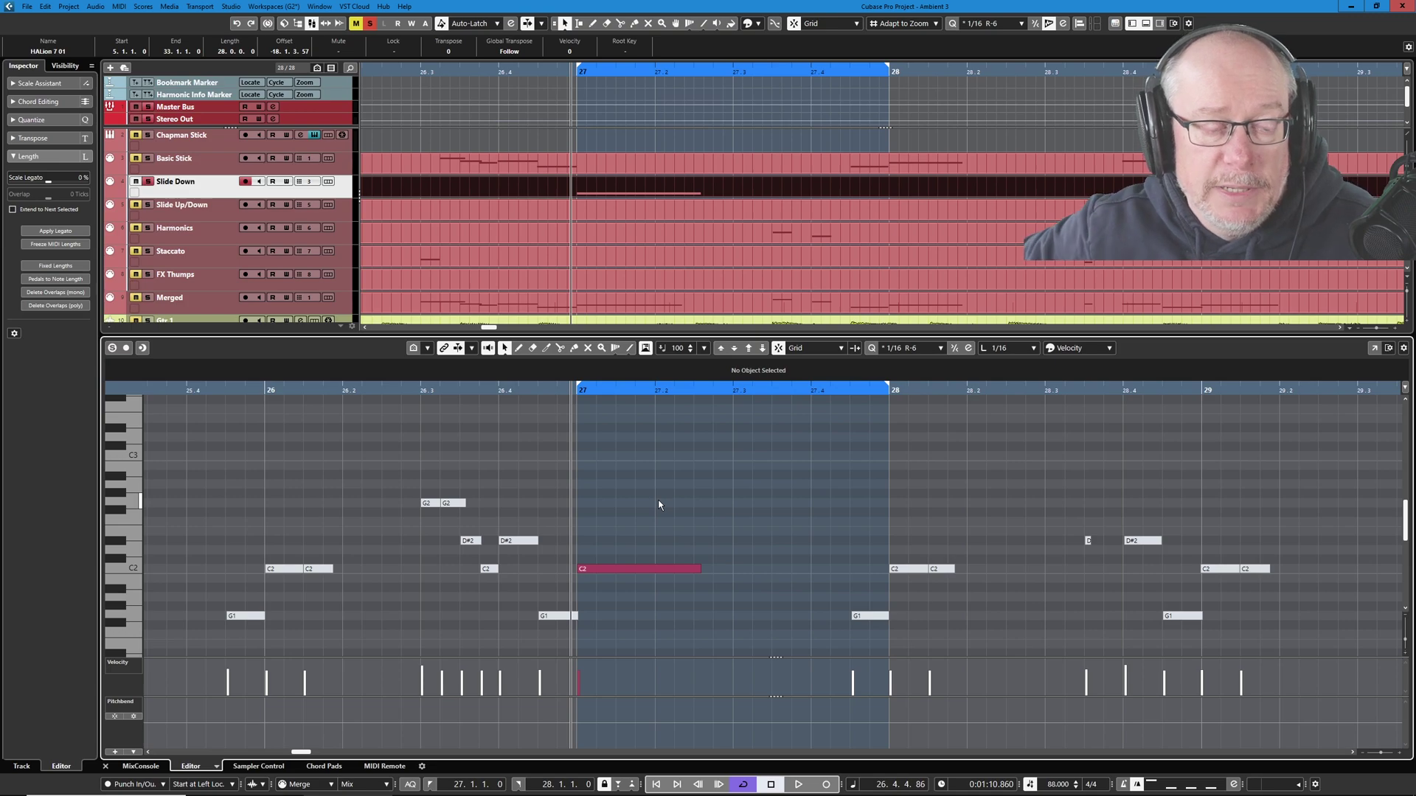
key("space")
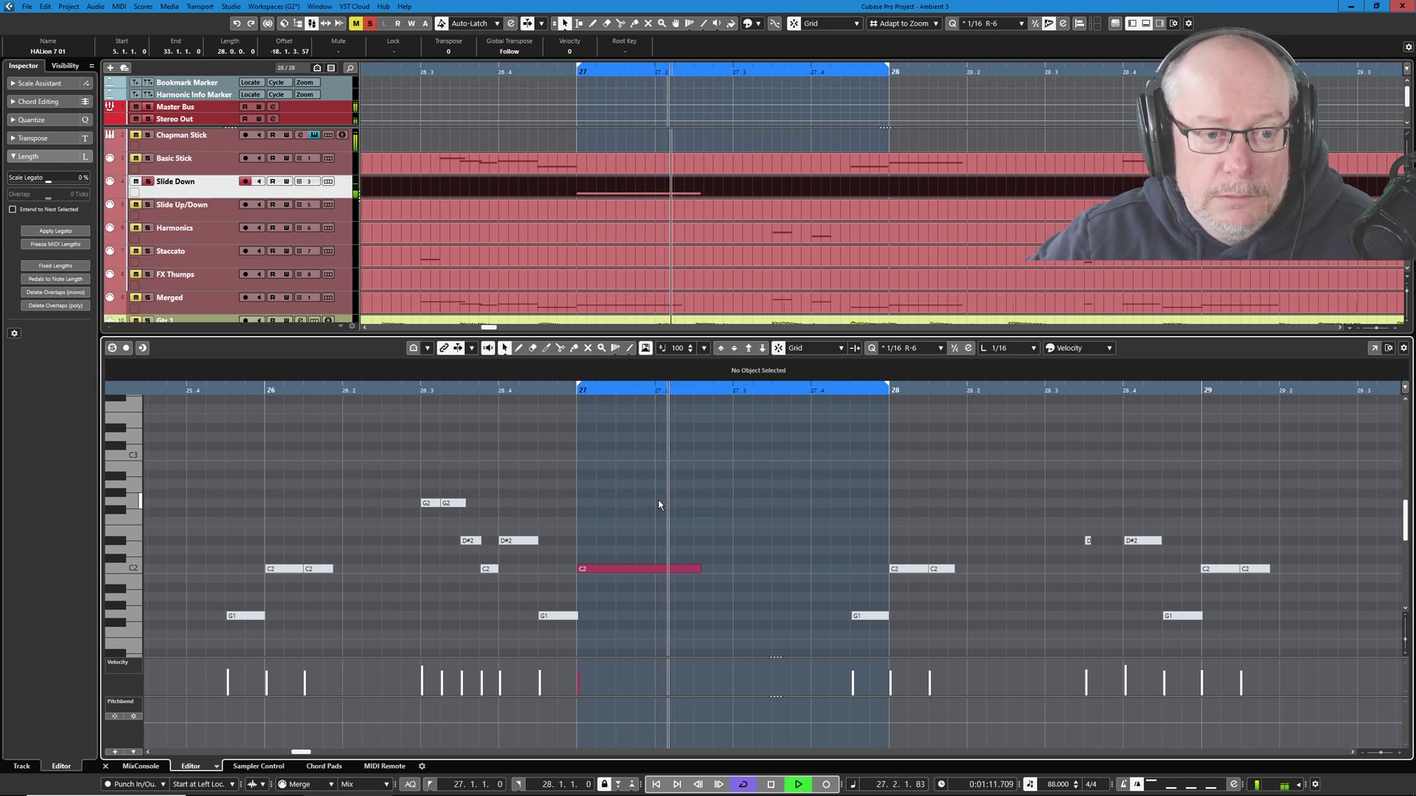
key("space")
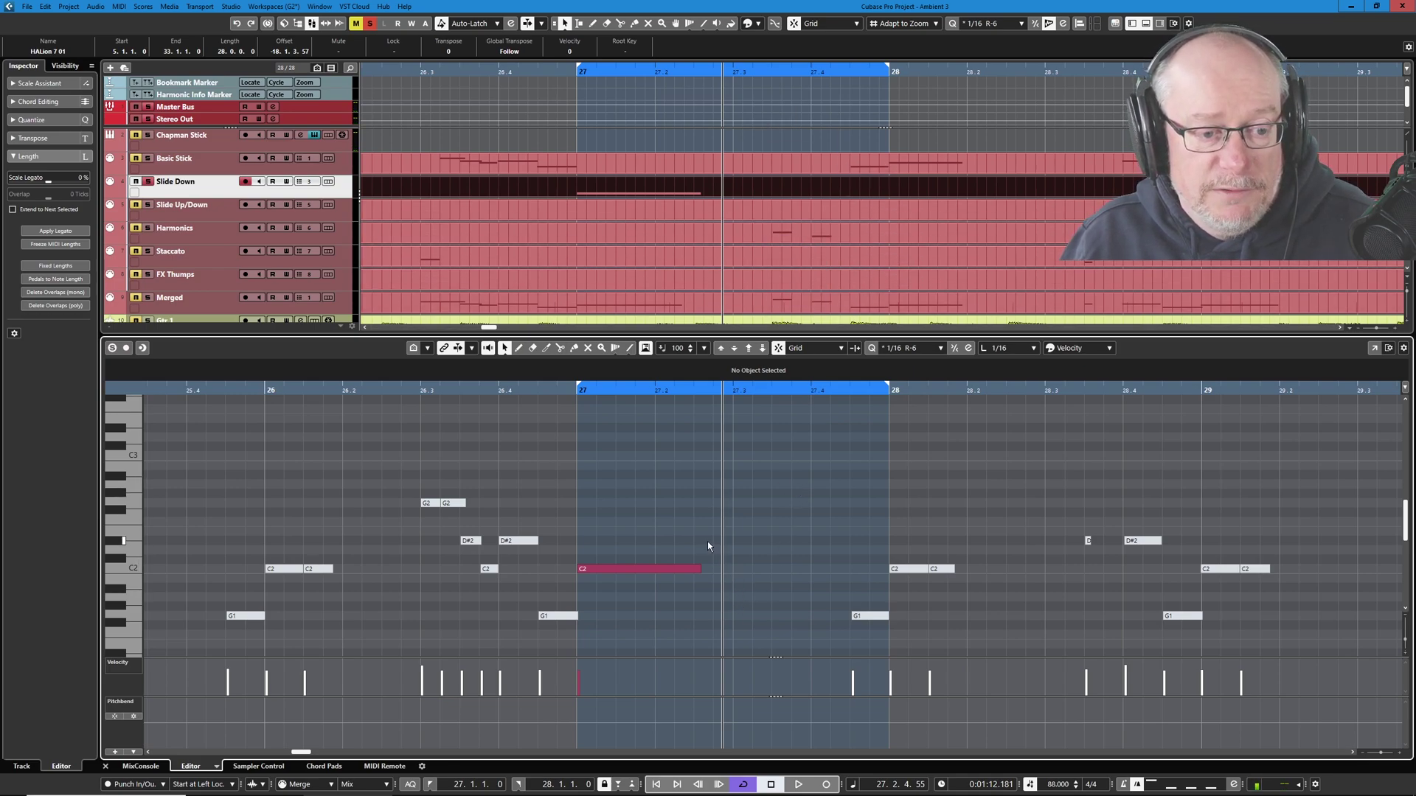
Step: Examine the Slide Down notes across the whole part and open the Harmonics part for comparison
key("g")
key("g")
key("g")
key("g")
key("g")
key("g")
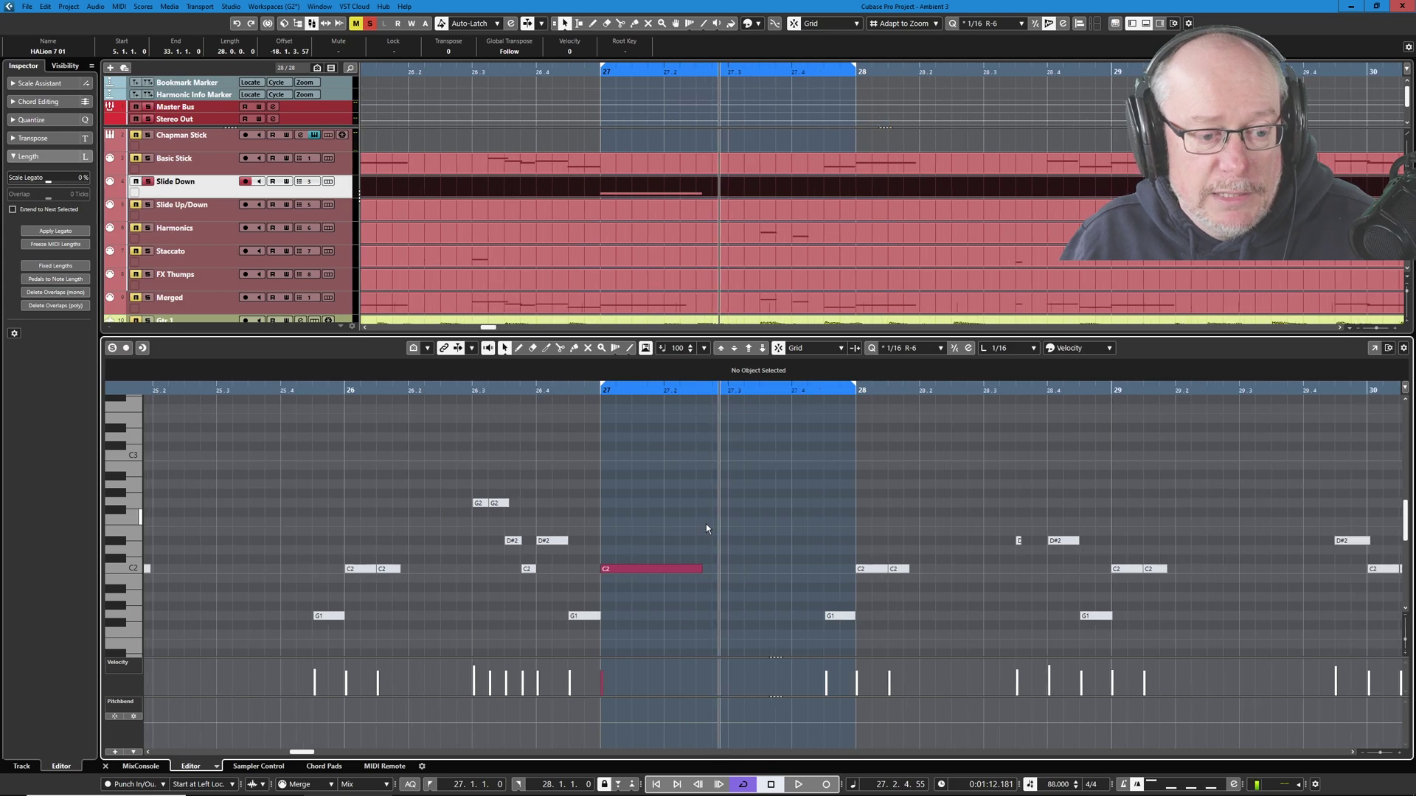
key("g")
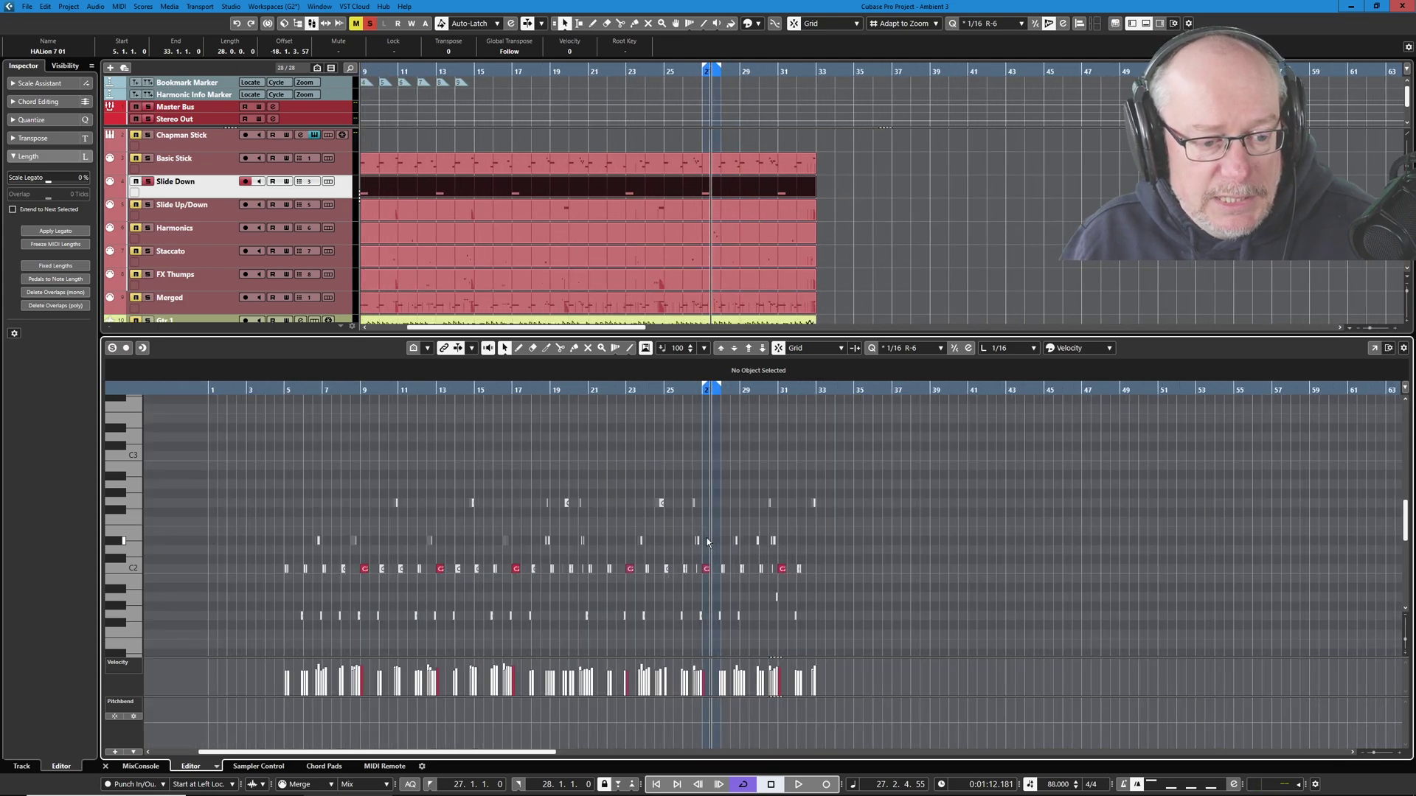
left_click(671, 235)
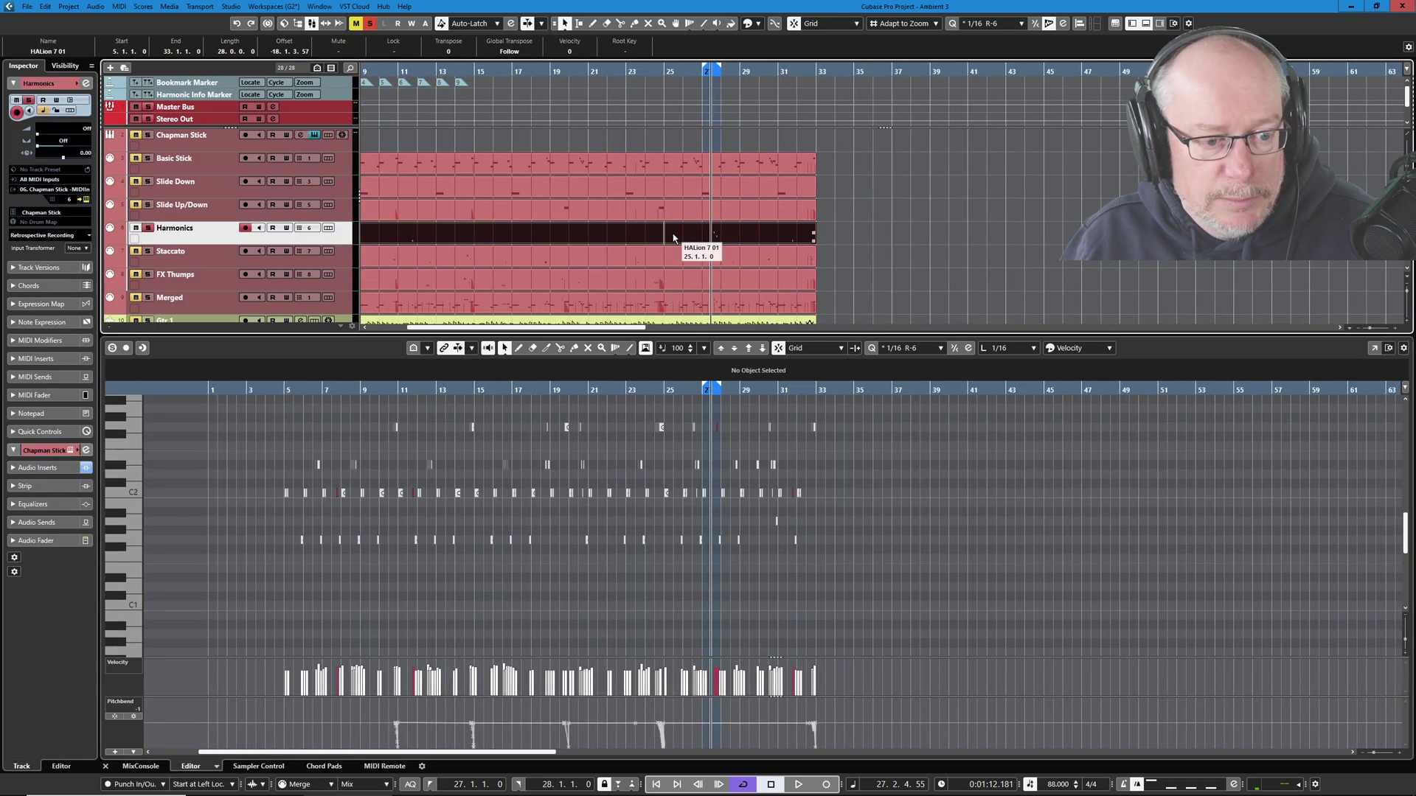
scroll(688, 557, "down", 1)
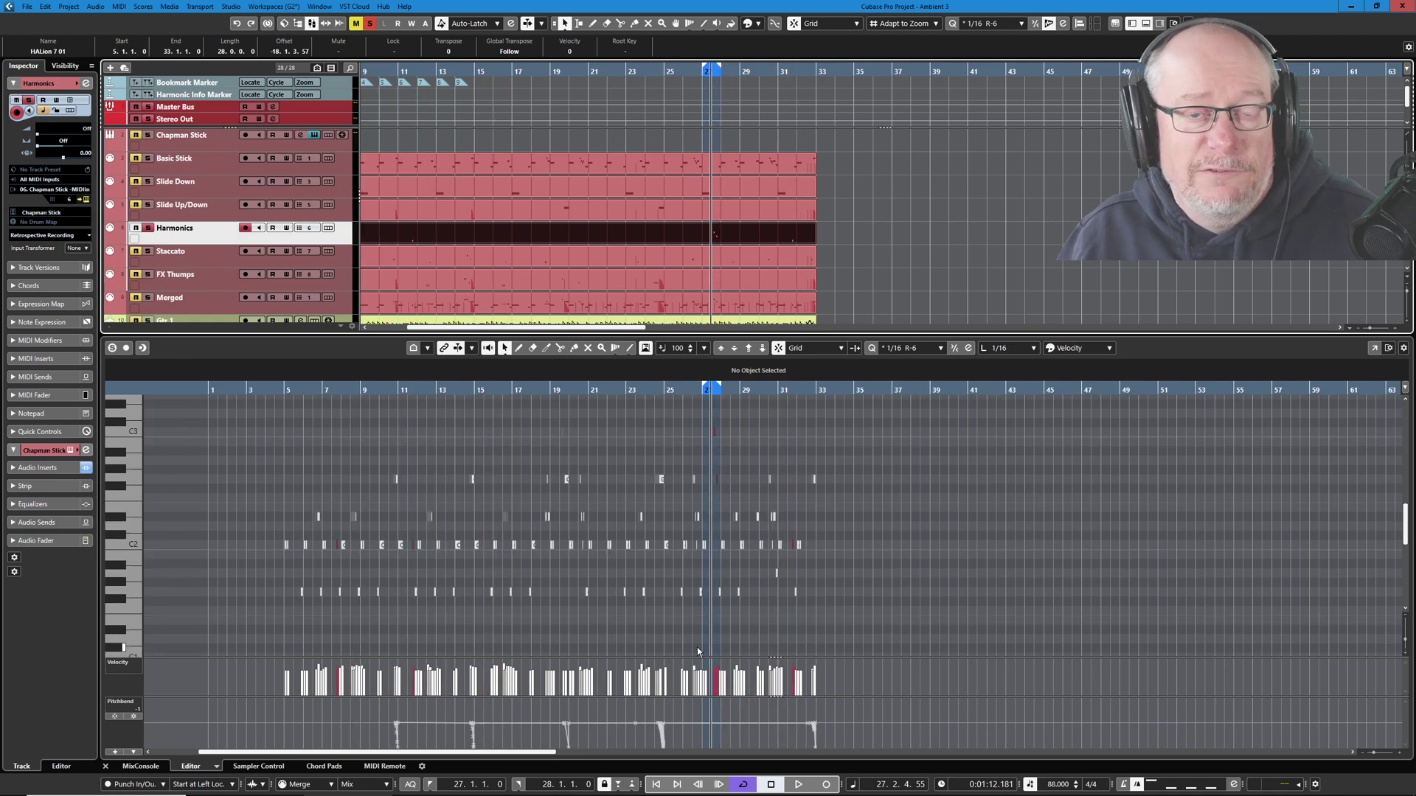
Step: Inspect the Harmonics notes in bar 27 up close and play the bar from its start
key("h")
key("h")
key("h")
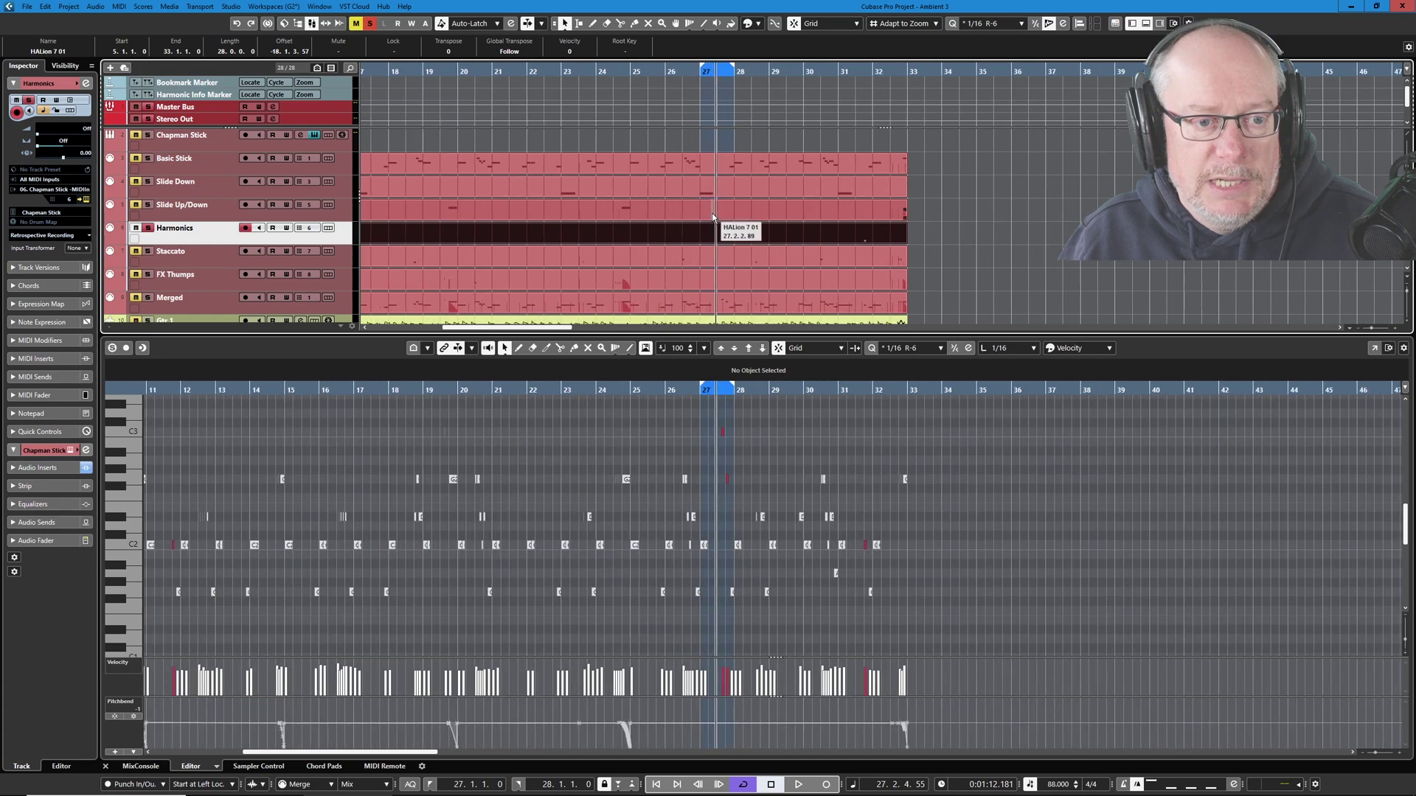
key("h")
key("h")
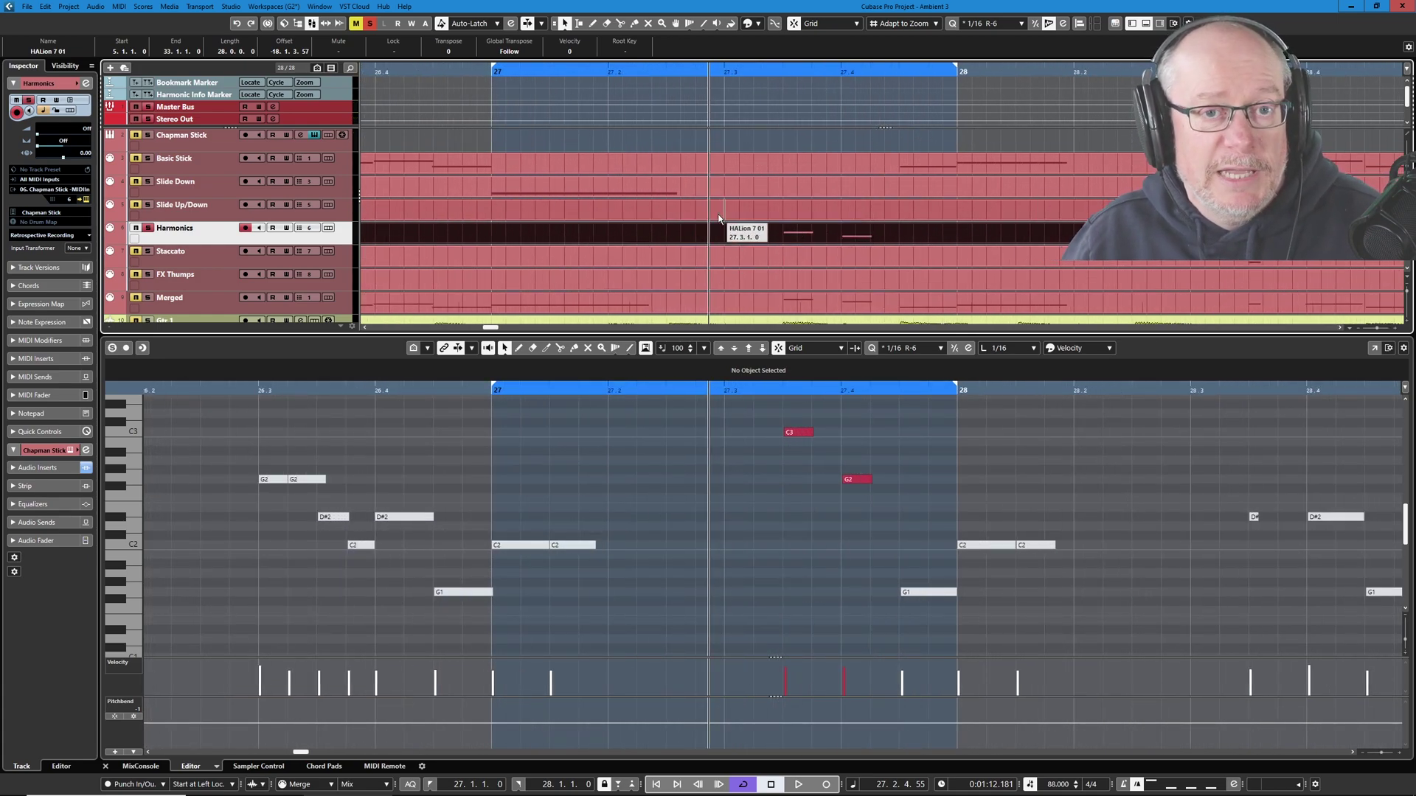
key("KP_1")
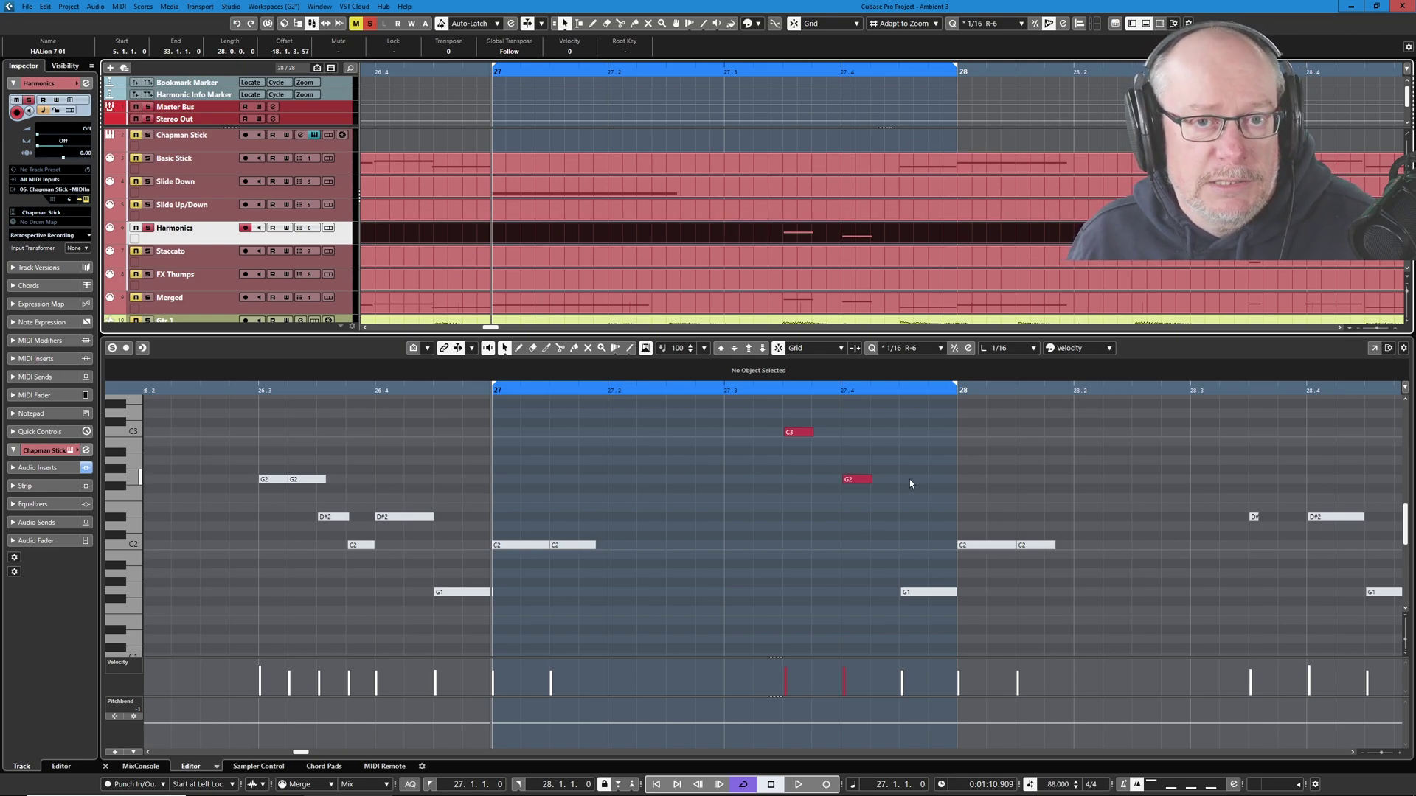
key("space")
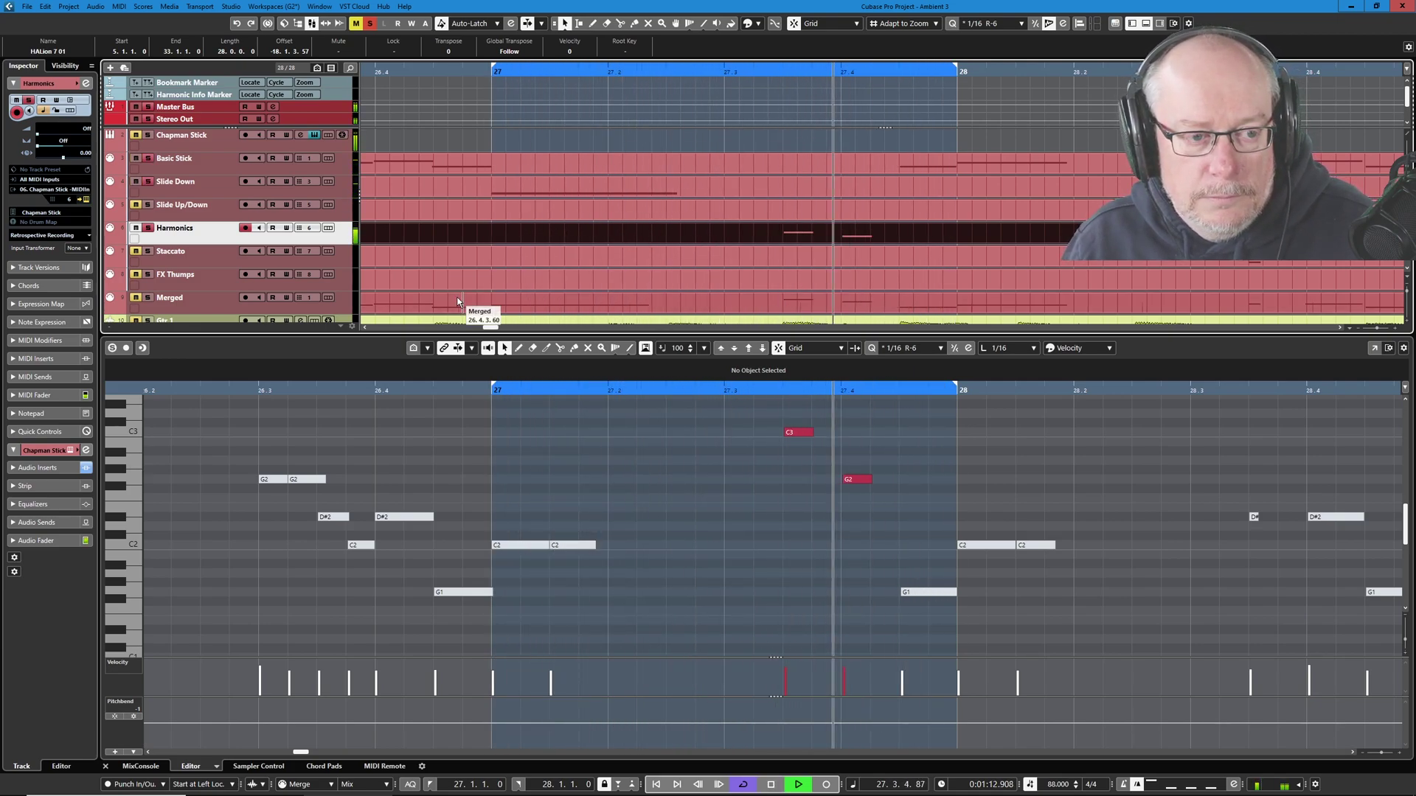
key("space")
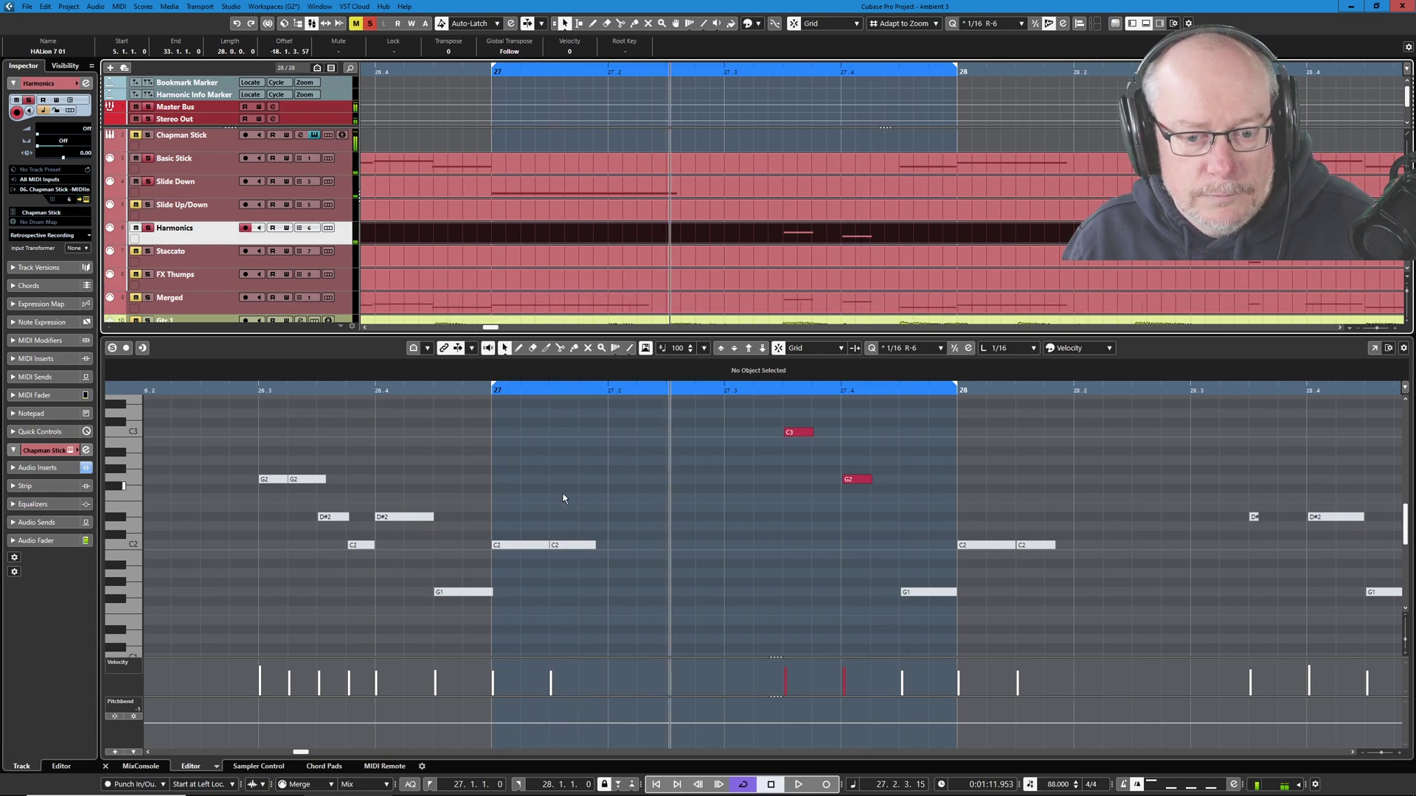
Step: Move the cycle range to bar 28 and play it after viewing its Staccato and Basic Stick notes
left_click_drag(522, 386, 1008, 414)
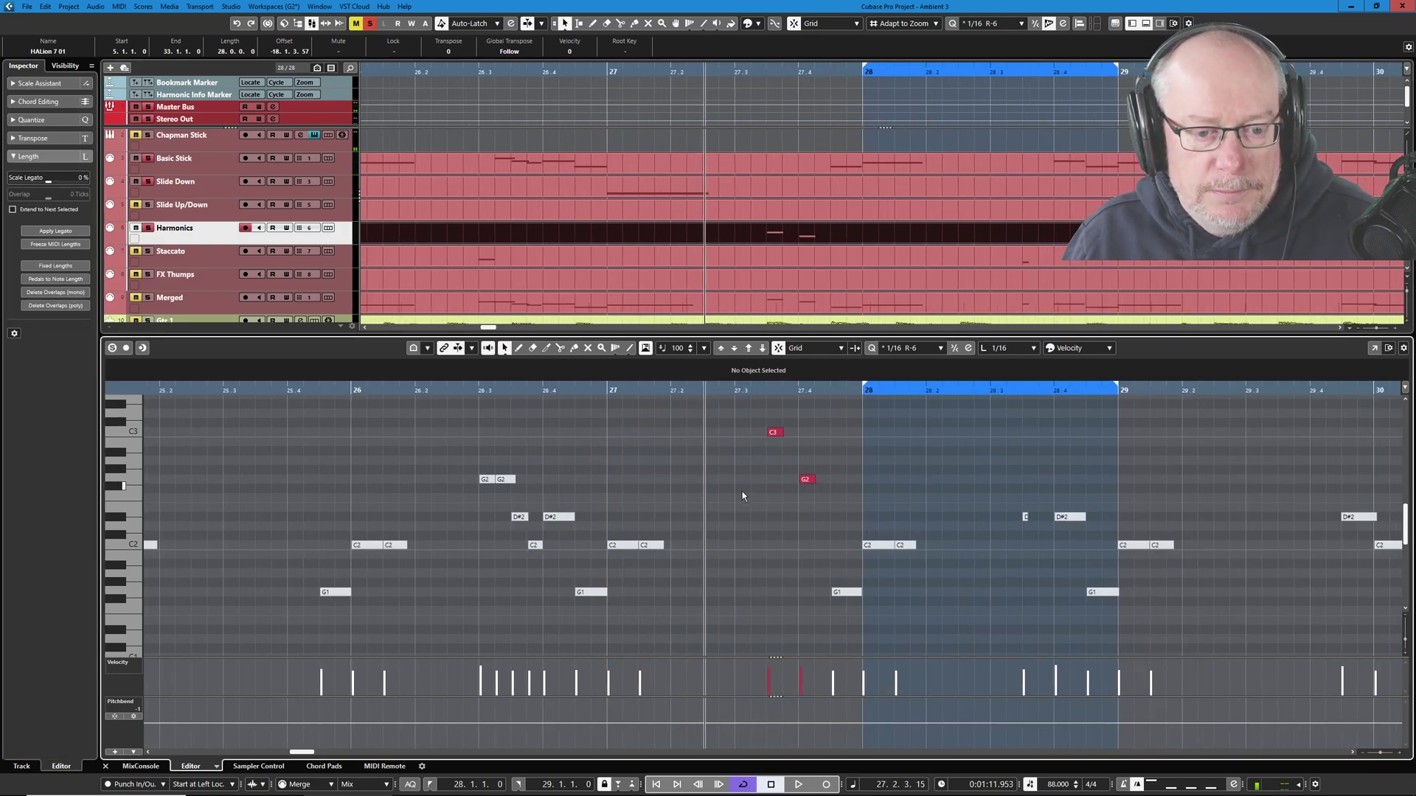
left_click(931, 264)
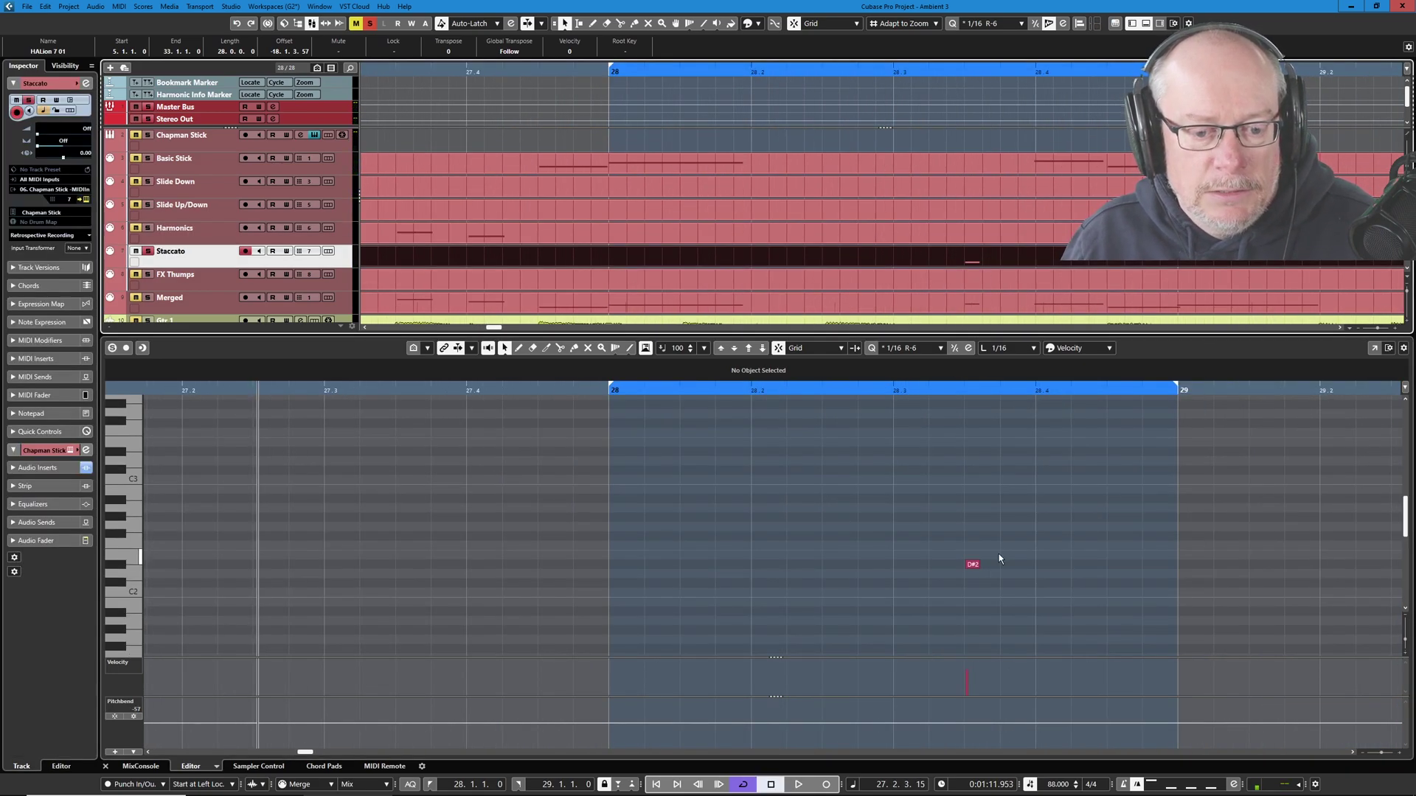
left_click(972, 169)
scroll(1009, 555, "up", 5)
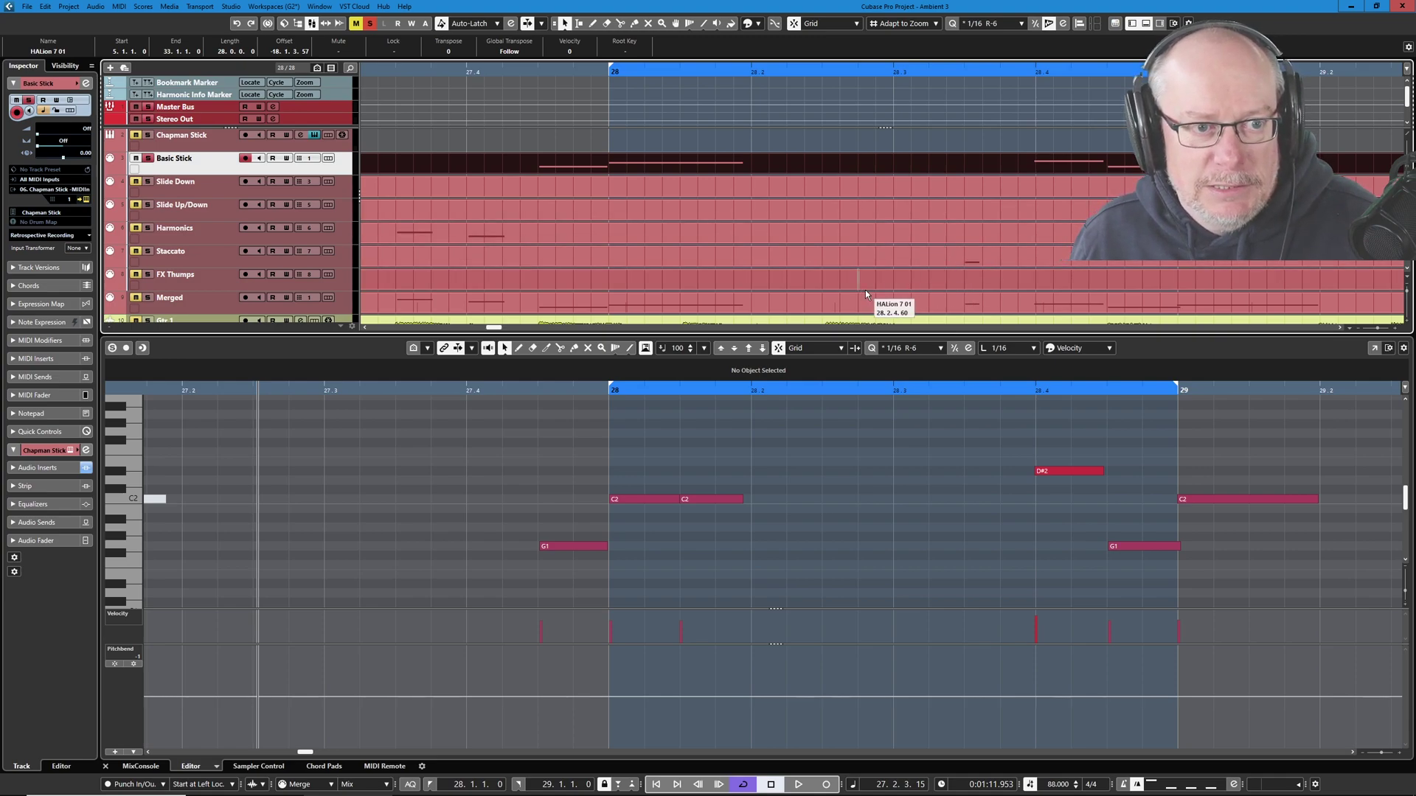
key("space")
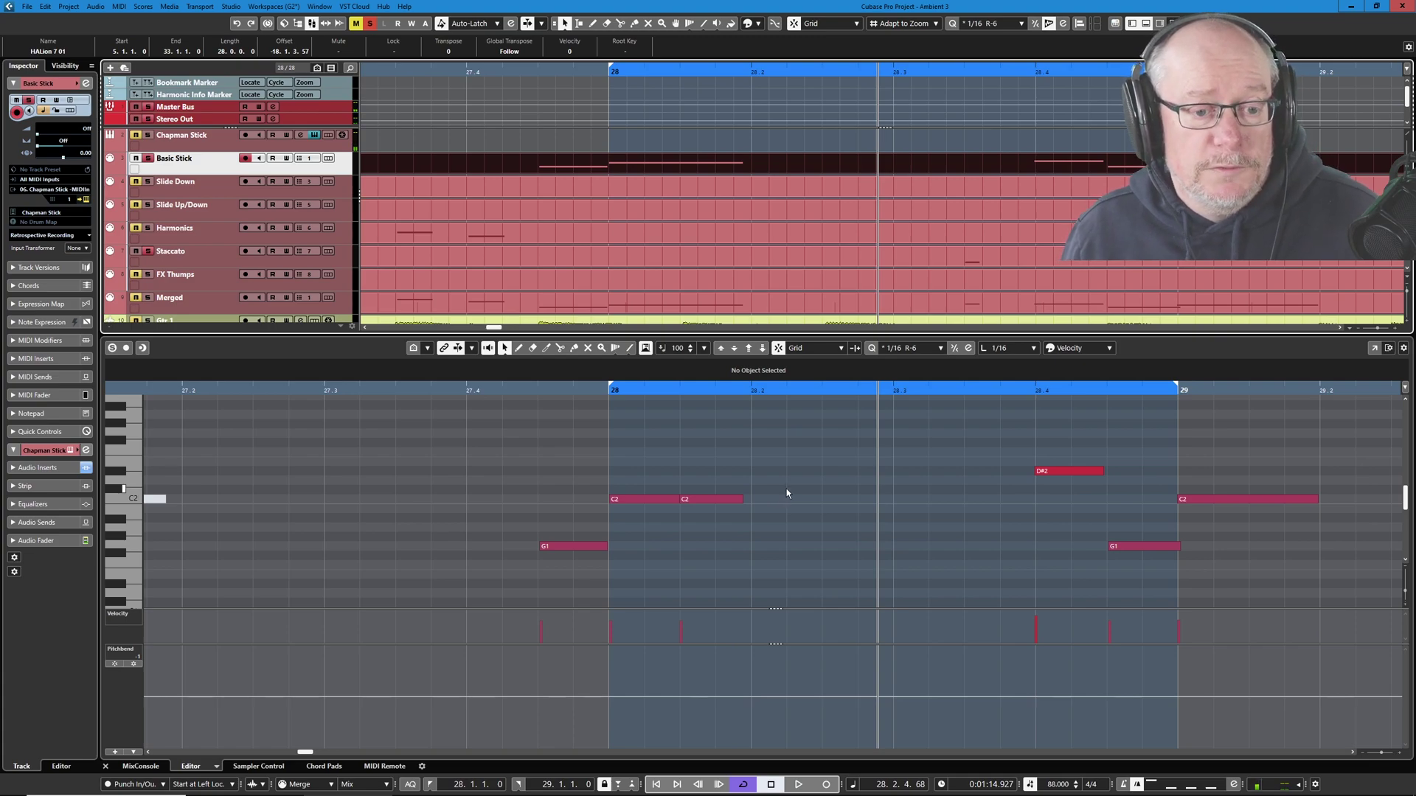
Step: Examine the Basic Stick notes and pitchbend curve across the whole part and in detail around bars 22 to 27
scroll(870, 522, "down", 12)
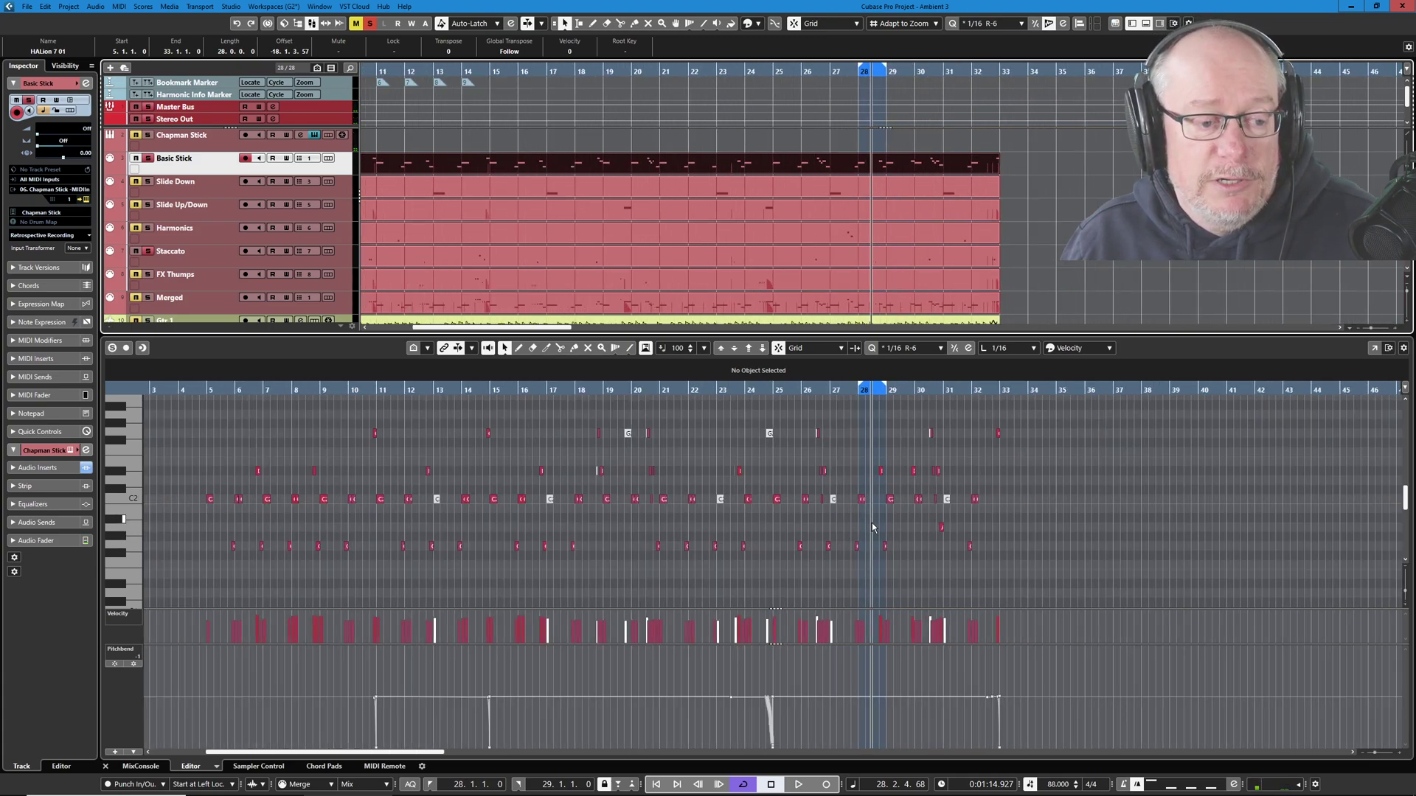
scroll(867, 522, "down", 1)
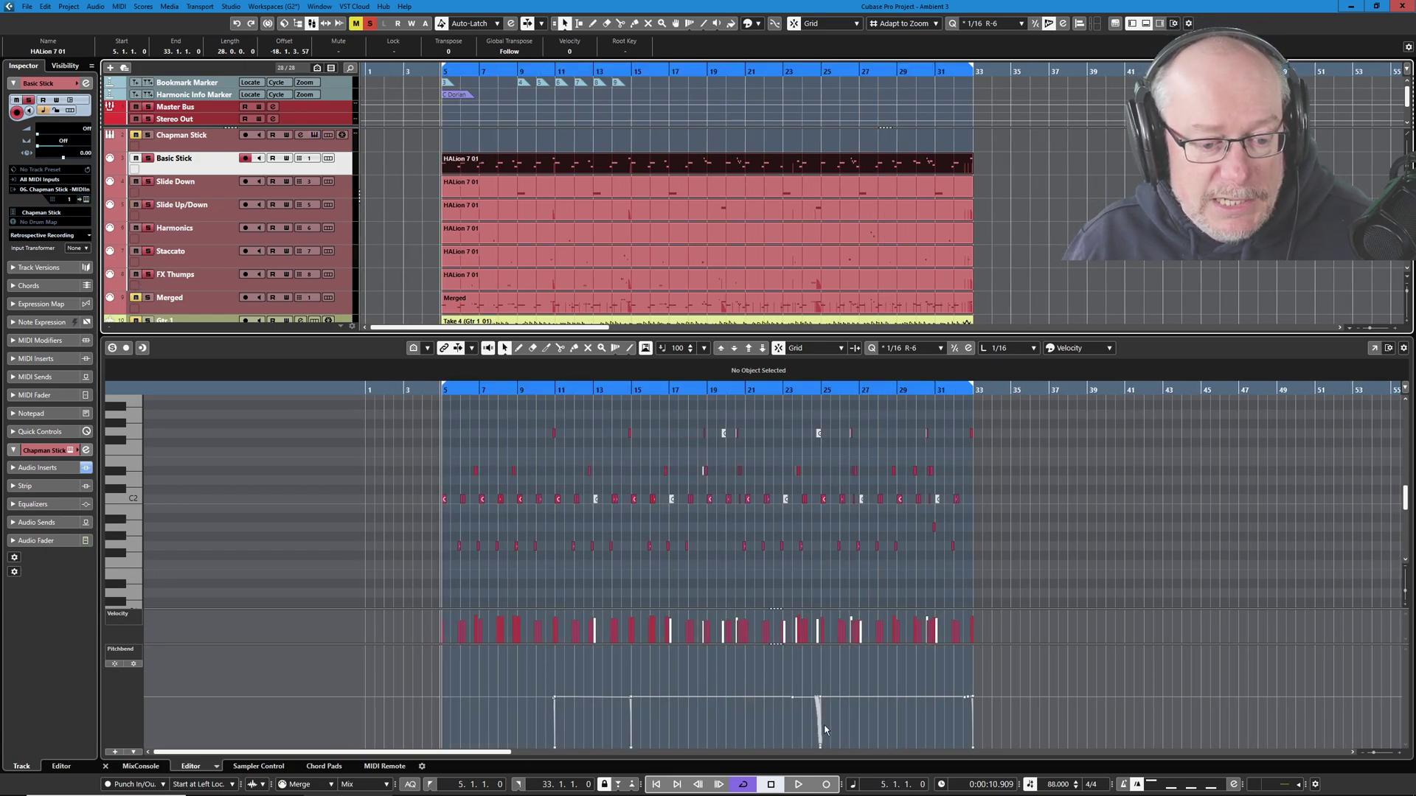
scroll(834, 724, "up", 10)
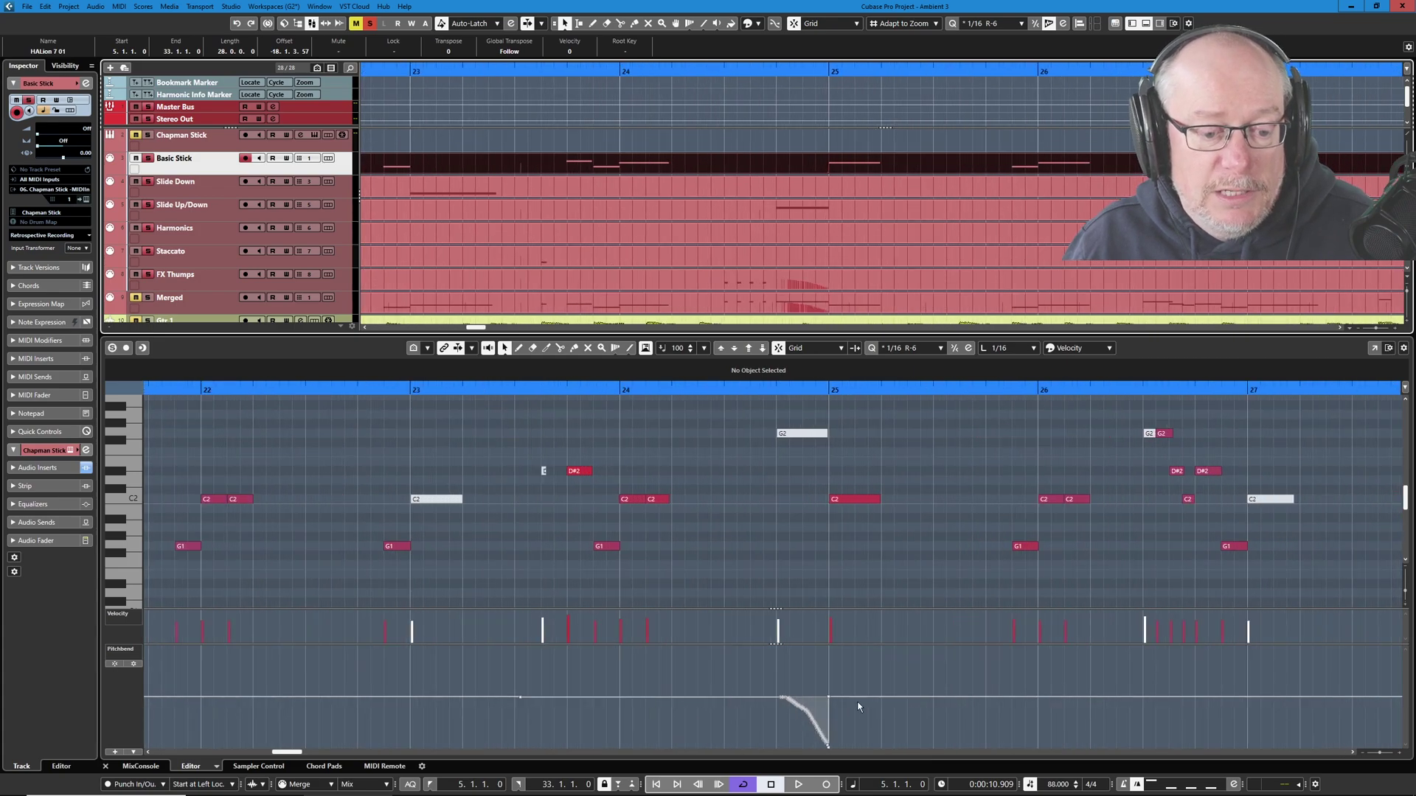
scroll(782, 702, "down", 10)
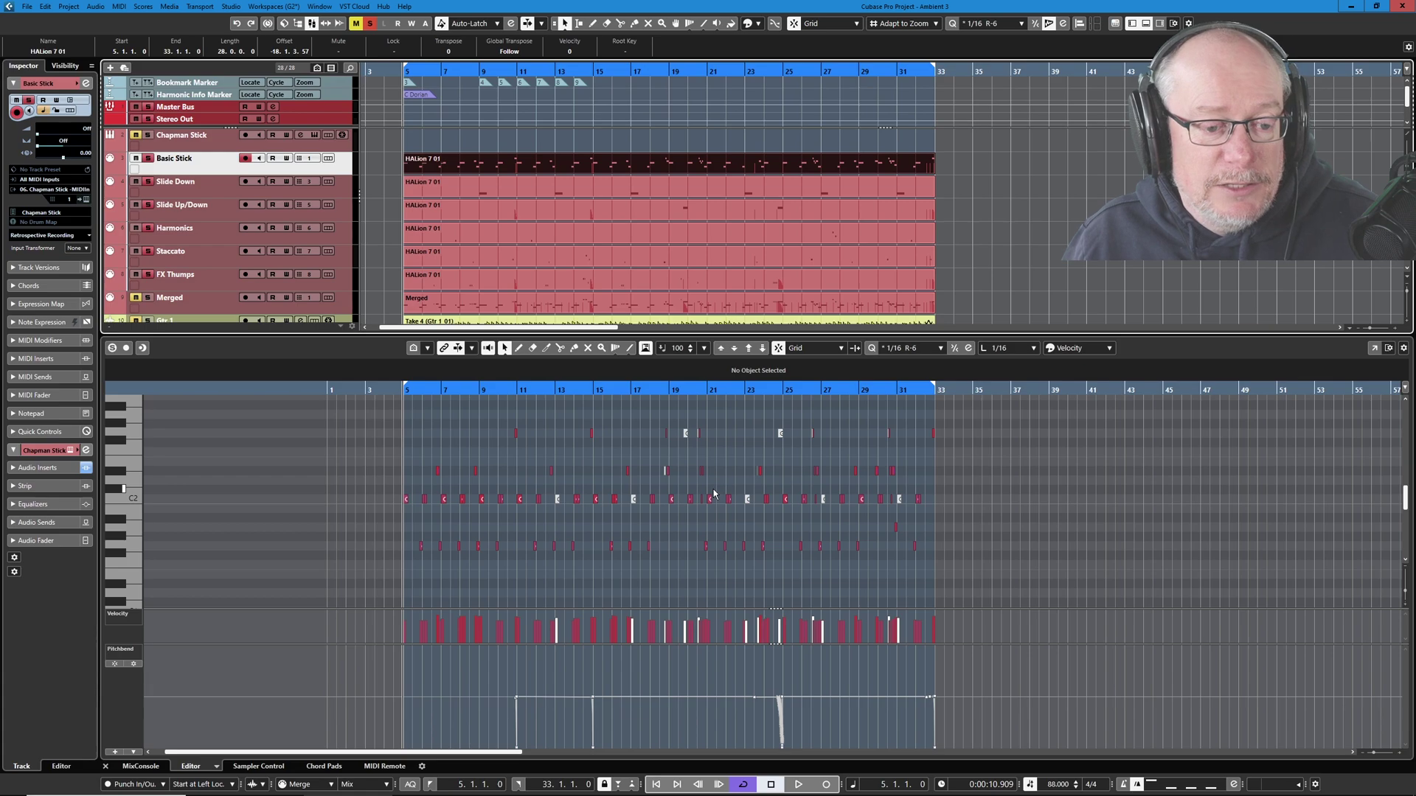
Step: Compare the note layout and pitchbend data of the Staccato, FX Thumps and Harmonics parts by switching between them
left_click(701, 263)
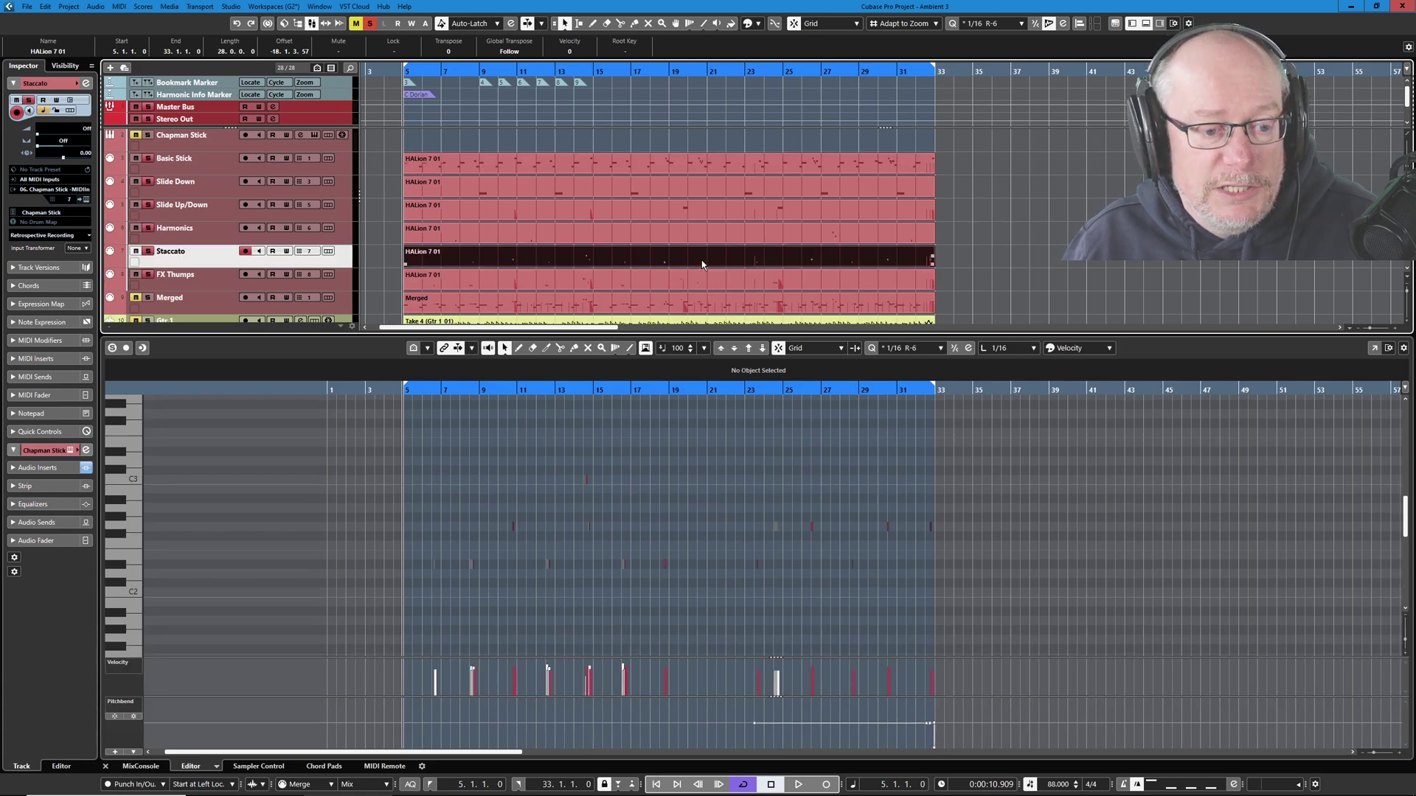
left_click(718, 282)
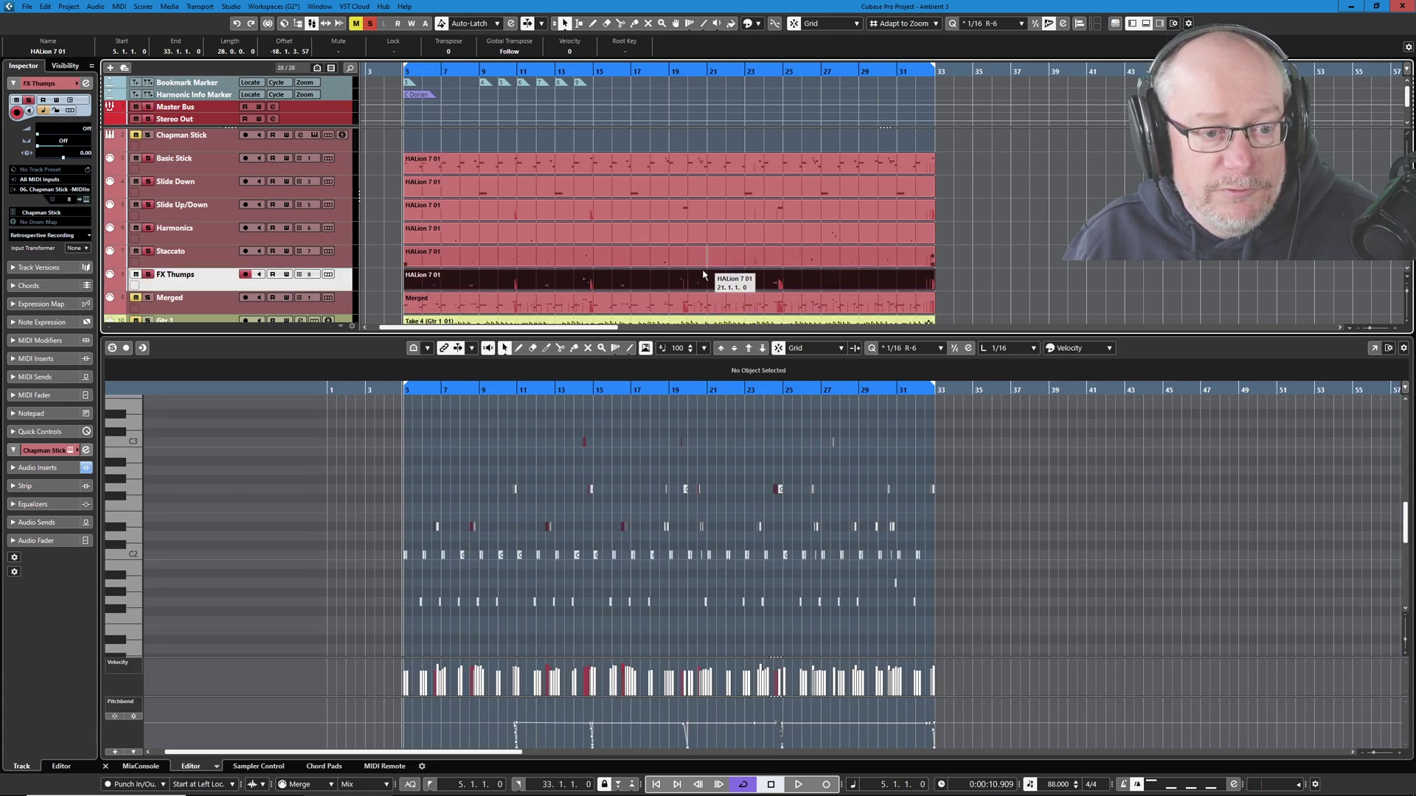
scroll(572, 543, "up", 5)
left_click(697, 235)
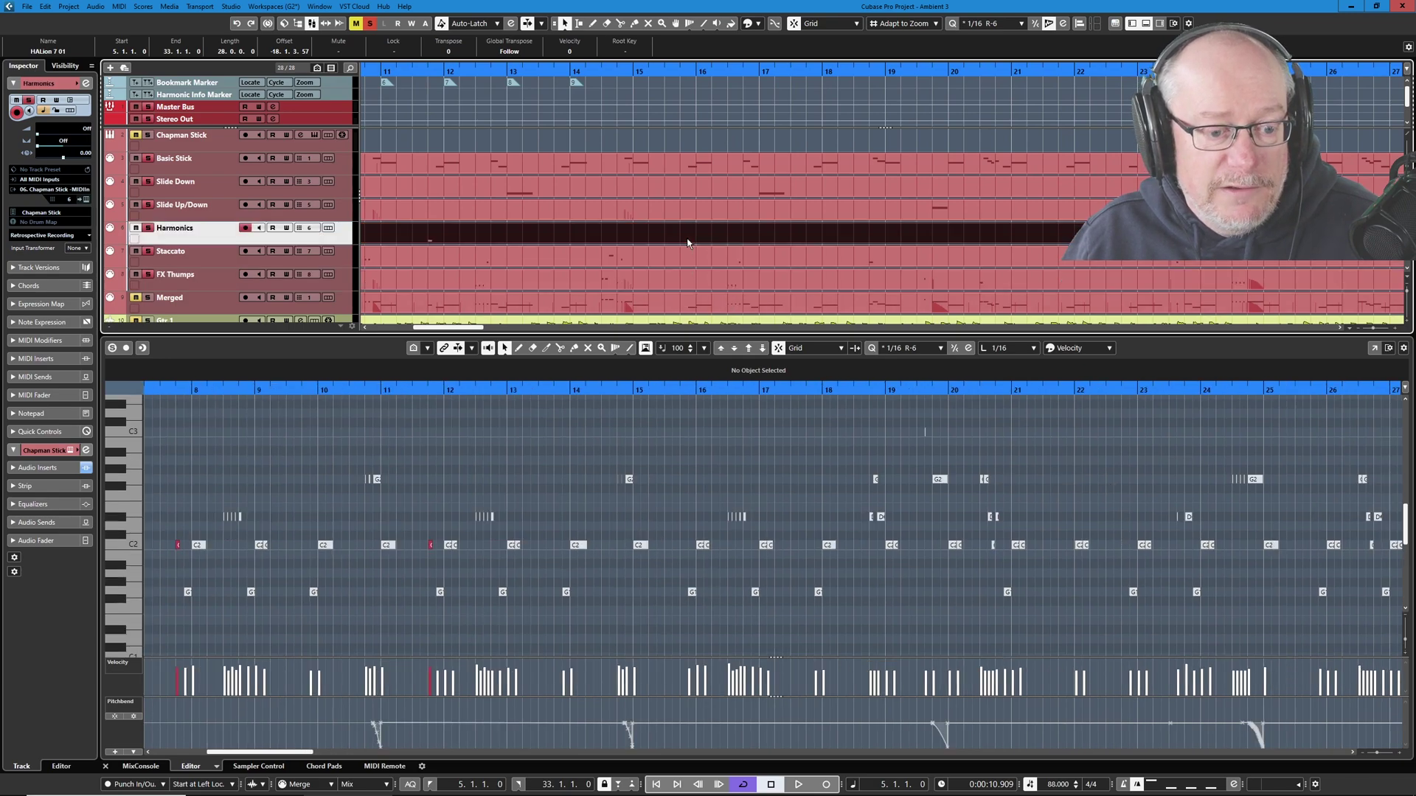
left_click(701, 284)
left_click(708, 232)
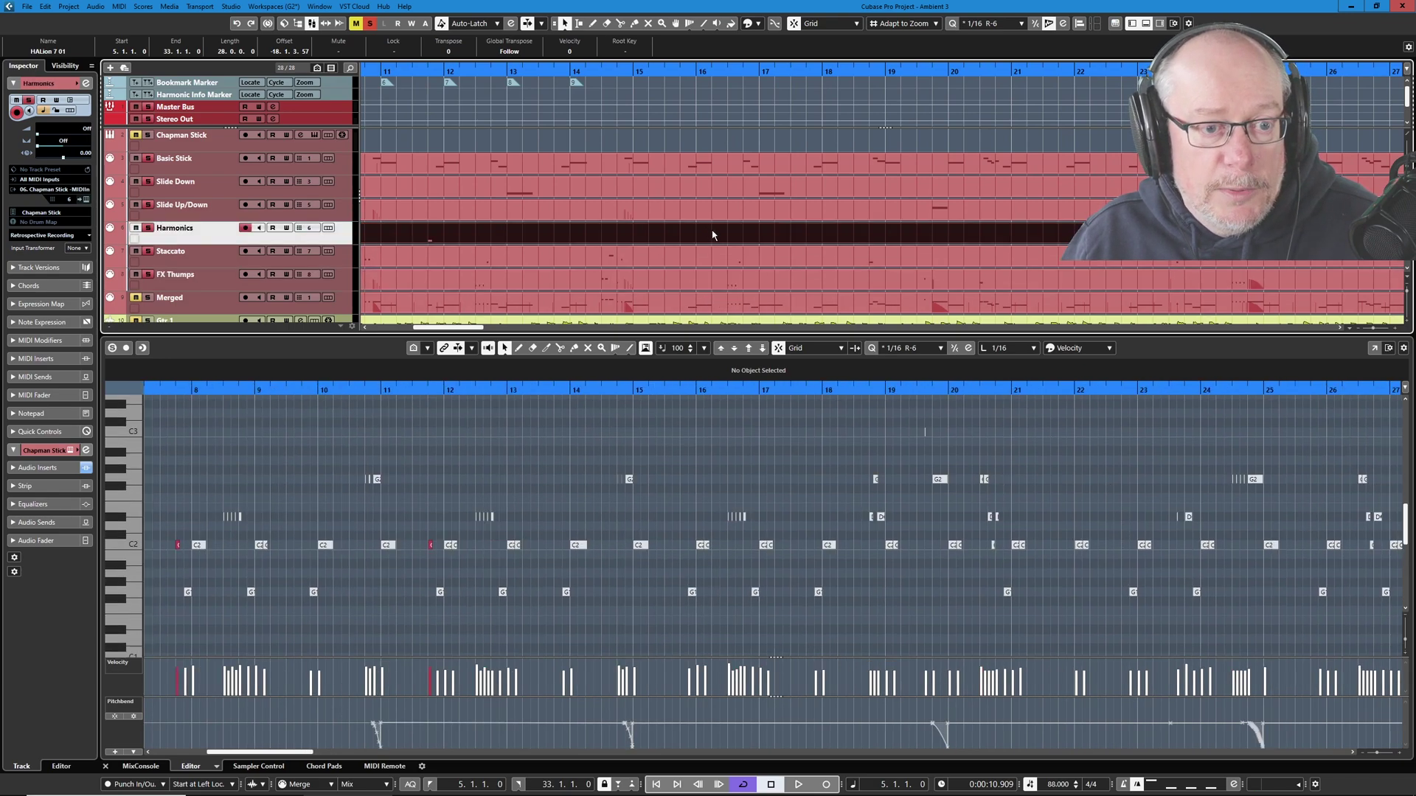
left_click(730, 286)
left_click(724, 240)
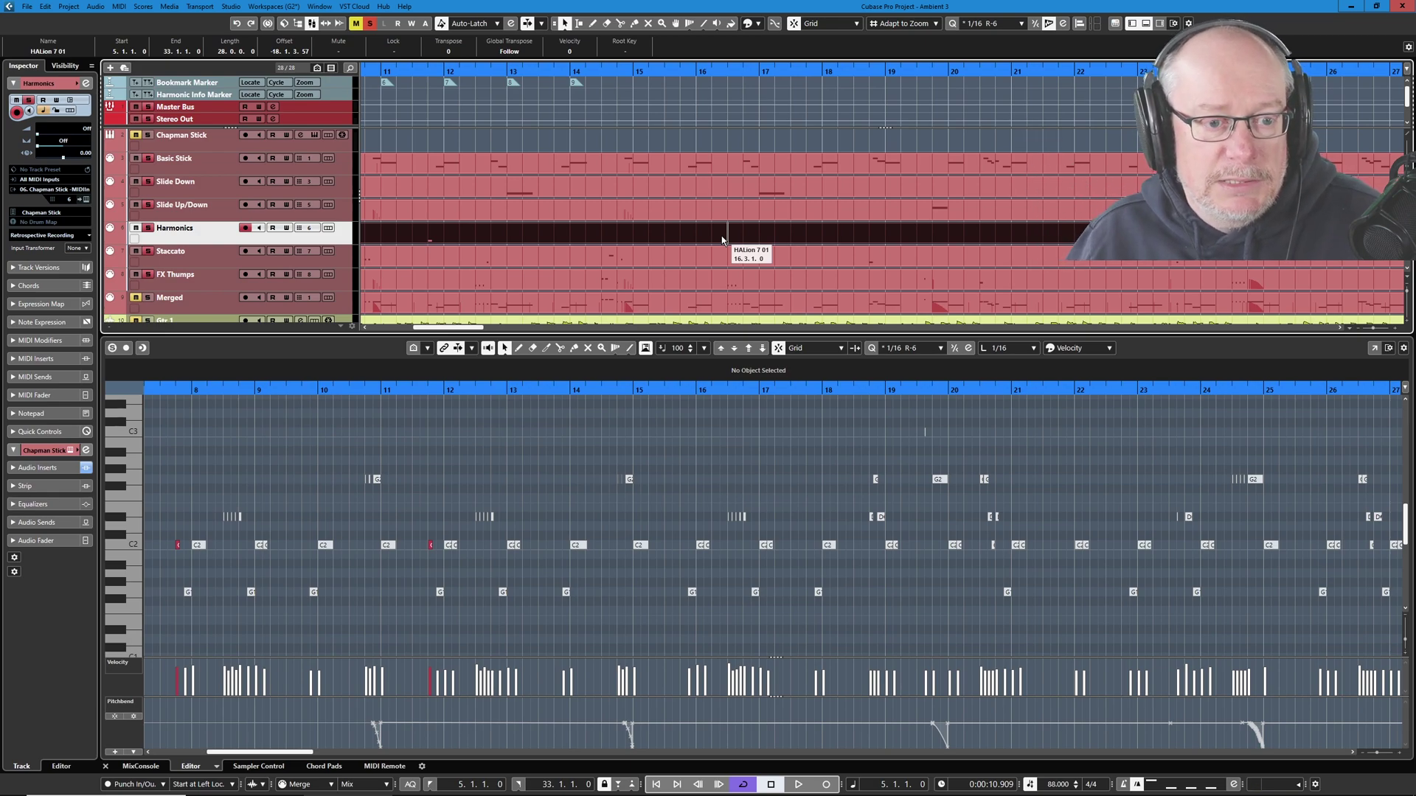
left_click(727, 279)
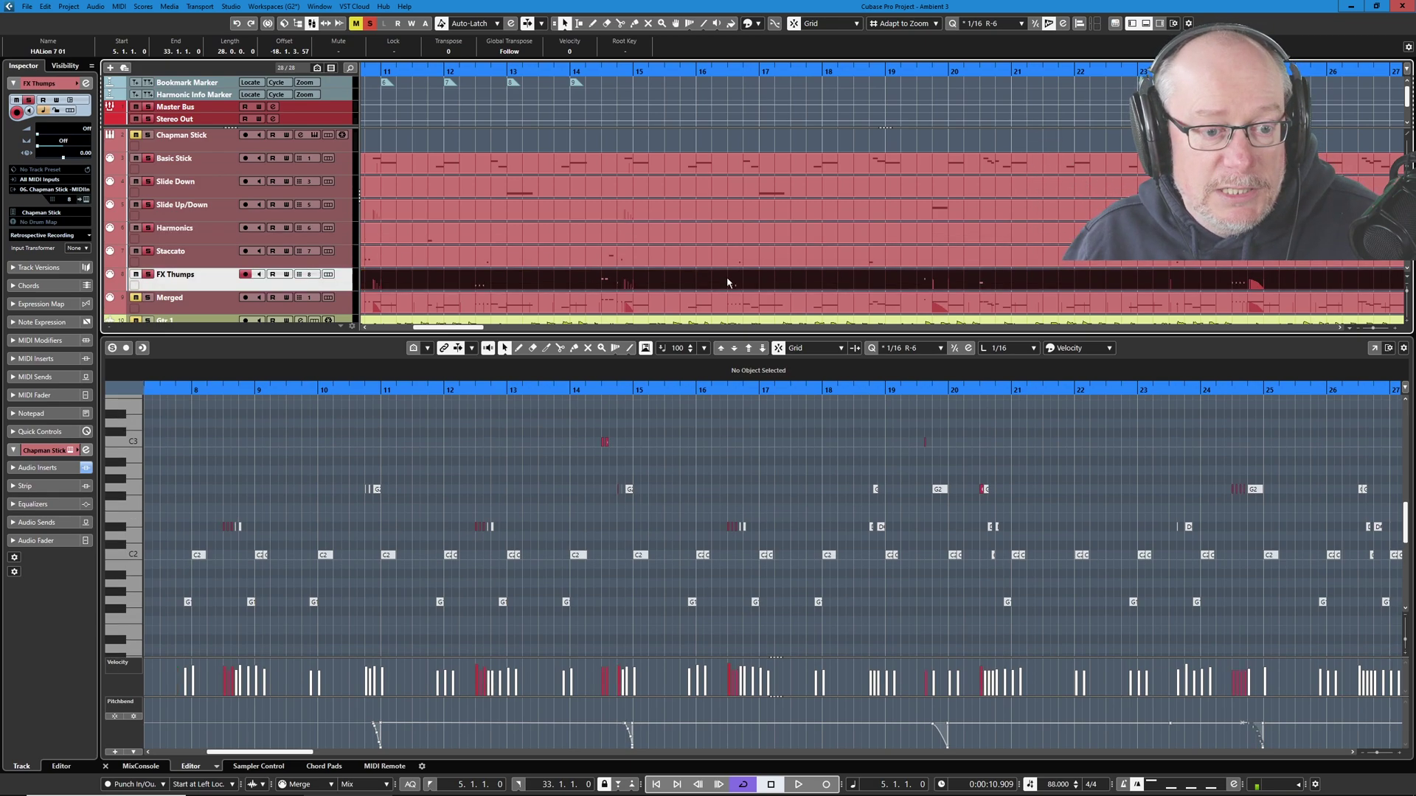
left_click(719, 230)
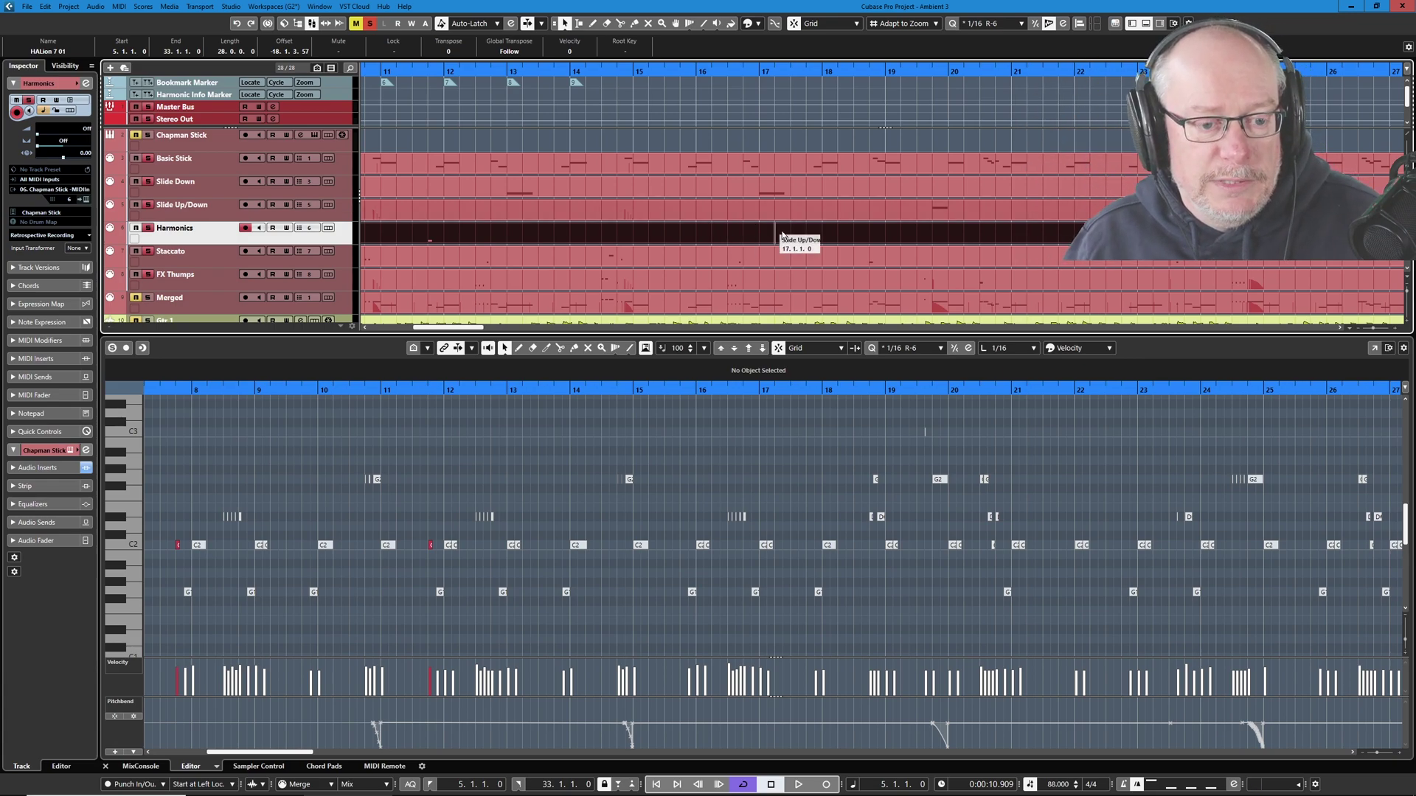
key("g")
key("g")
key("g")
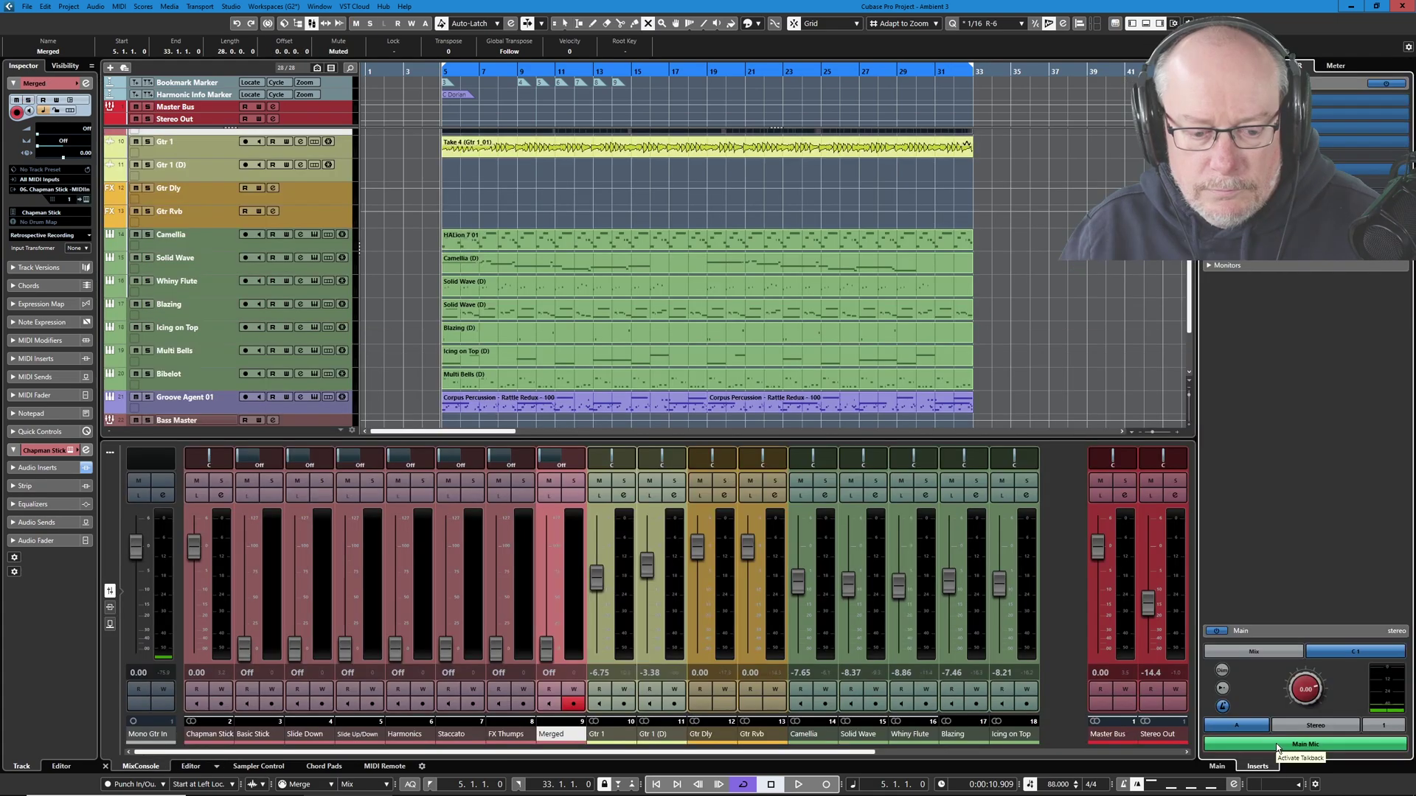
Step: Play the full mix from bar 5 and open the Basic Stick part in the editor during playback
left_click(798, 786)
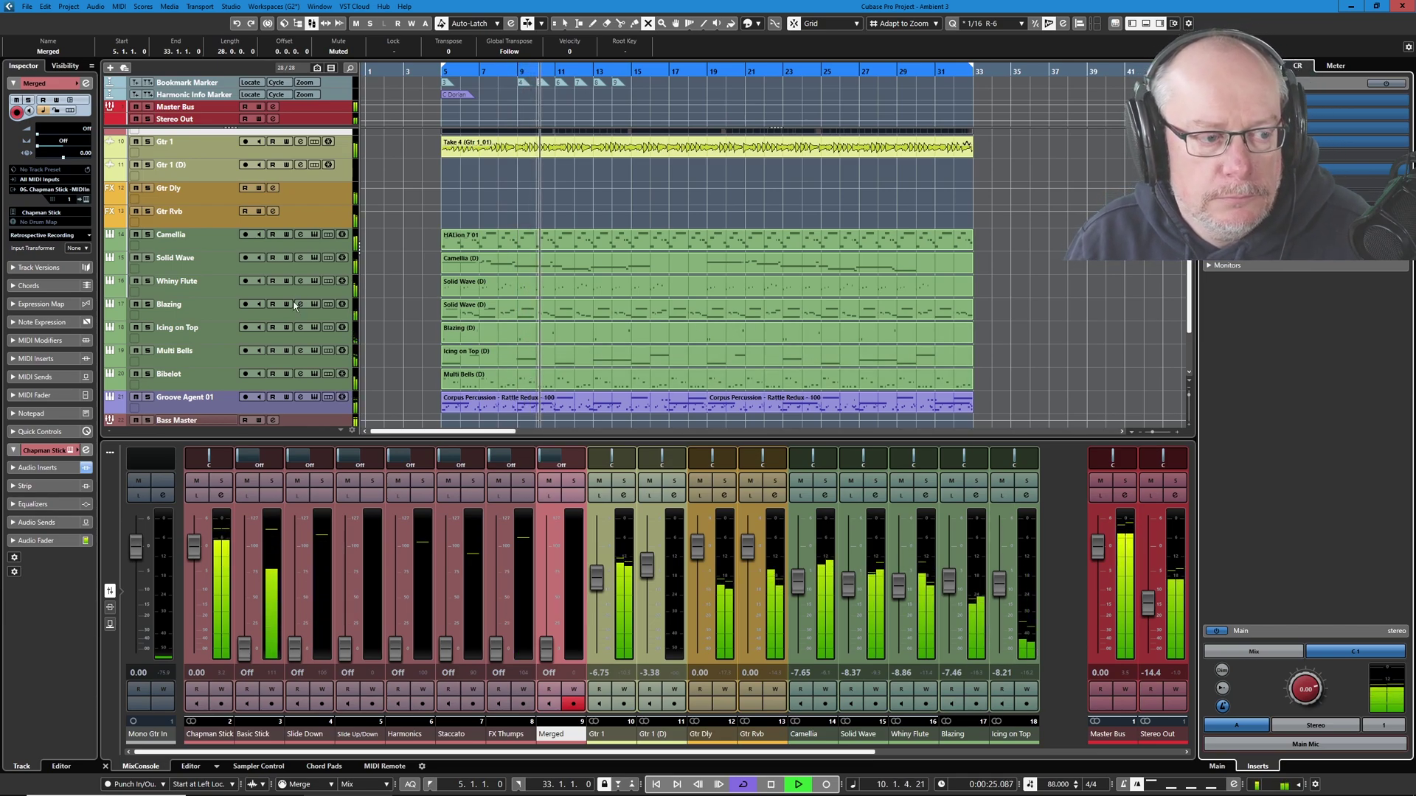
scroll(294, 305, "up", 5)
left_click(636, 169)
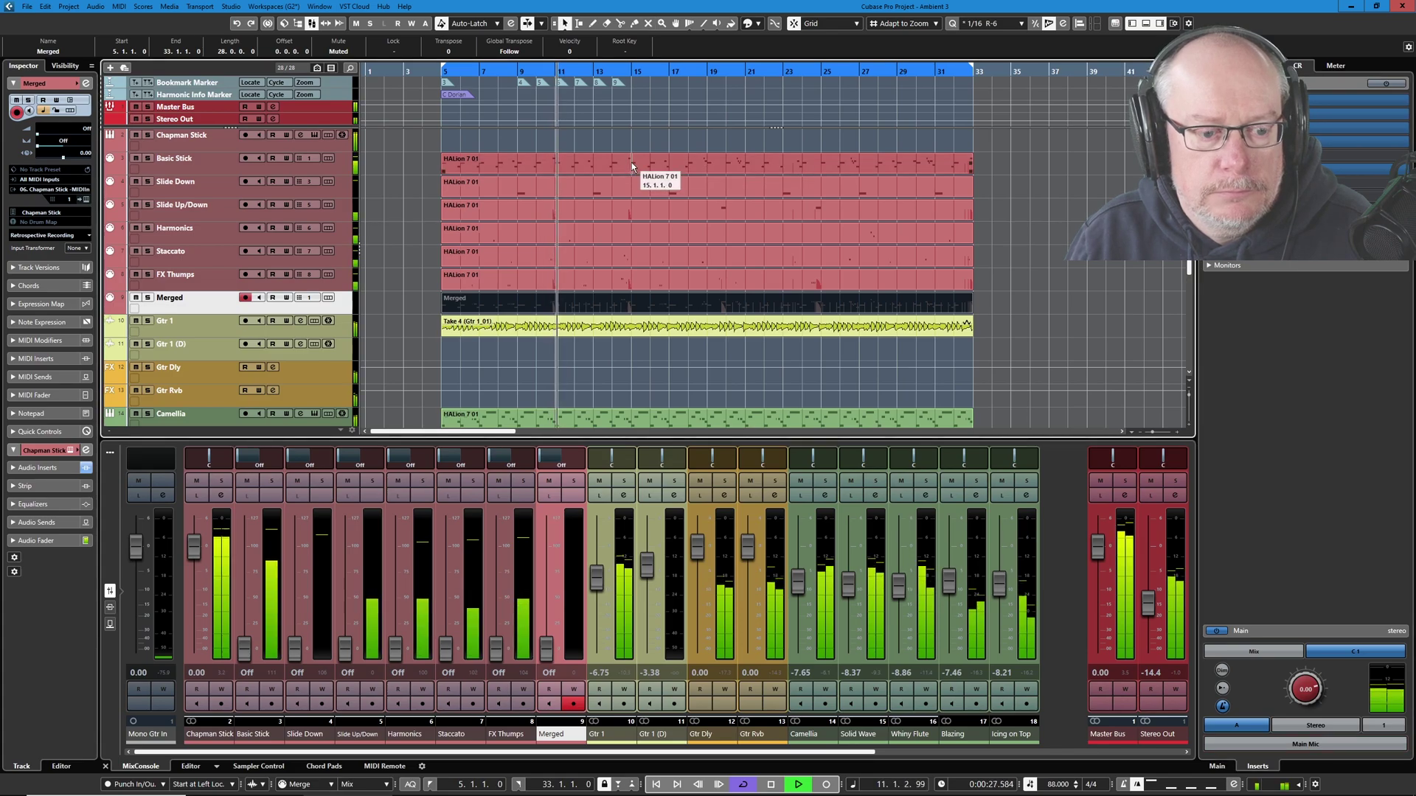
left_click(218, 768)
scroll(632, 564, "down", 2)
scroll(612, 572, "down", 1)
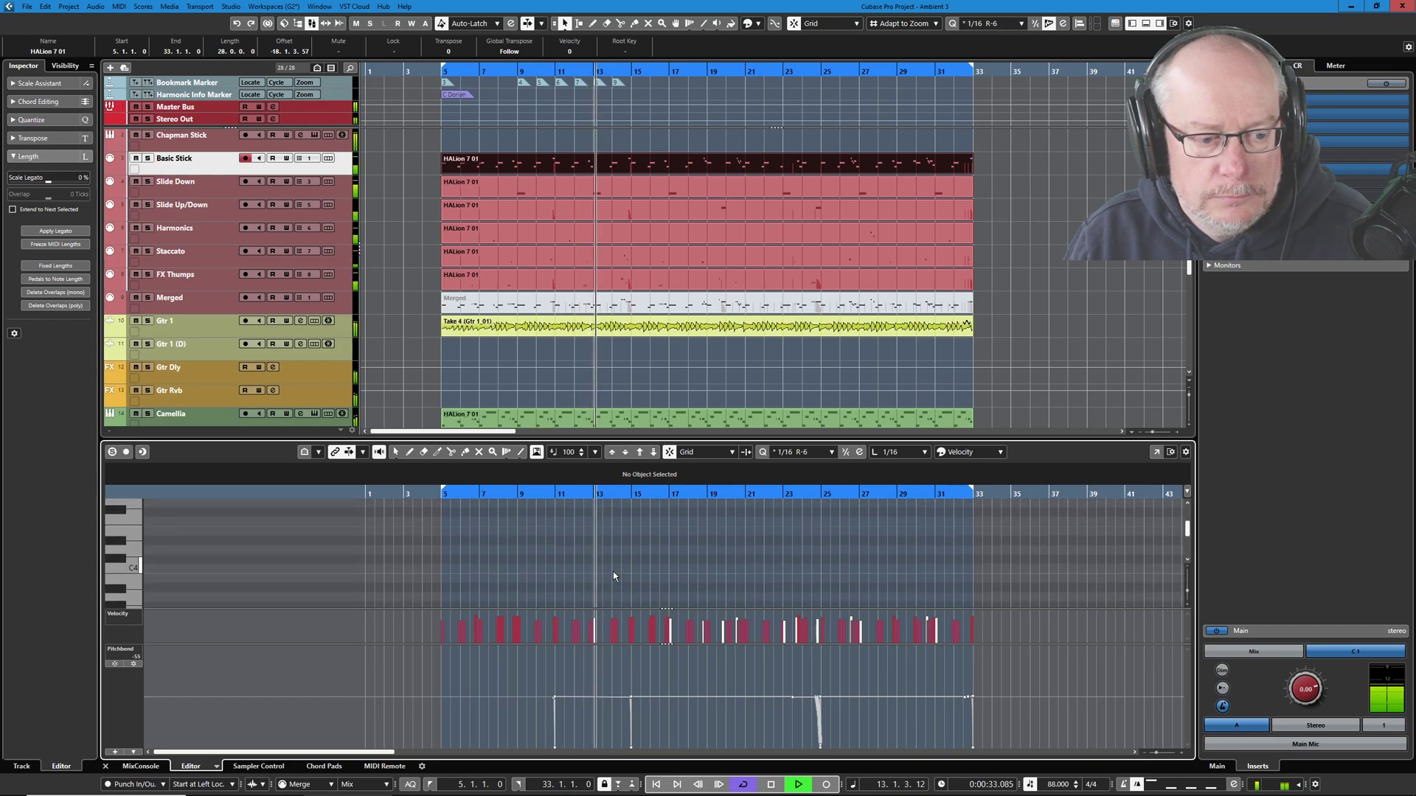
Step: Enlarge the note editor and follow the Basic Stick notes around C2 in close detail during full-mix playback
scroll(632, 573, "down", 1)
scroll(631, 568, "down", 4)
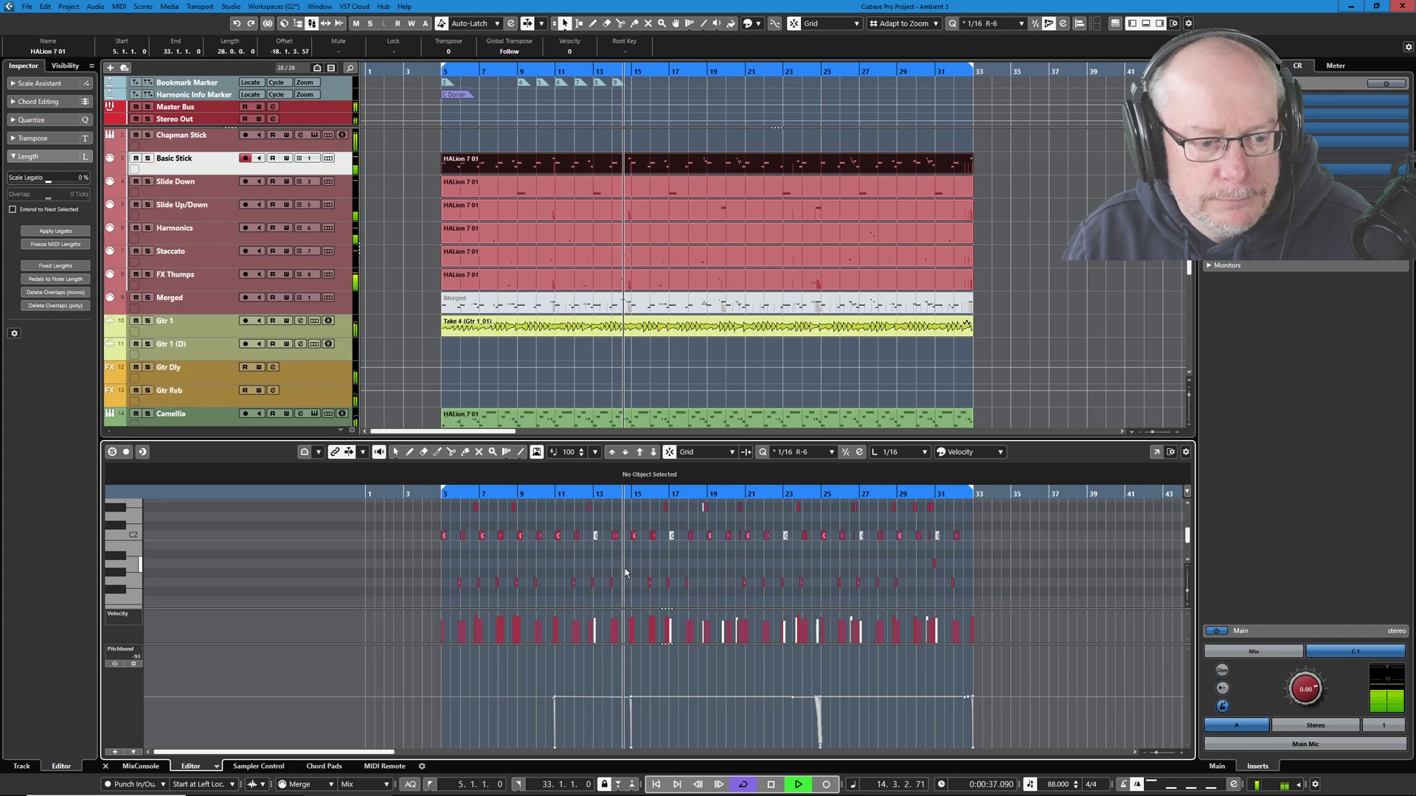
left_click_drag(592, 440, 592, 335)
scroll(666, 490, "up", 3)
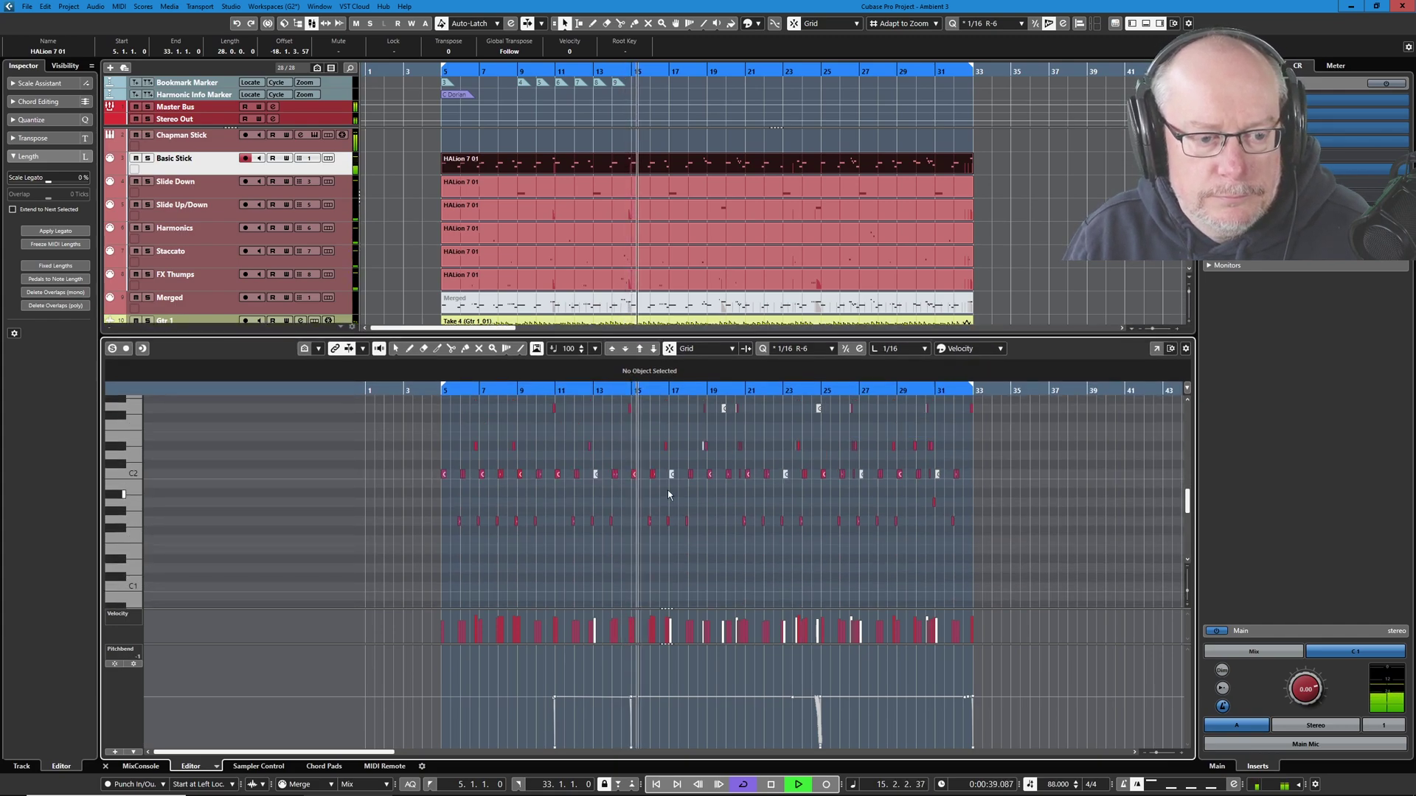
scroll(685, 492, "up", 5)
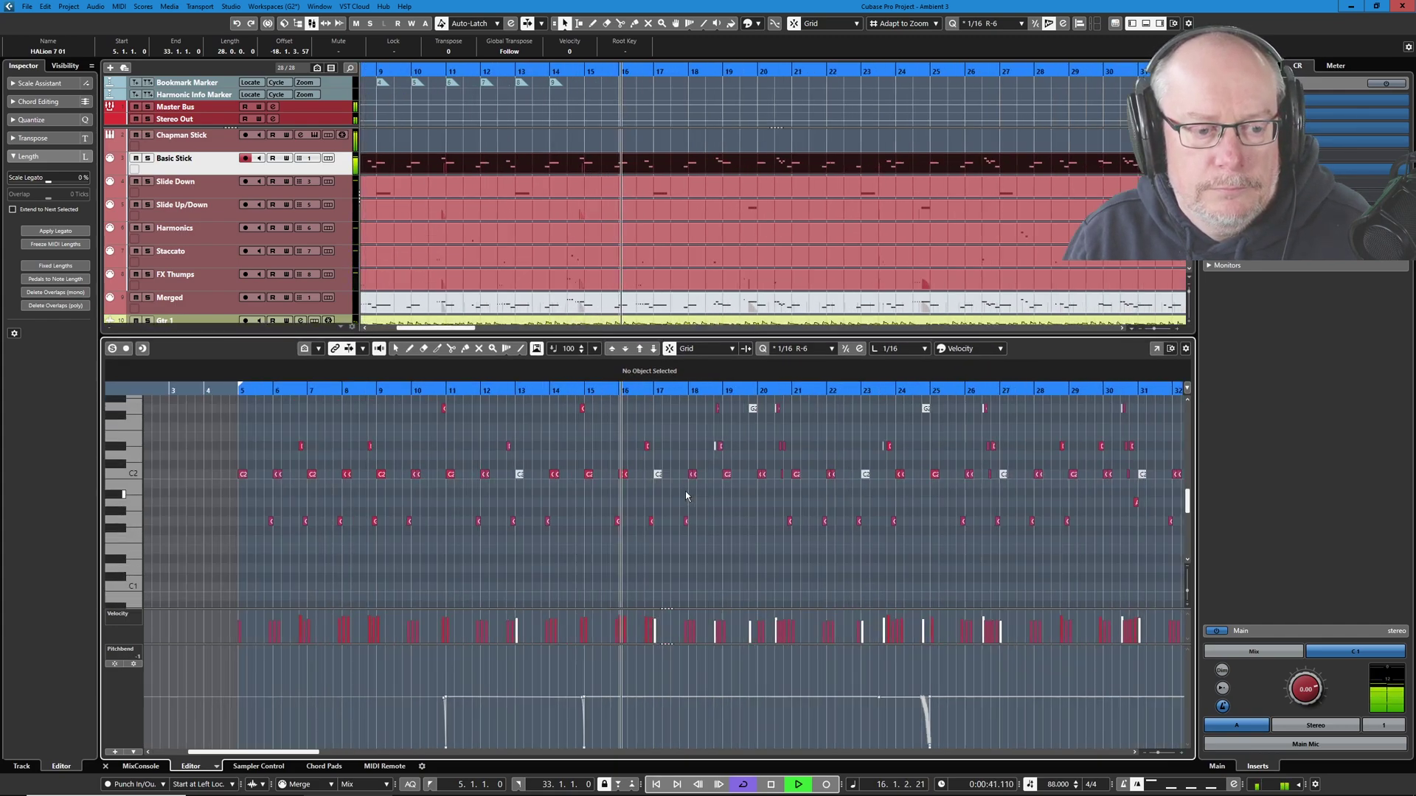
scroll(684, 493, "up", 3)
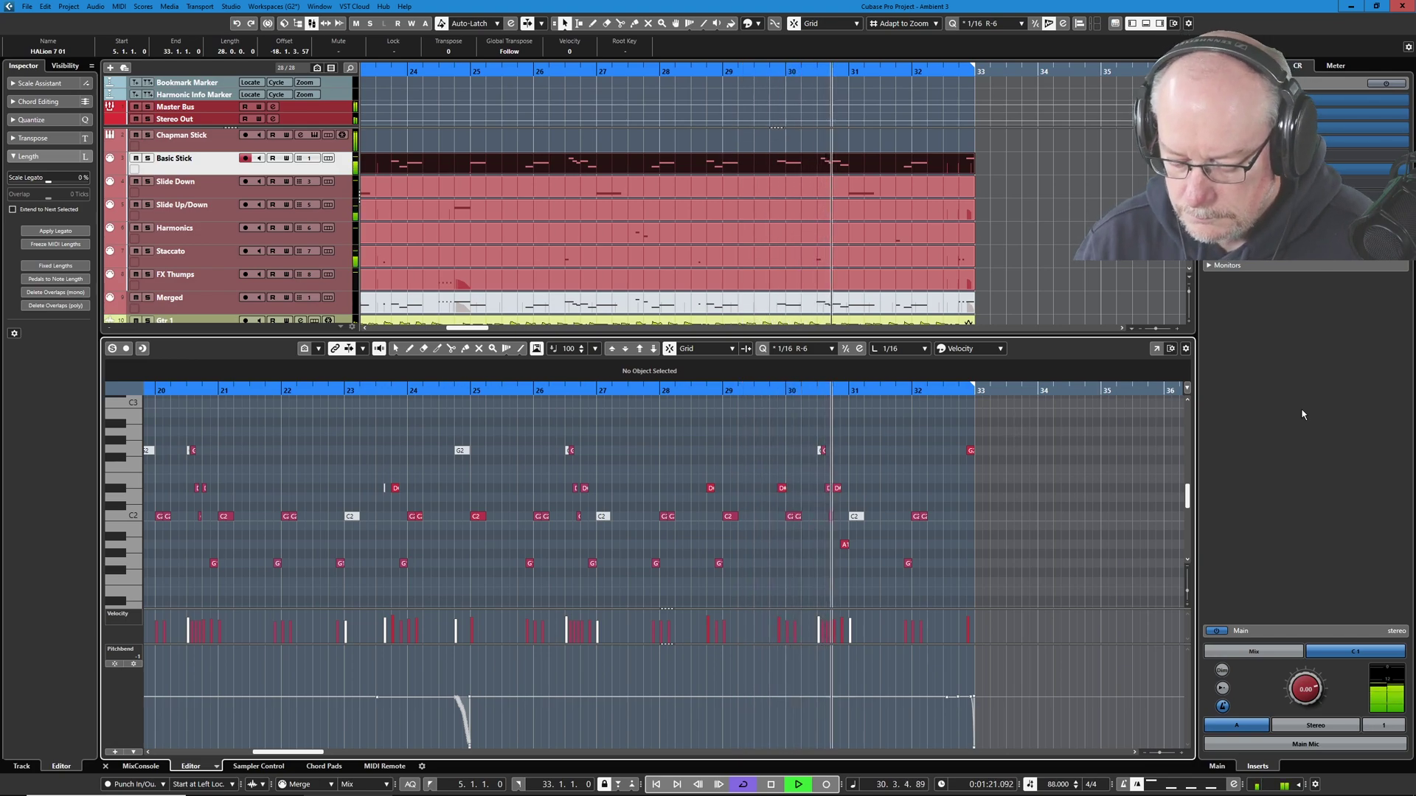
Step: Turn off cycle playback and toggle the Main Mix source in the Control Room
key("KP_Divide")
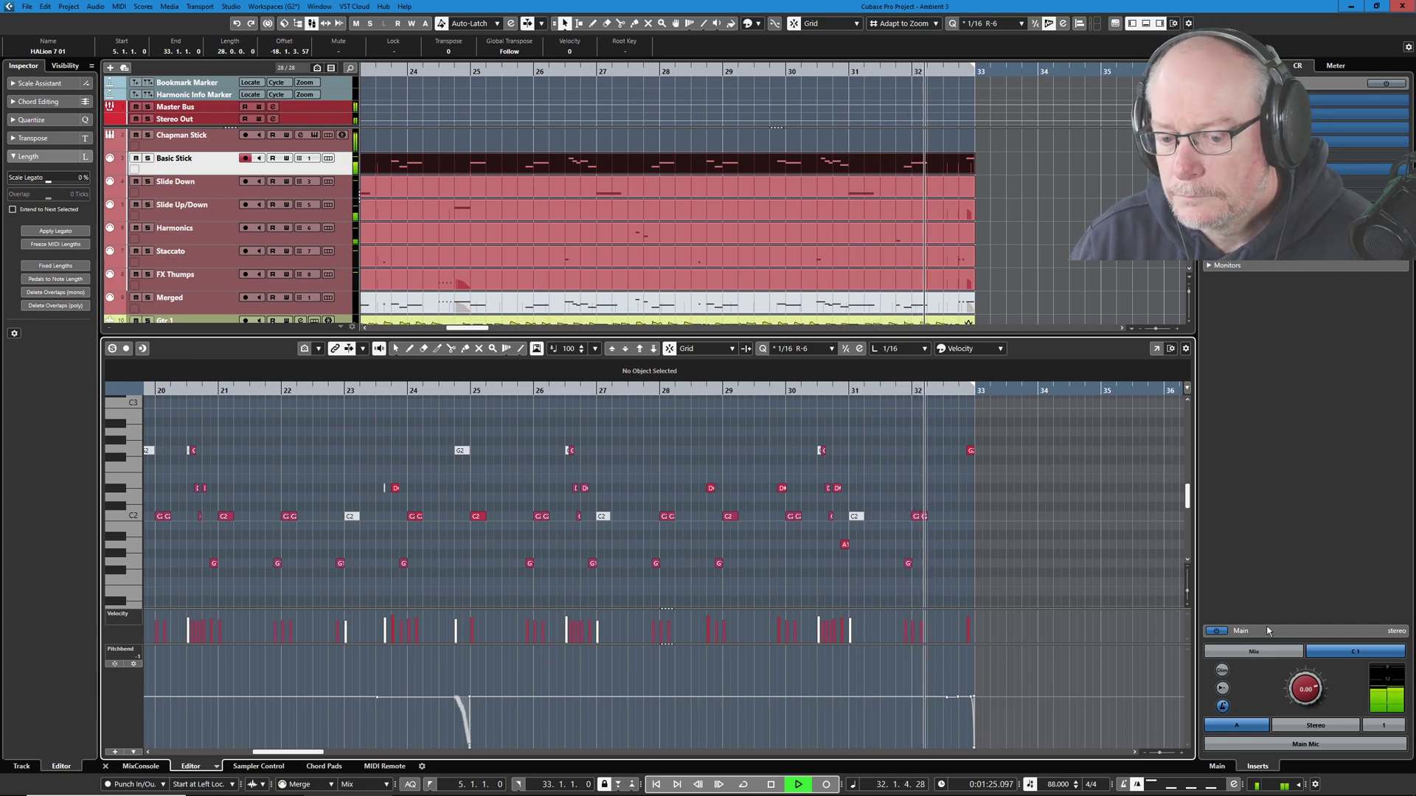
left_click(1309, 744)
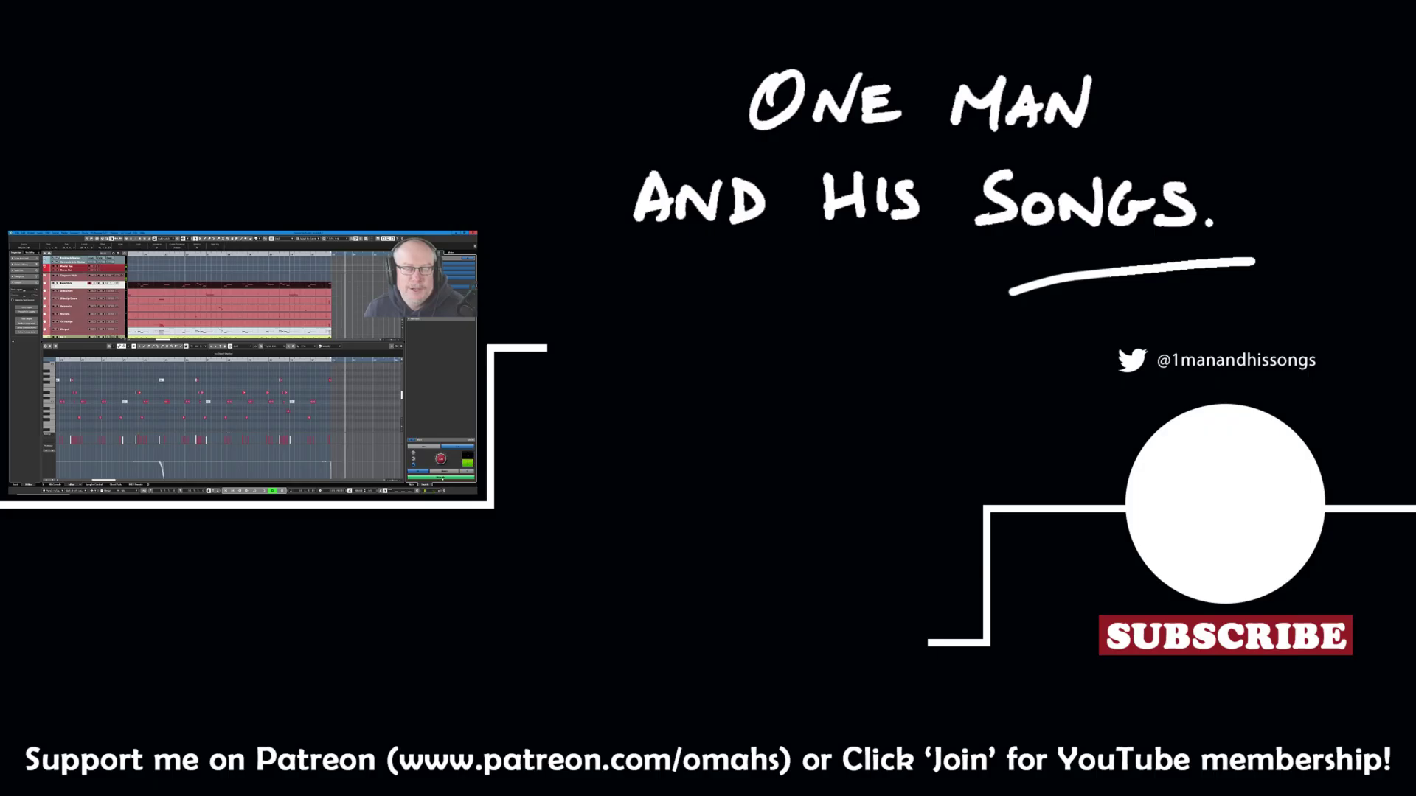